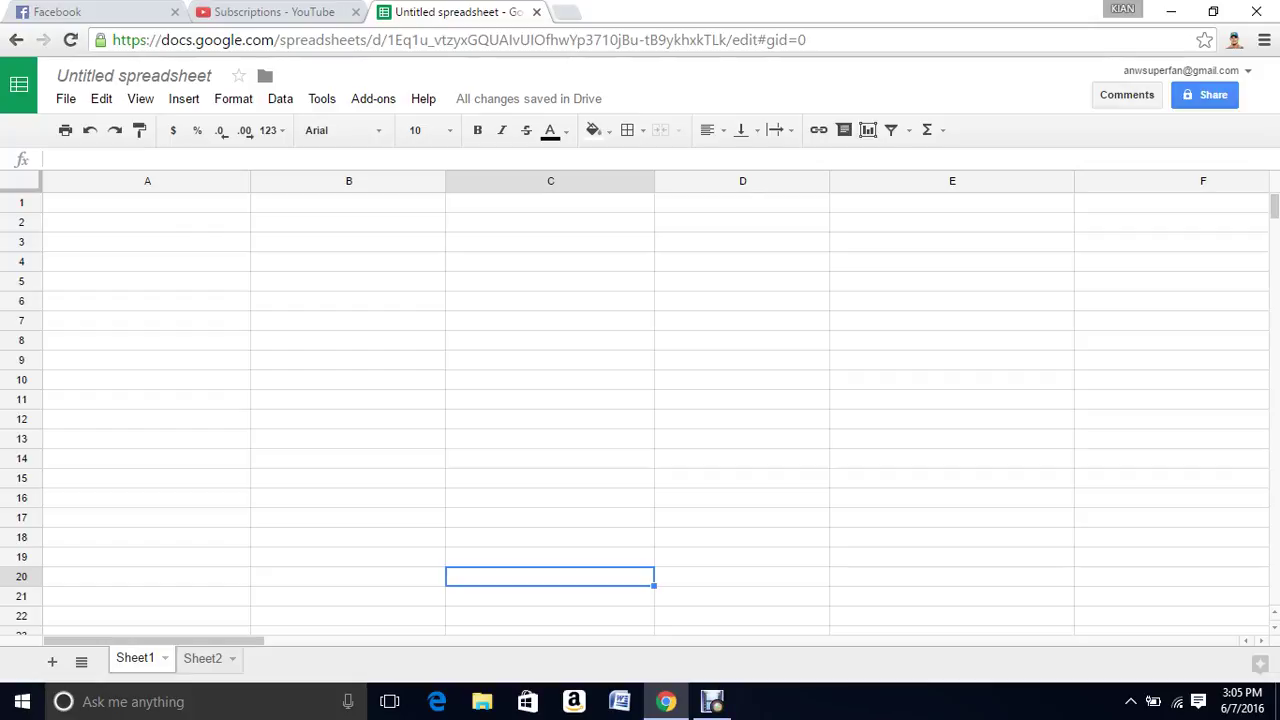
Step: Enter the heading Number in A1 and the values 1 to 4 in A2–A5
{"action": "left_click", "coordinate": [147, 202]}
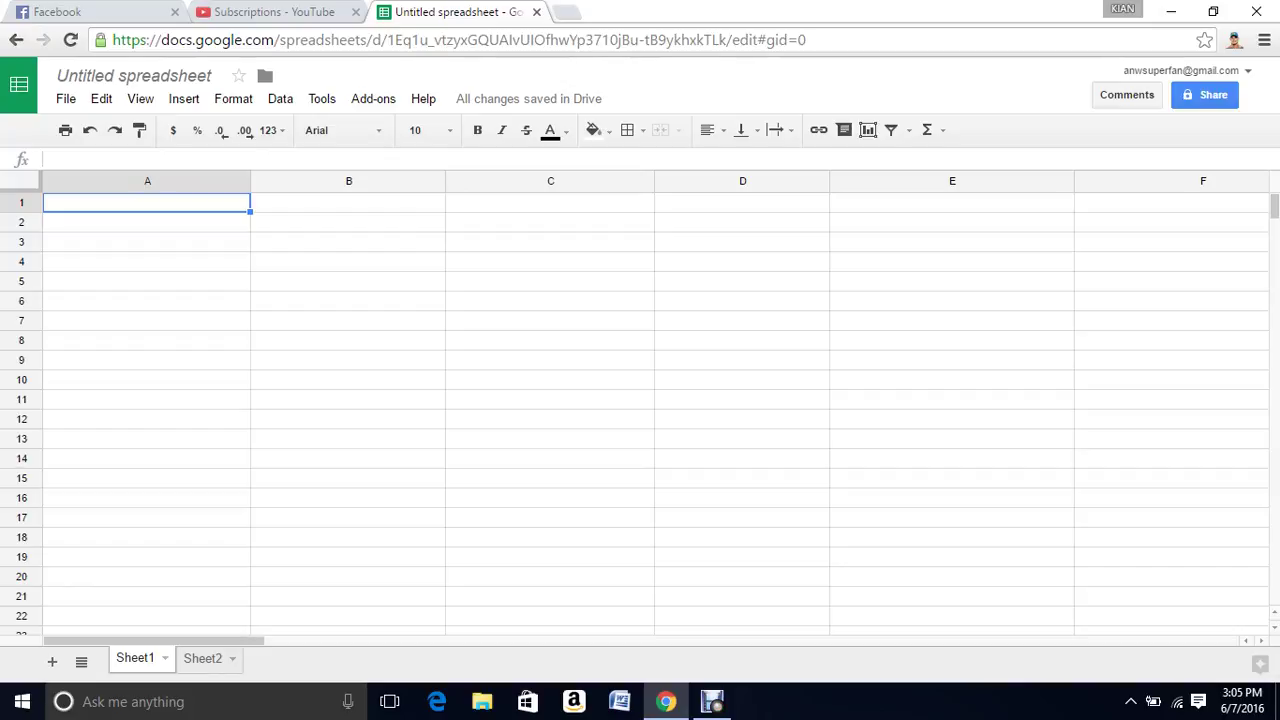
{"action": "type", "text": "Numb"}
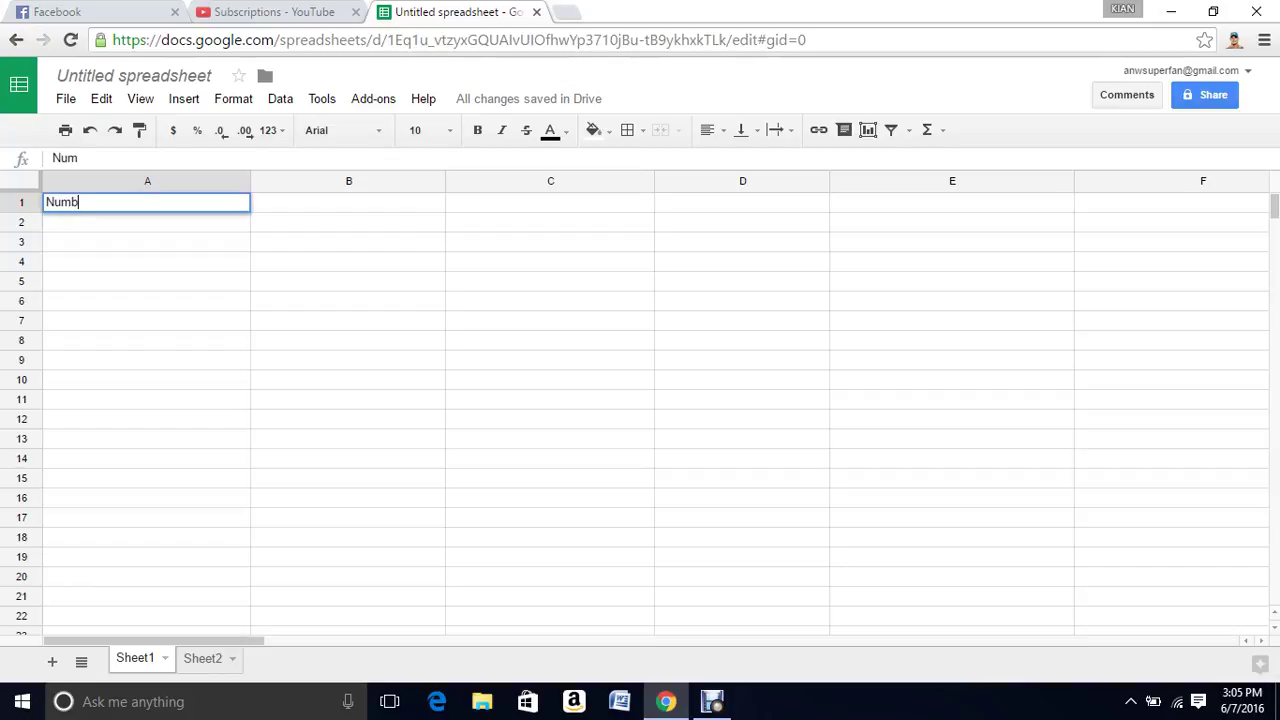
{"action": "type", "text": "er"}
{"action": "key", "text": "Return"}
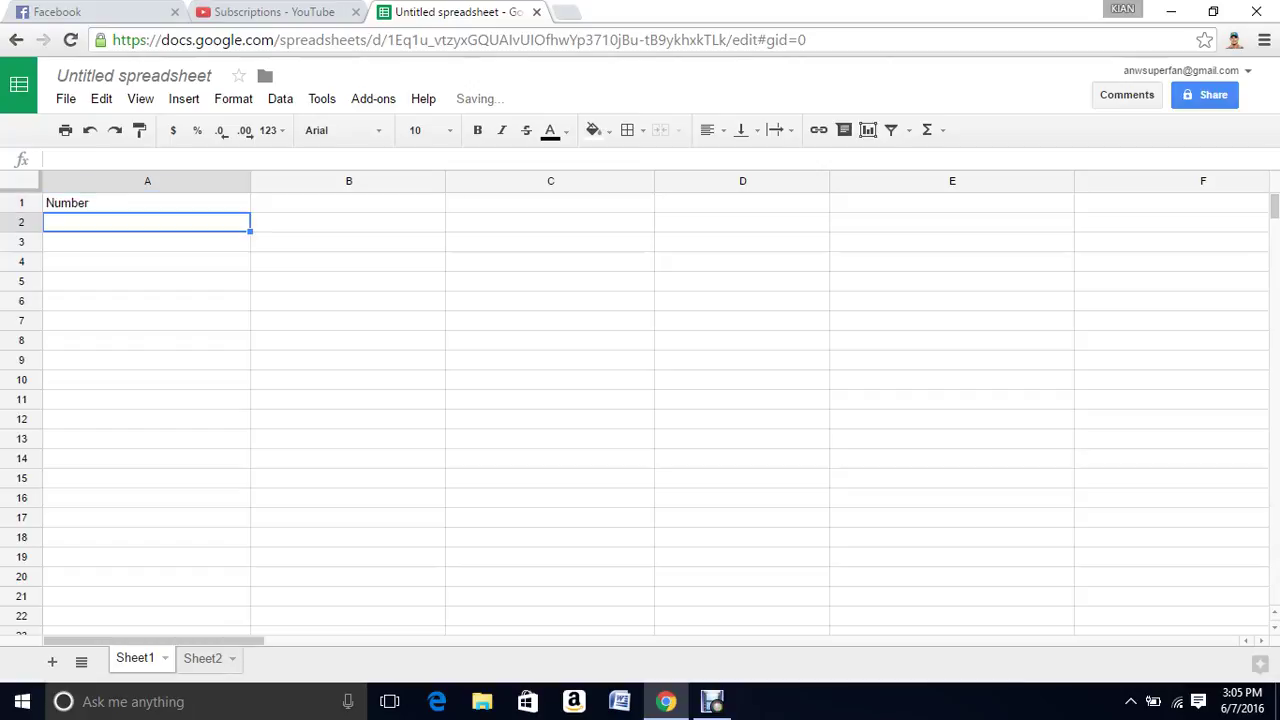
{"action": "type", "text": "1"}
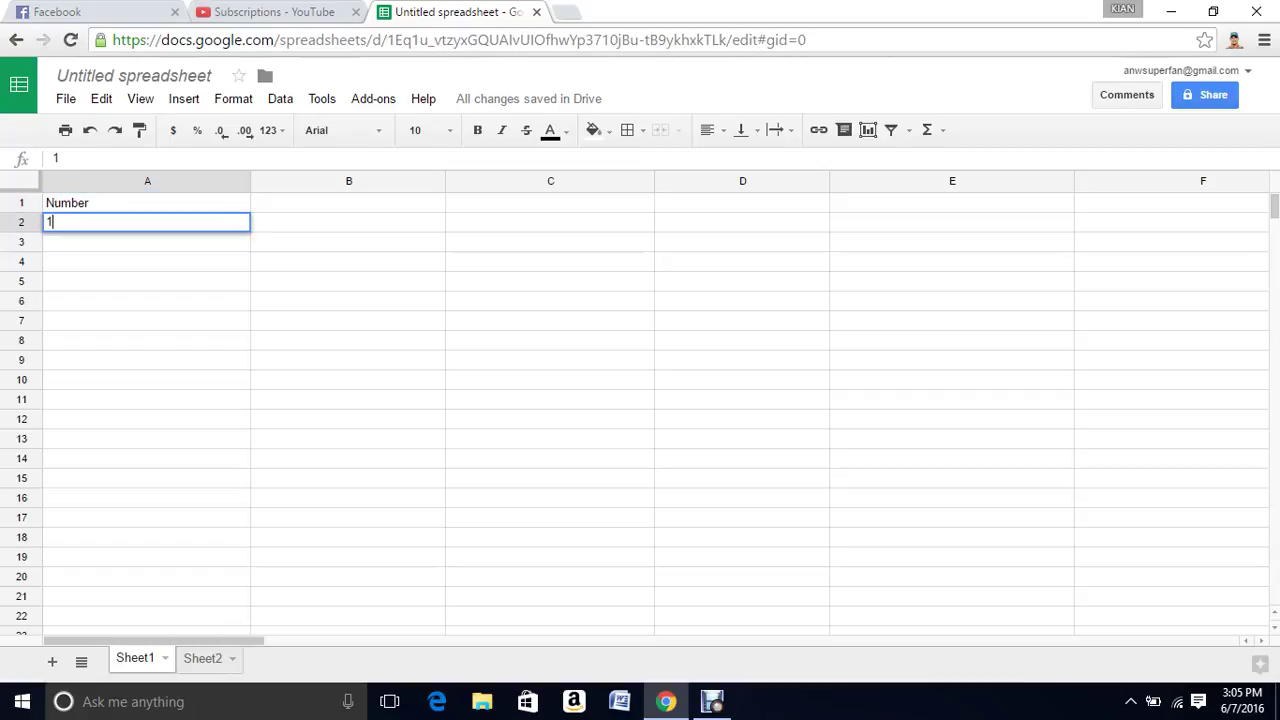
{"action": "key", "text": "Return"}
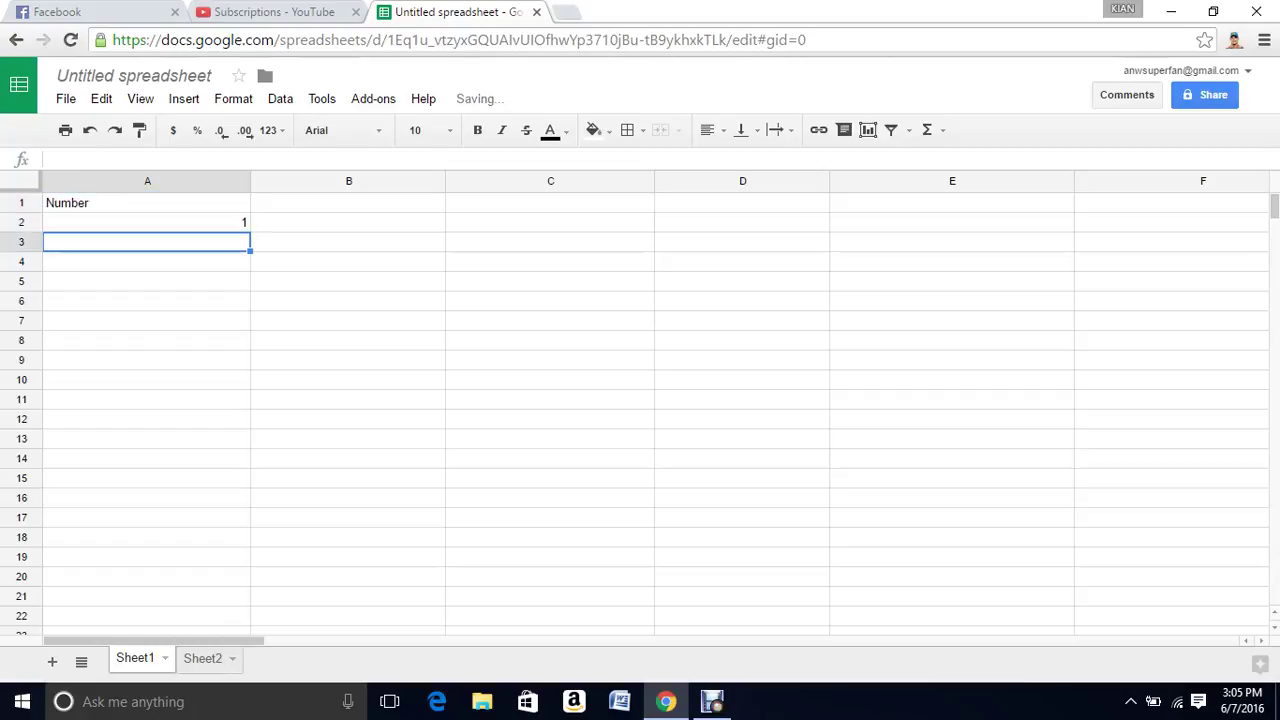
{"action": "type", "text": "2"}
{"action": "key", "text": "Return"}
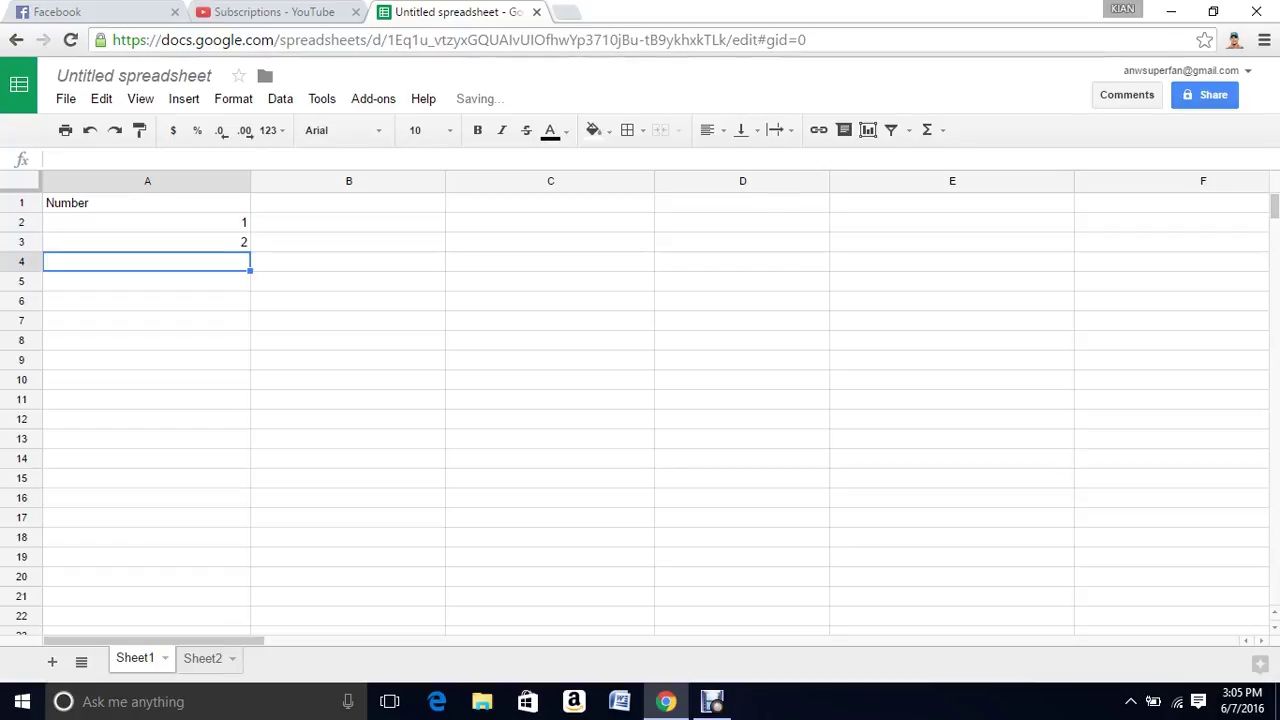
{"action": "type", "text": "3"}
{"action": "key", "text": "Return"}
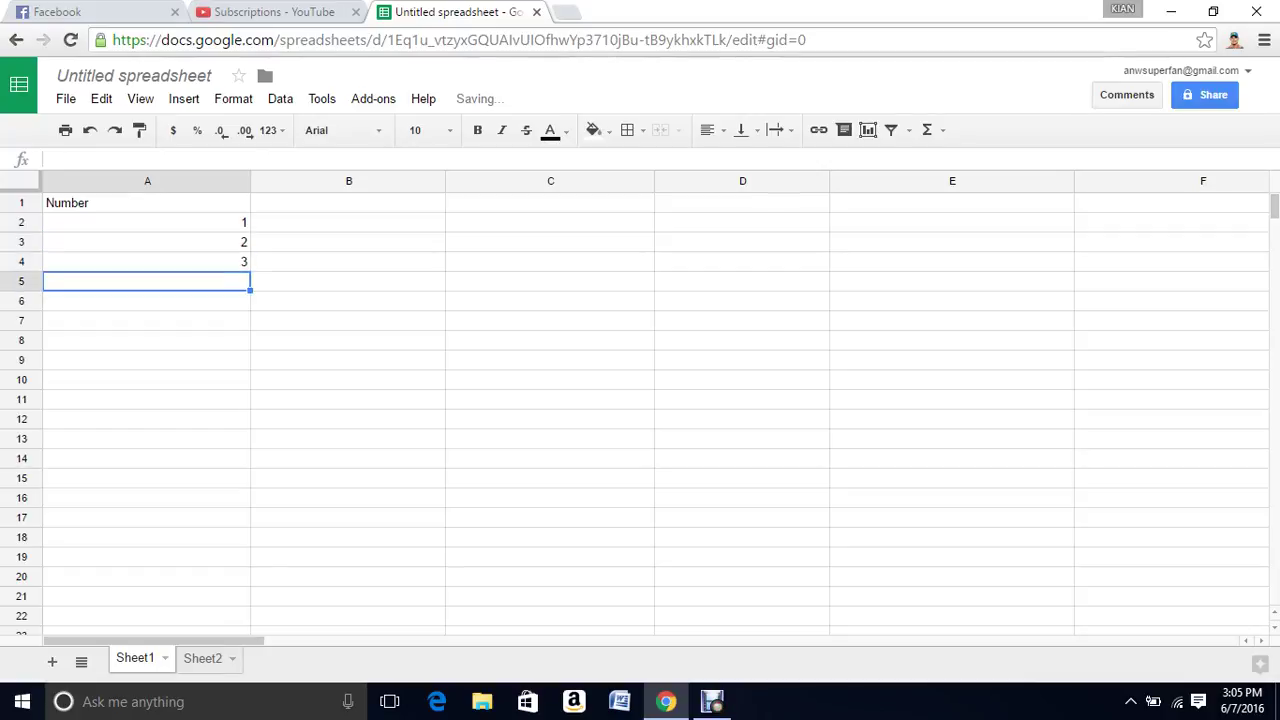
{"action": "type", "text": "4"}
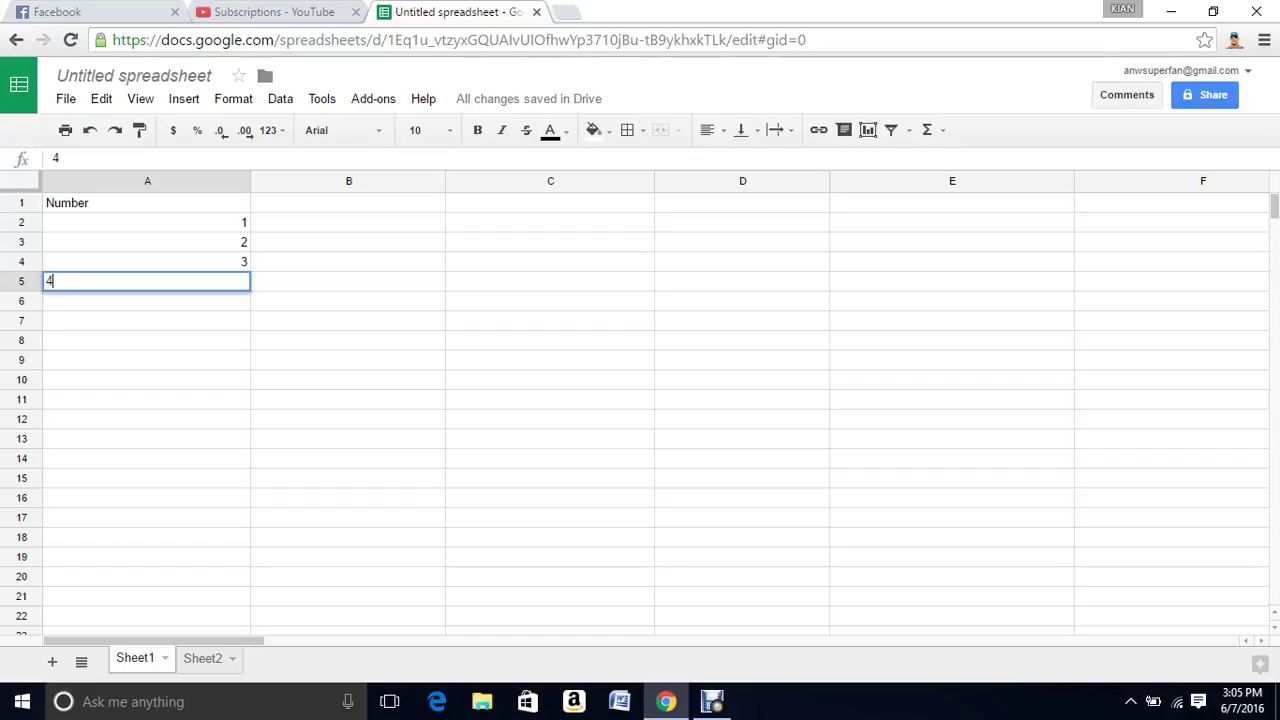
{"action": "key", "text": "Return"}
Step: Finish 5 in A6 and add the heading Competitor in B1
{"action": "type", "text": "5"}
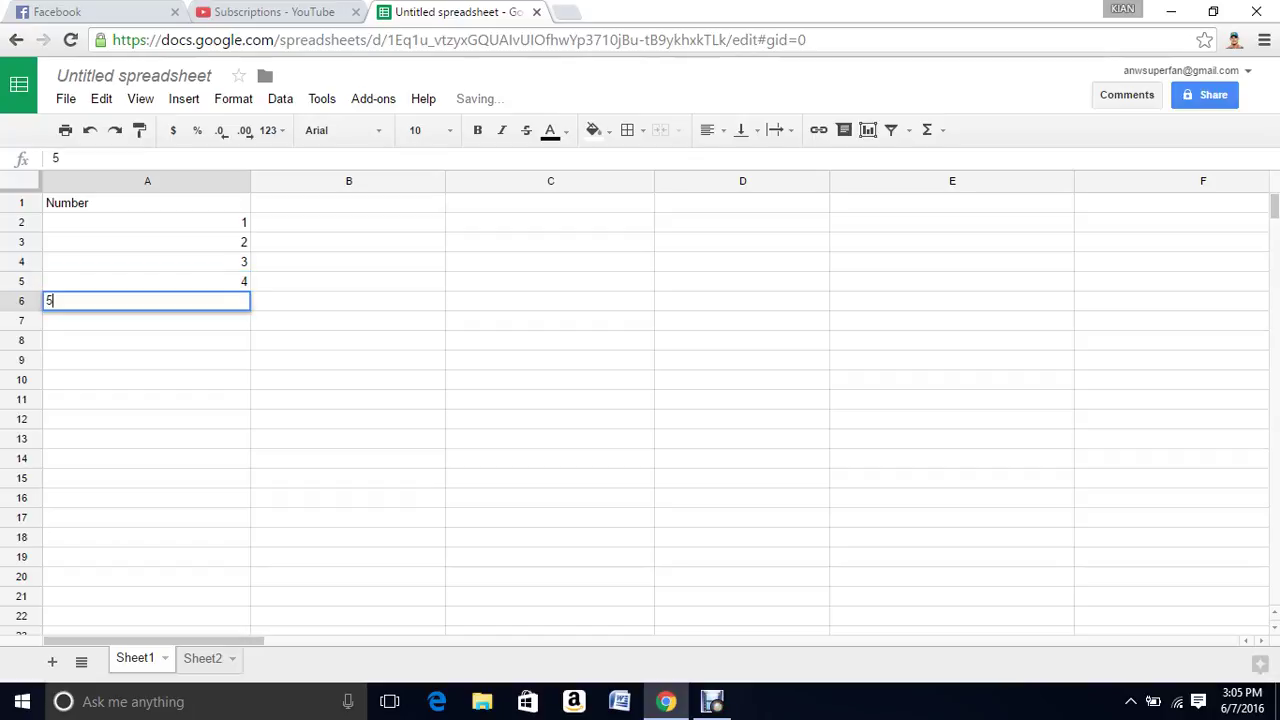
{"action": "left_click", "coordinate": [348, 202]}
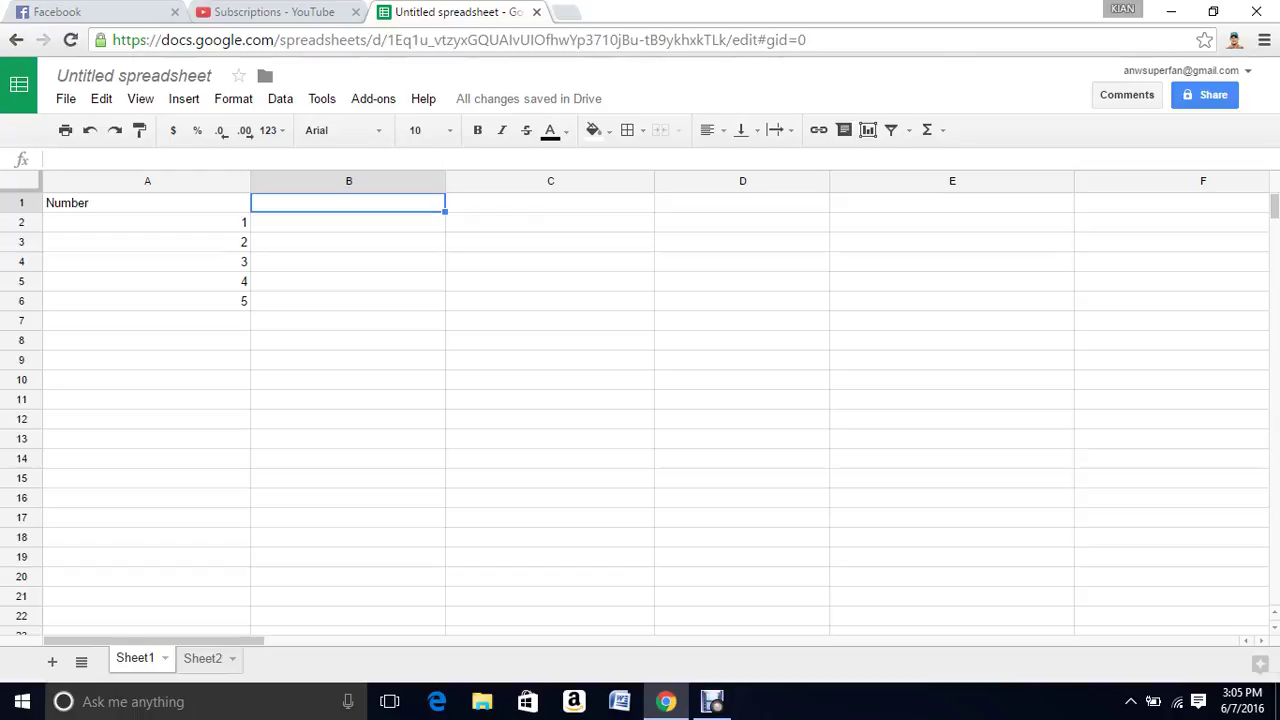
{"action": "type", "text": "Co"}
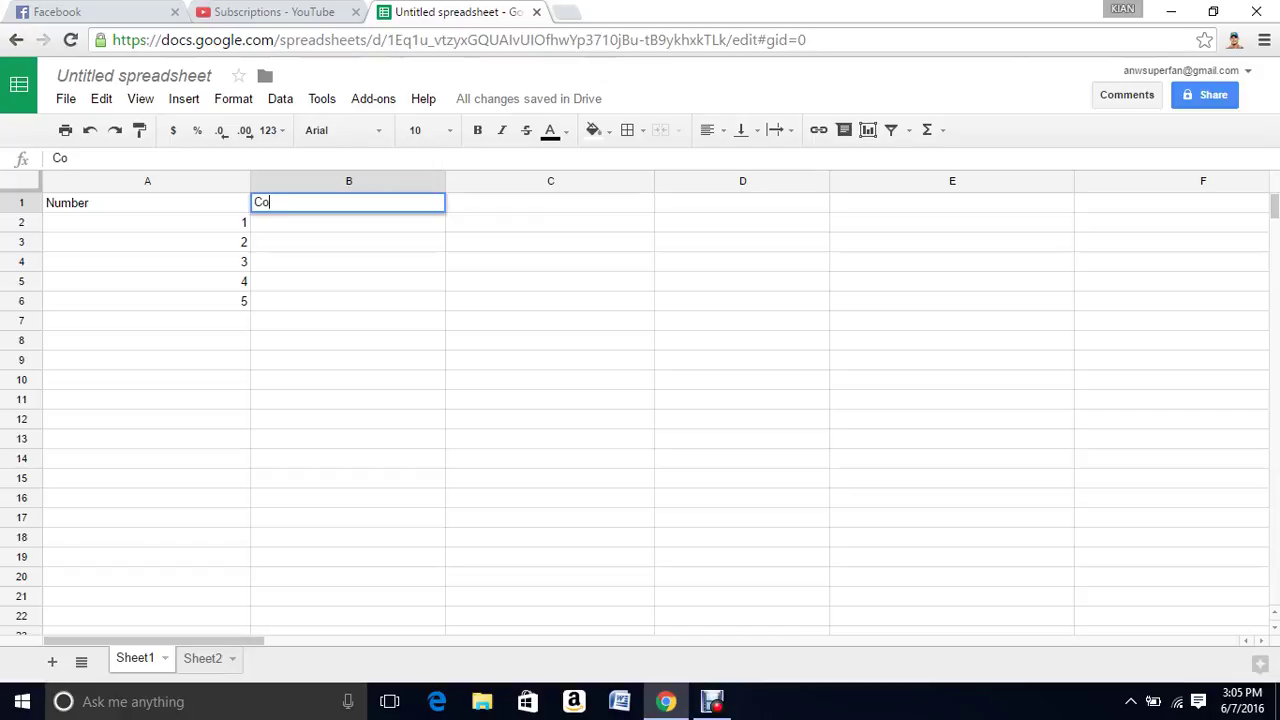
{"action": "type", "text": "mpetit"}
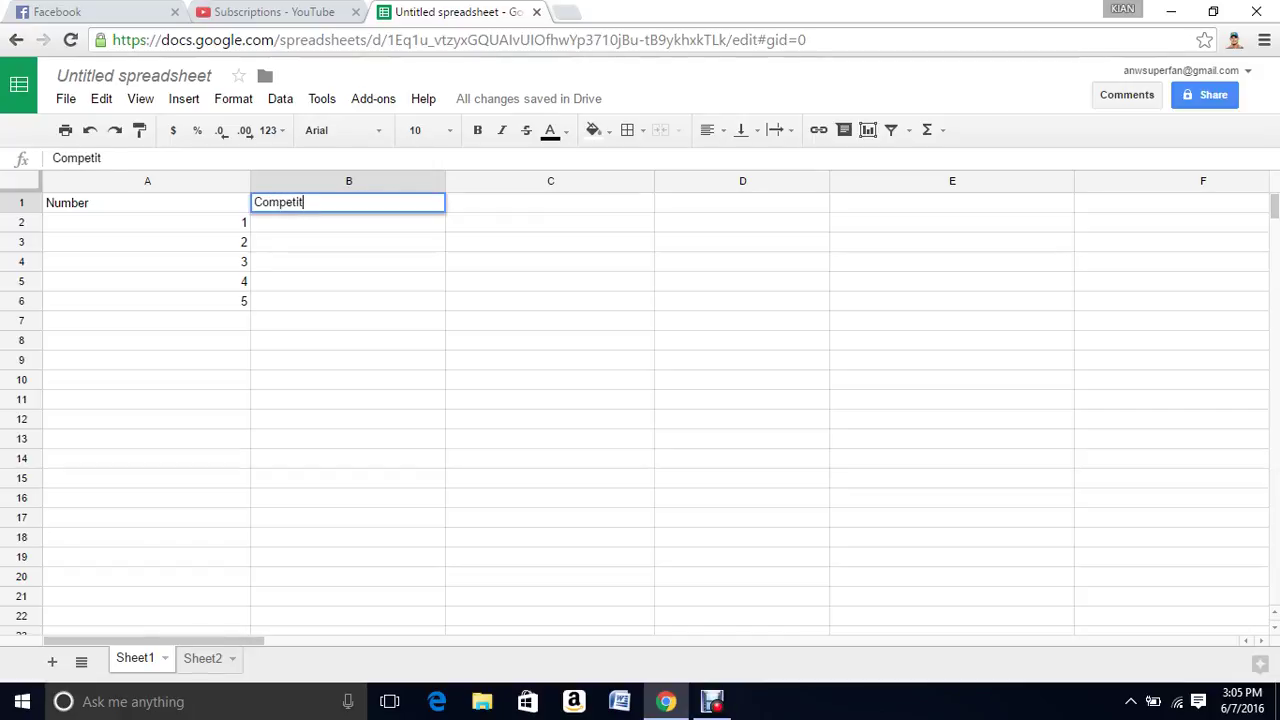
{"action": "type", "text": "or"}
{"action": "type", "text": "s"}
{"action": "key", "text": "BackSpace"}
{"action": "key", "text": "Return"}
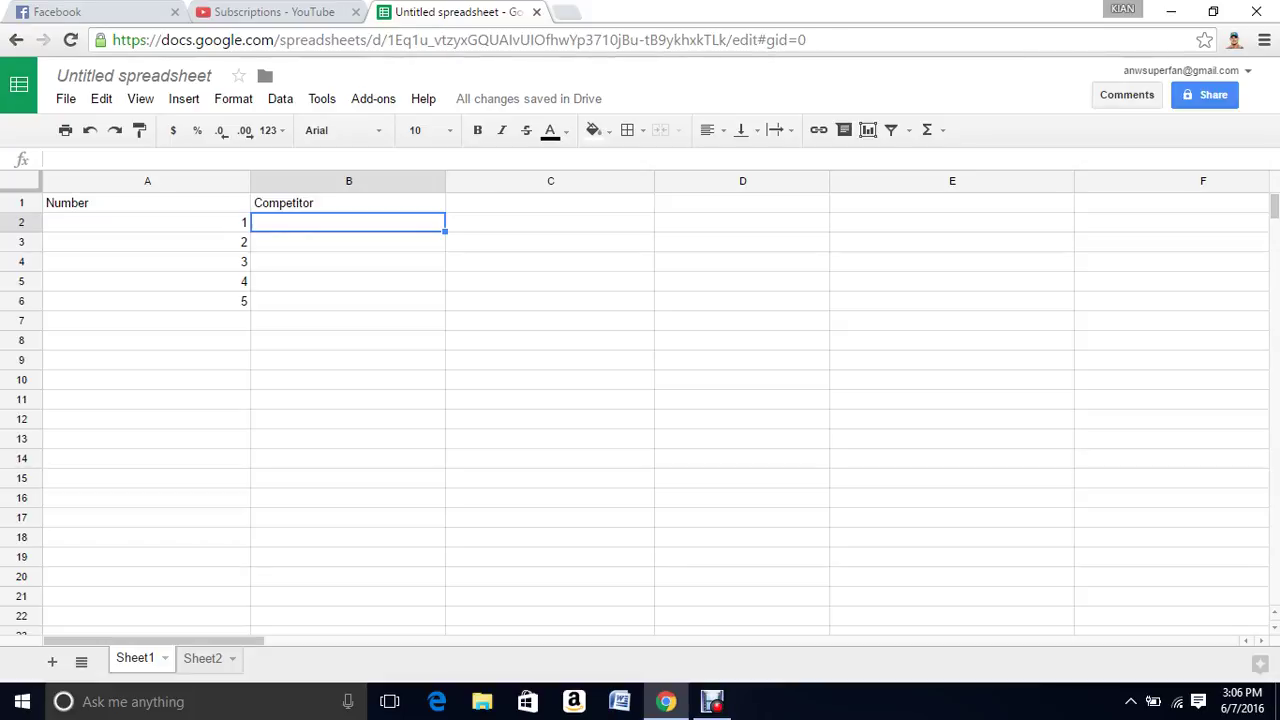
Step: Type five competitors' full names down B2–B6, one per row
{"action": "type", "text": "Kacy "}
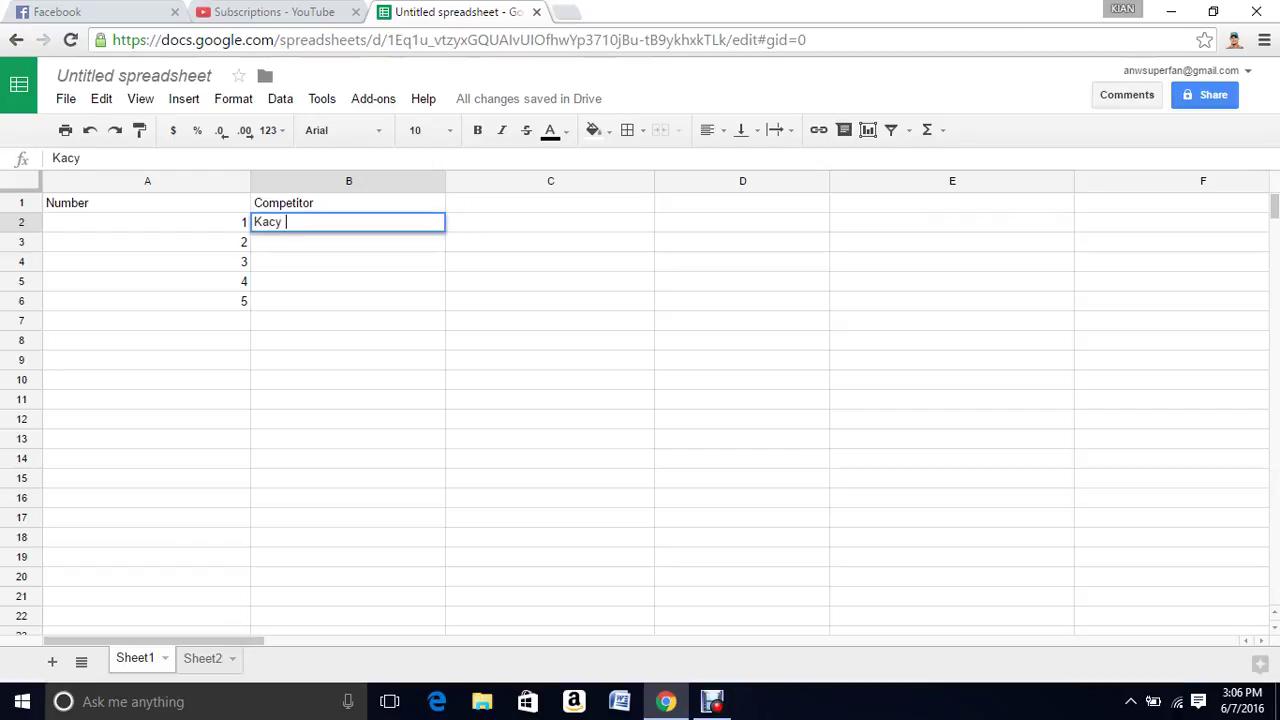
{"action": "type", "text": "Cata"}
{"action": "type", "text": "nzar"}
{"action": "type", "text": "o"}
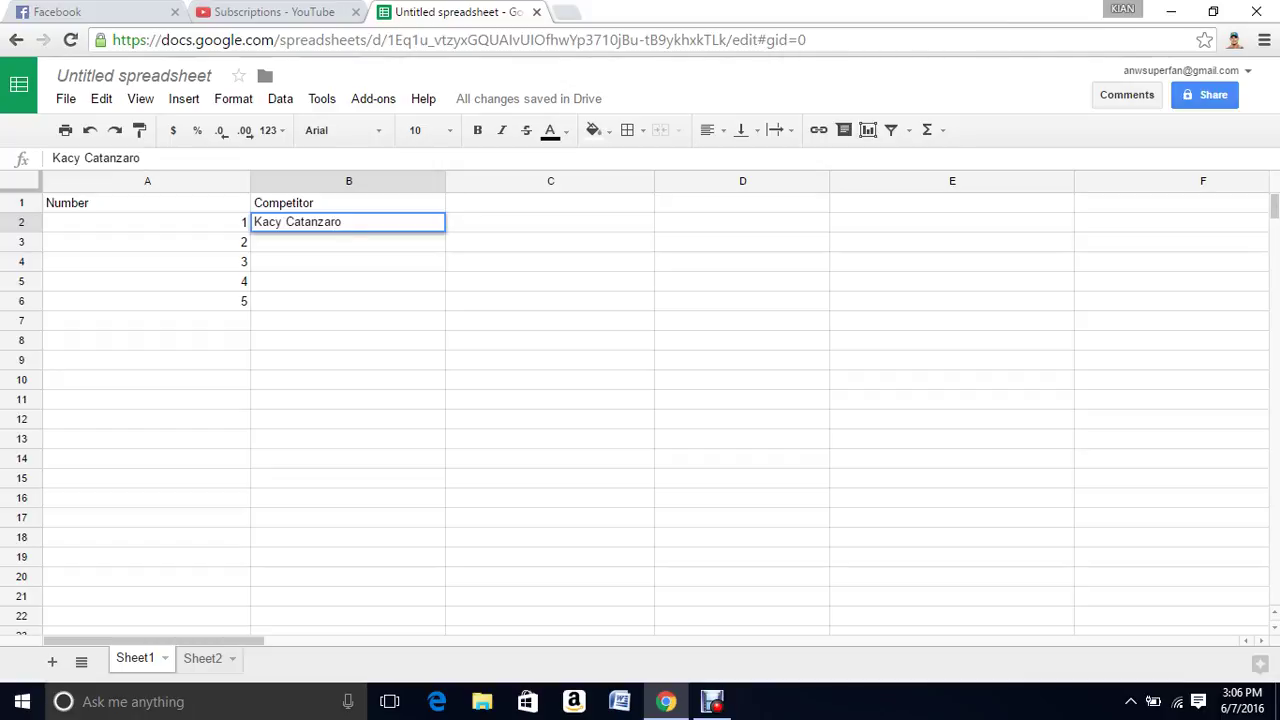
{"action": "key", "text": "Return"}
{"action": "type", "text": "Mich"}
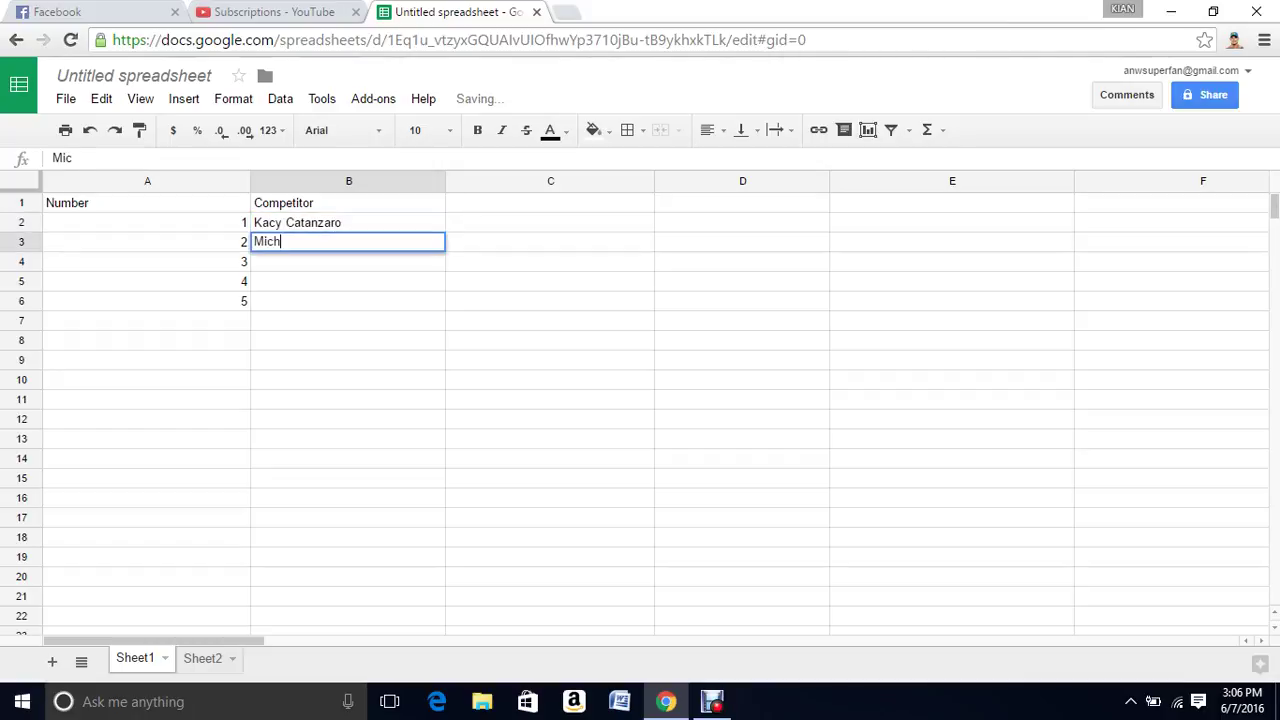
{"action": "type", "text": "elle "}
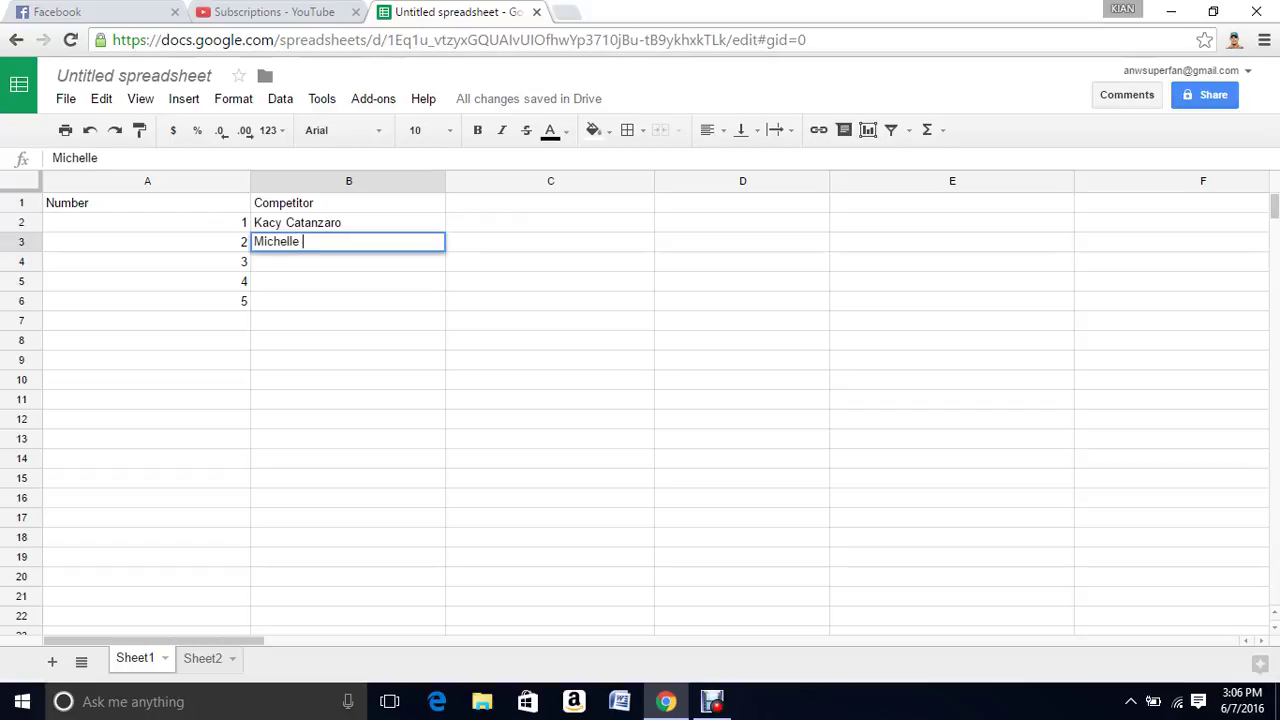
{"action": "type", "text": "Warn"}
{"action": "type", "text": "ky"}
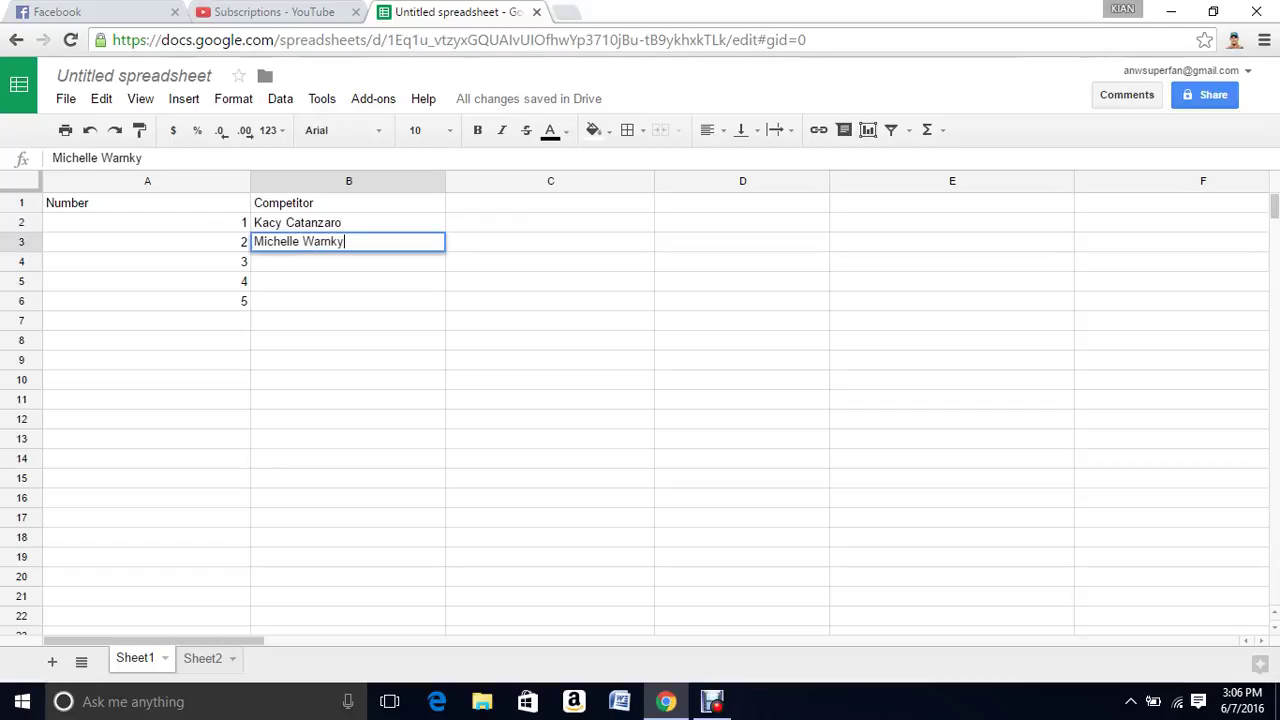
{"action": "key", "text": "Return"}
{"action": "type", "text": "M"}
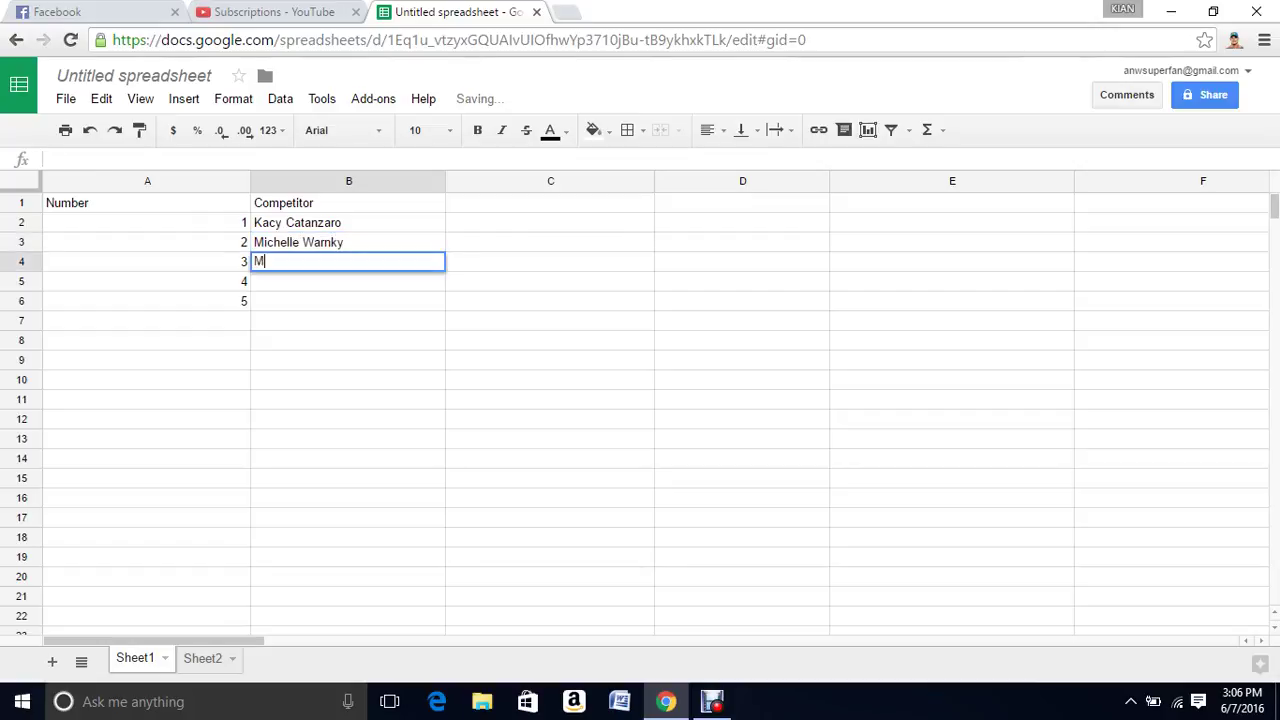
{"action": "type", "text": "eagan "}
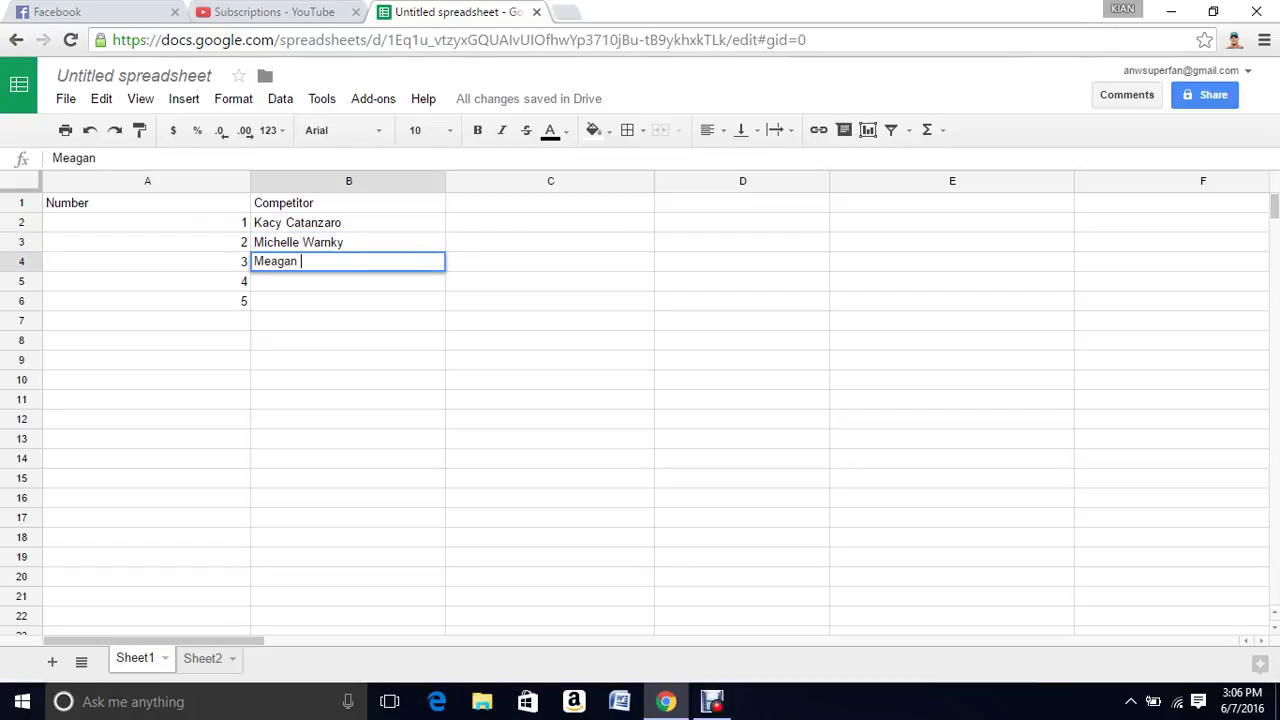
{"action": "type", "text": "Mart"}
{"action": "type", "text": "in"}
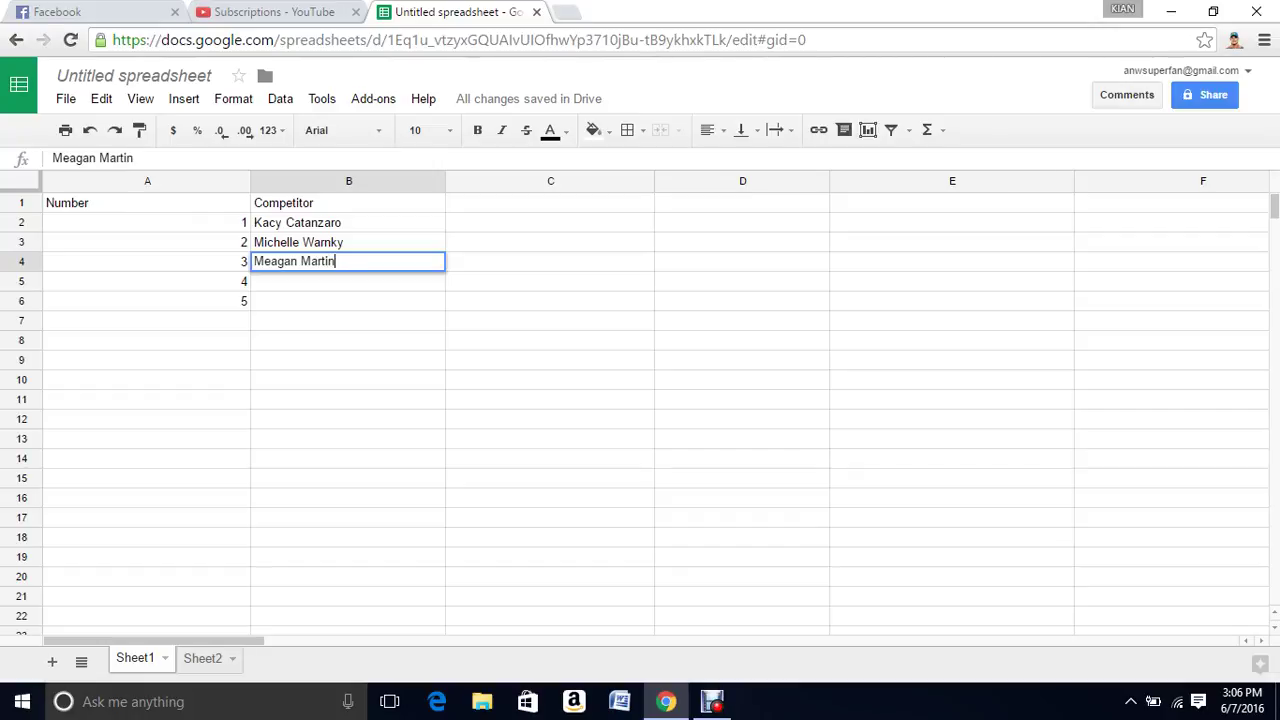
{"action": "key", "text": "Return"}
{"action": "type", "text": "J"}
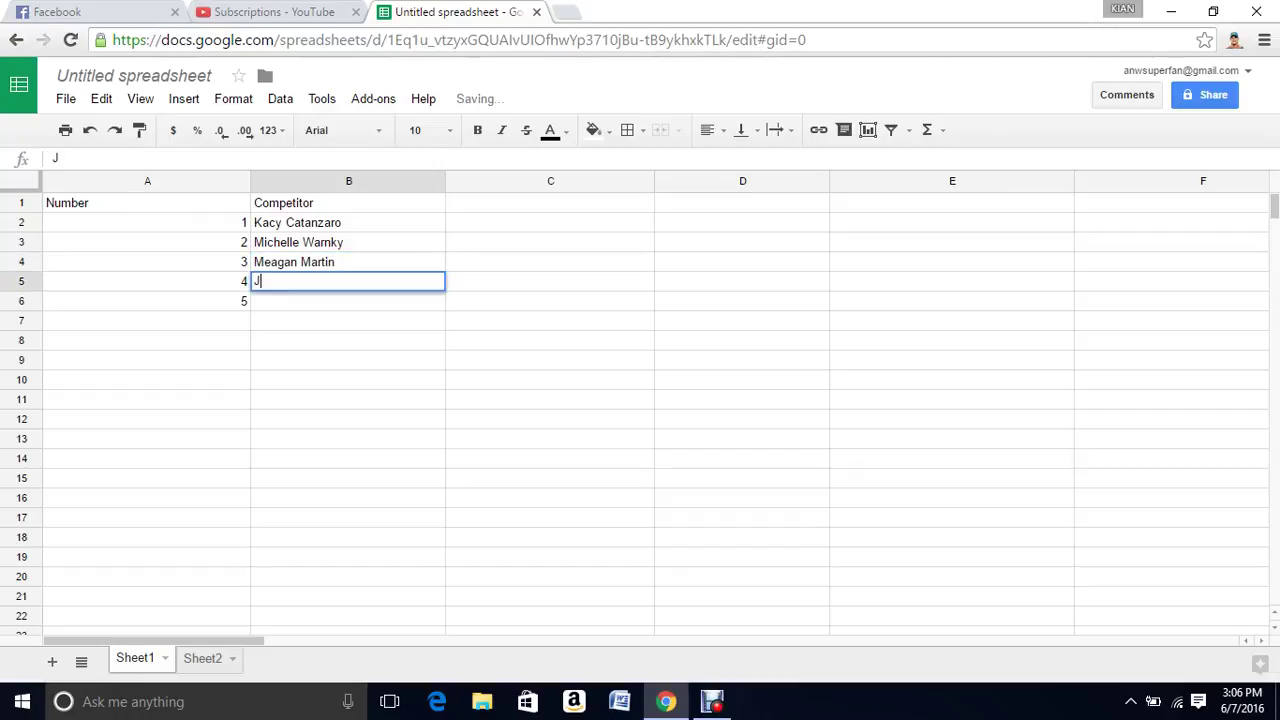
{"action": "type", "text": "essie "}
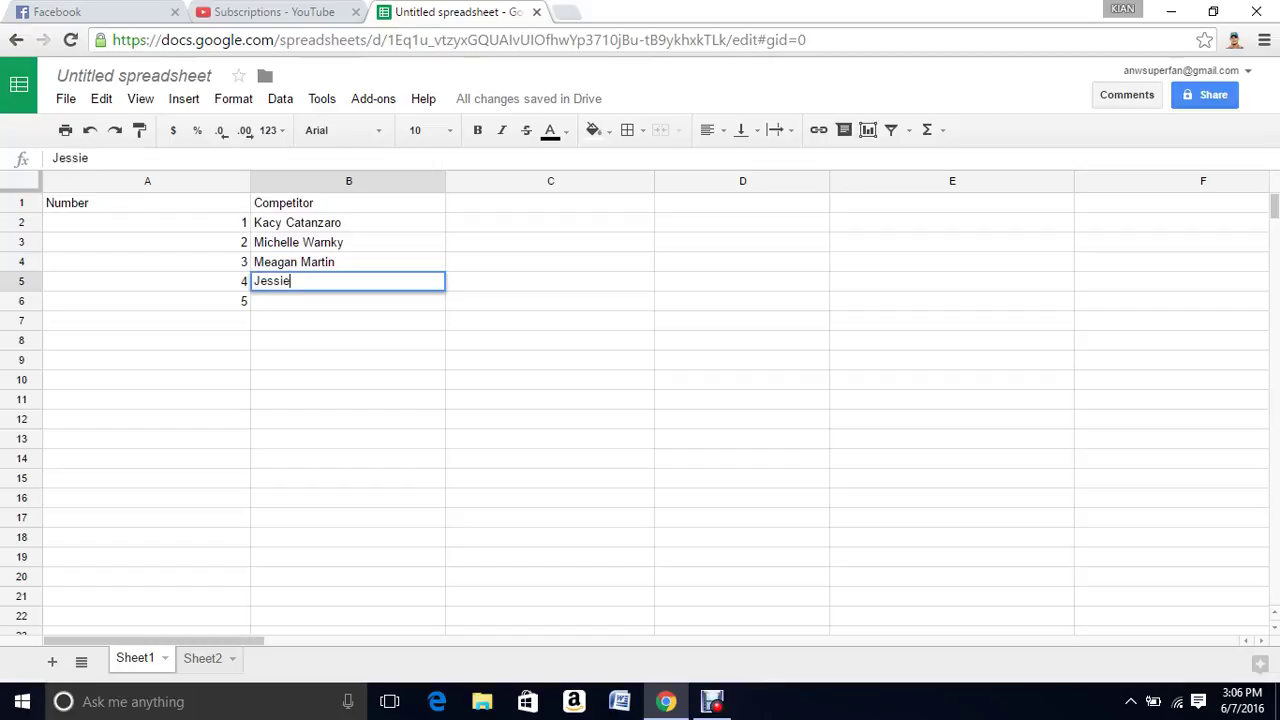
{"action": "type", "text": "Gra"}
{"action": "type", "text": "ff"}
{"action": "key", "text": "Return"}
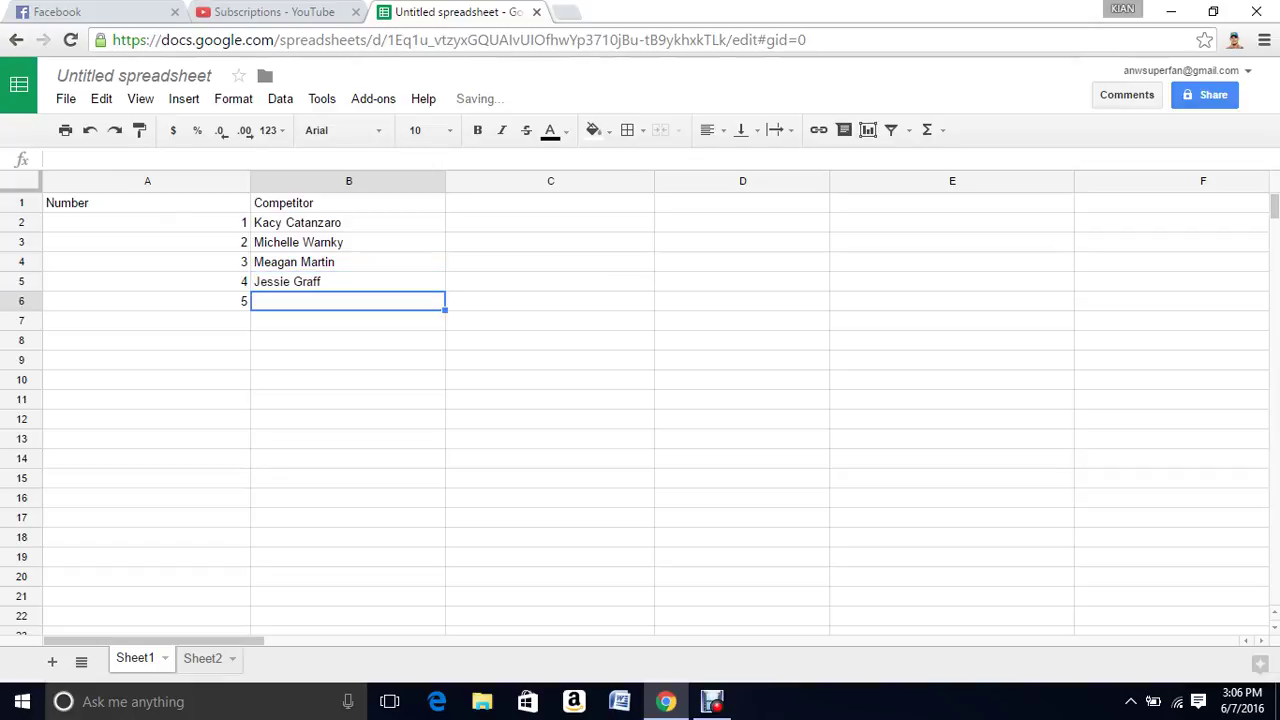
{"action": "type", "text": "T"}
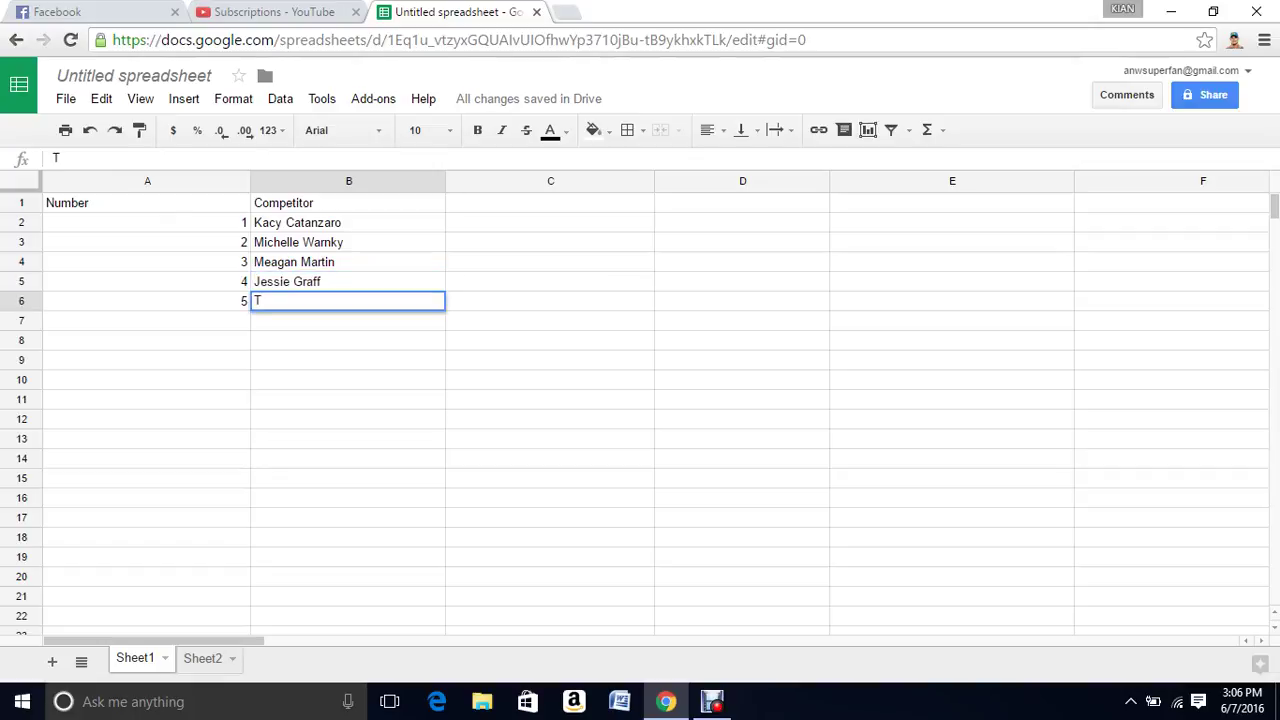
{"action": "type", "text": "iana"}
{"action": "type", "text": " Webb"}
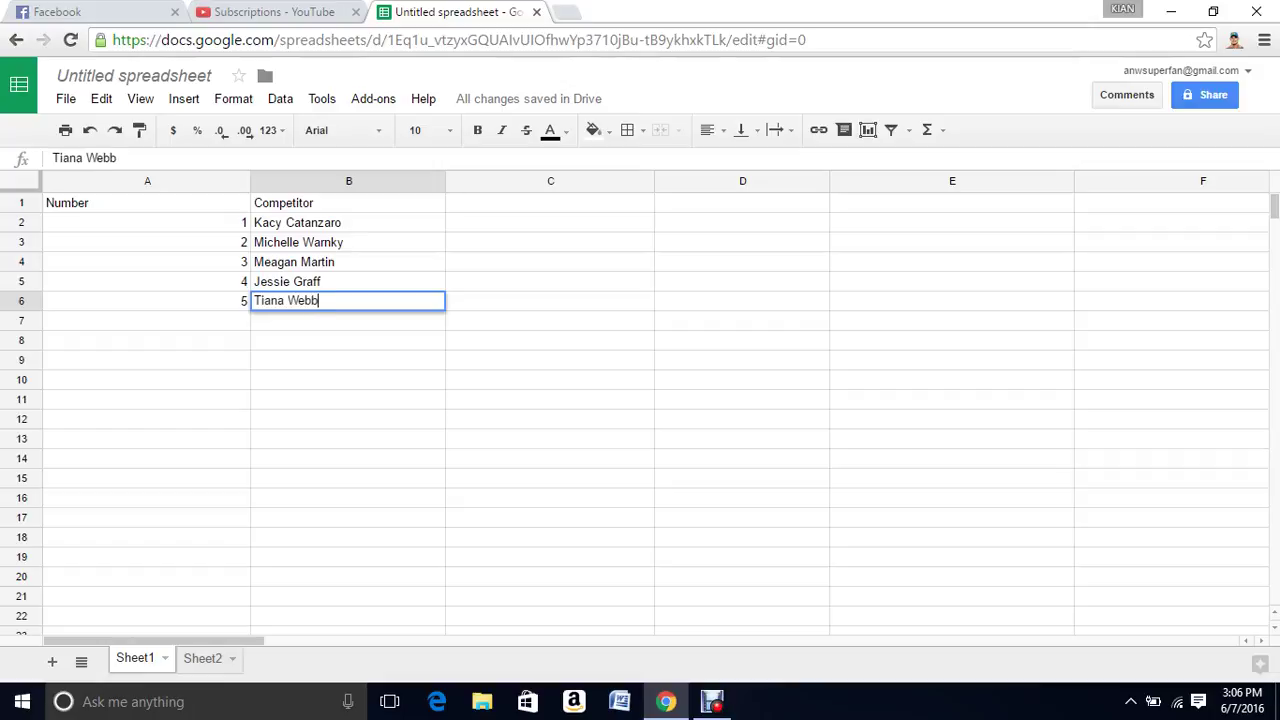
{"action": "type", "text": "erley"}
Step: Commit the fifth name and add headings Step Net, Spinning Bridge and Tack Hang in C1–E1
{"action": "left_click", "coordinate": [550, 202]}
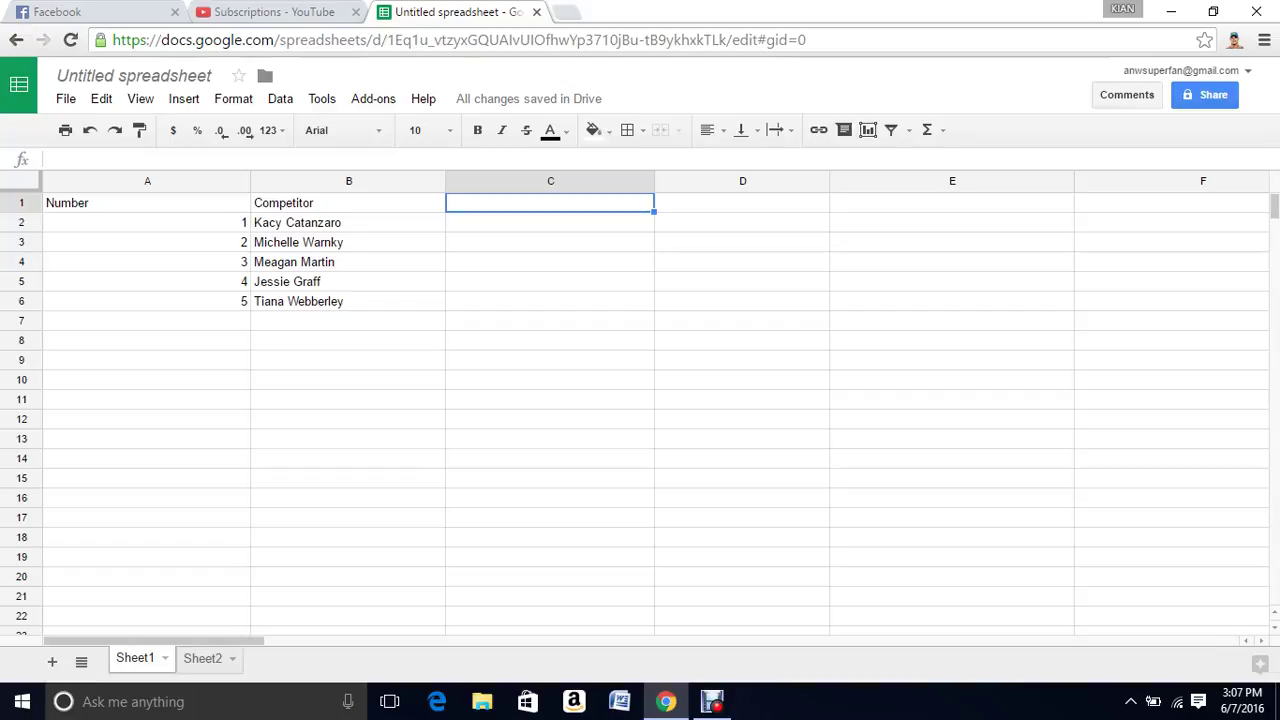
{"action": "type", "text": "Step"}
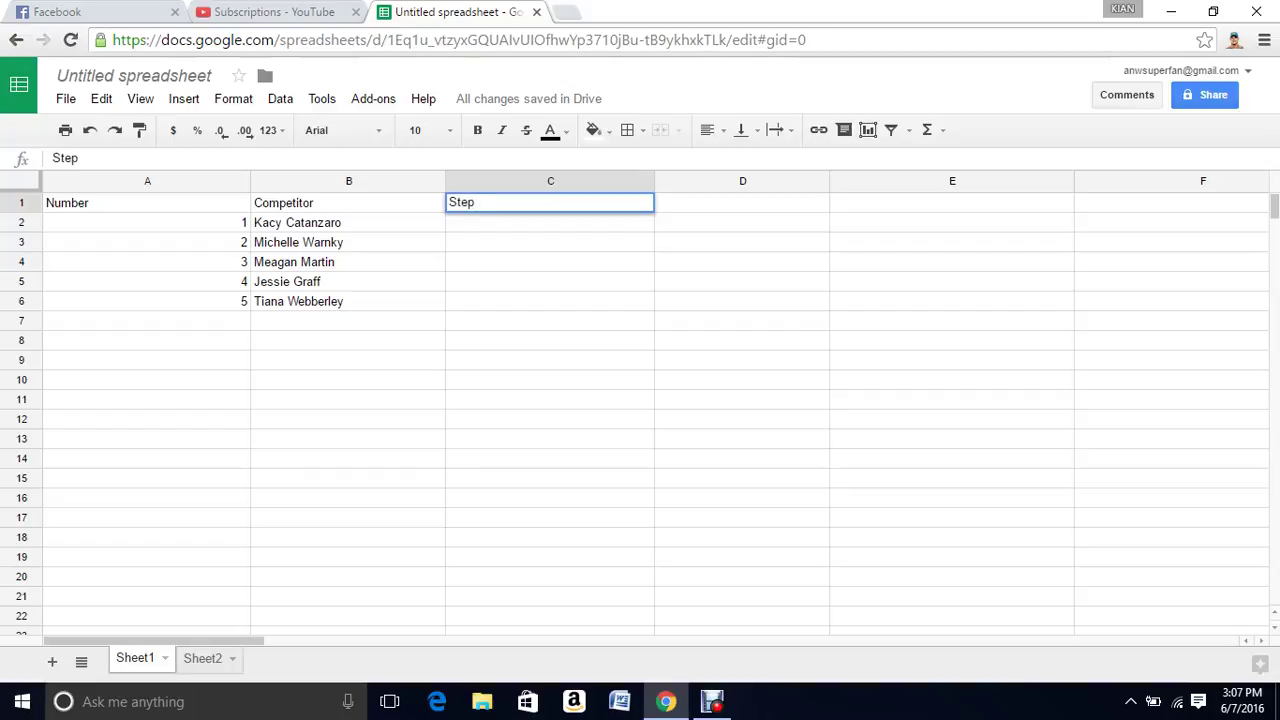
{"action": "type", "text": " Net"}
{"action": "key", "text": "Tab"}
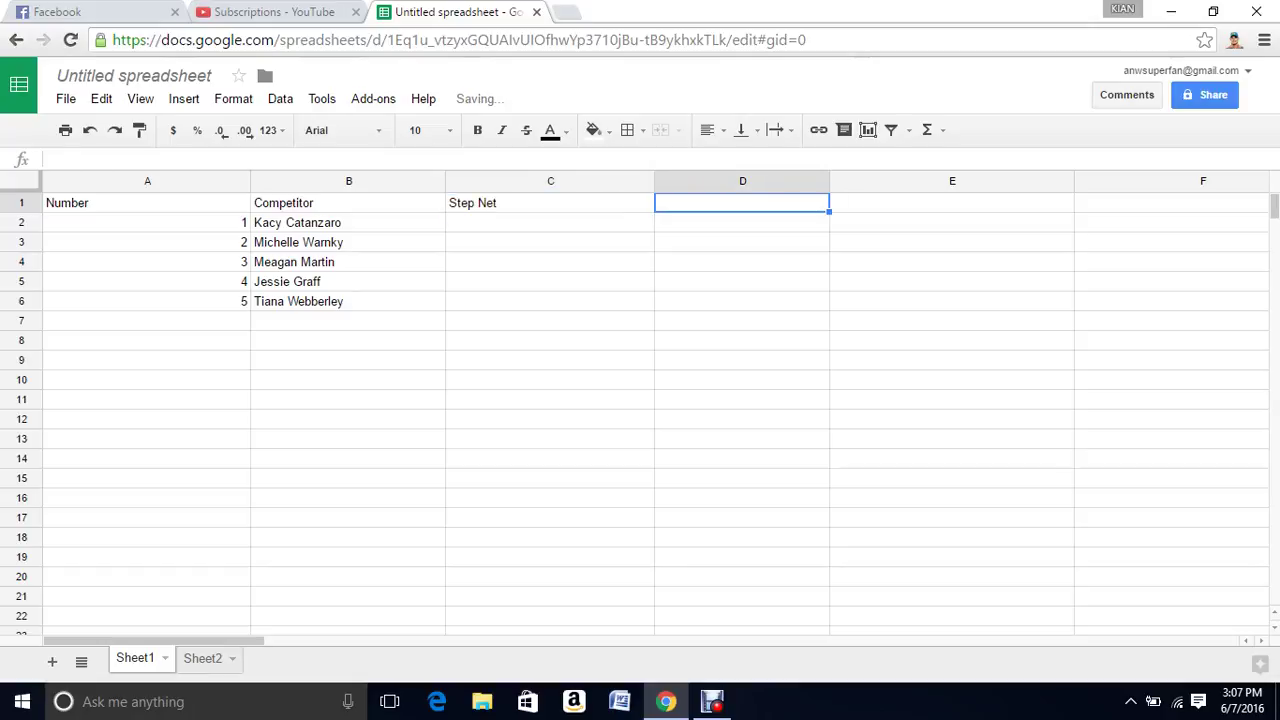
{"action": "type", "text": "Spinn"}
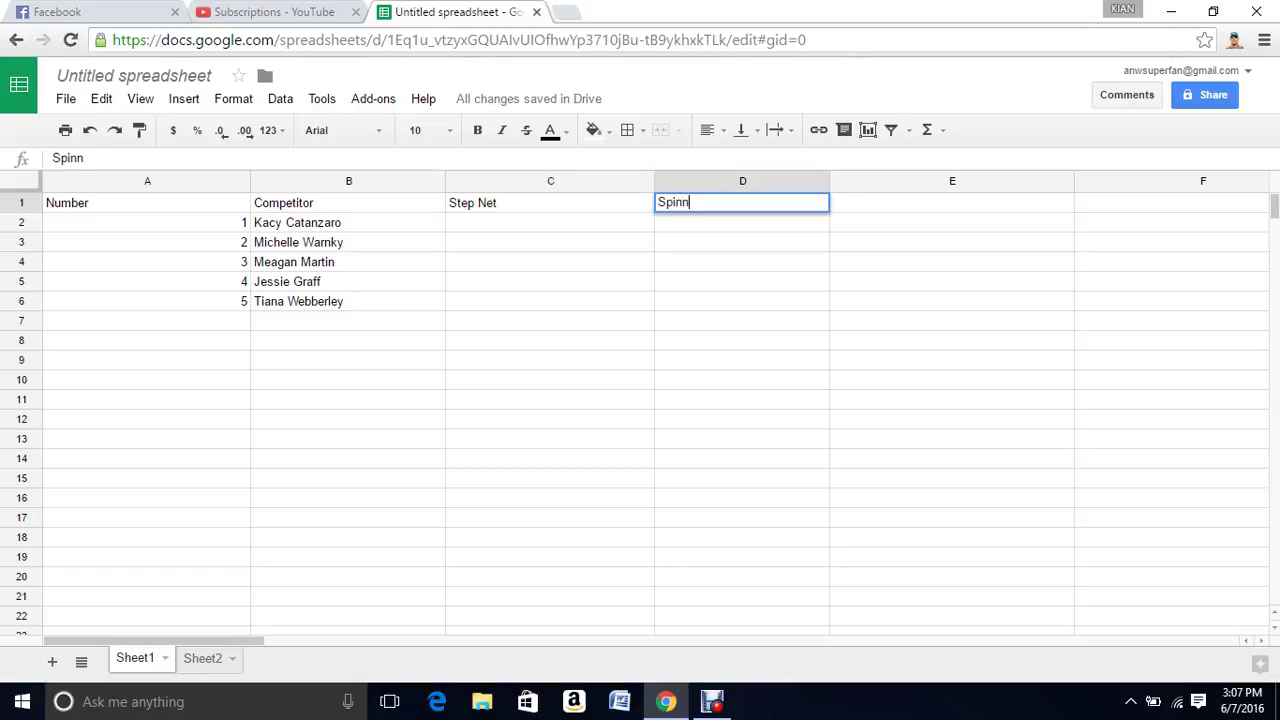
{"action": "type", "text": "ing B"}
{"action": "type", "text": "ri"}
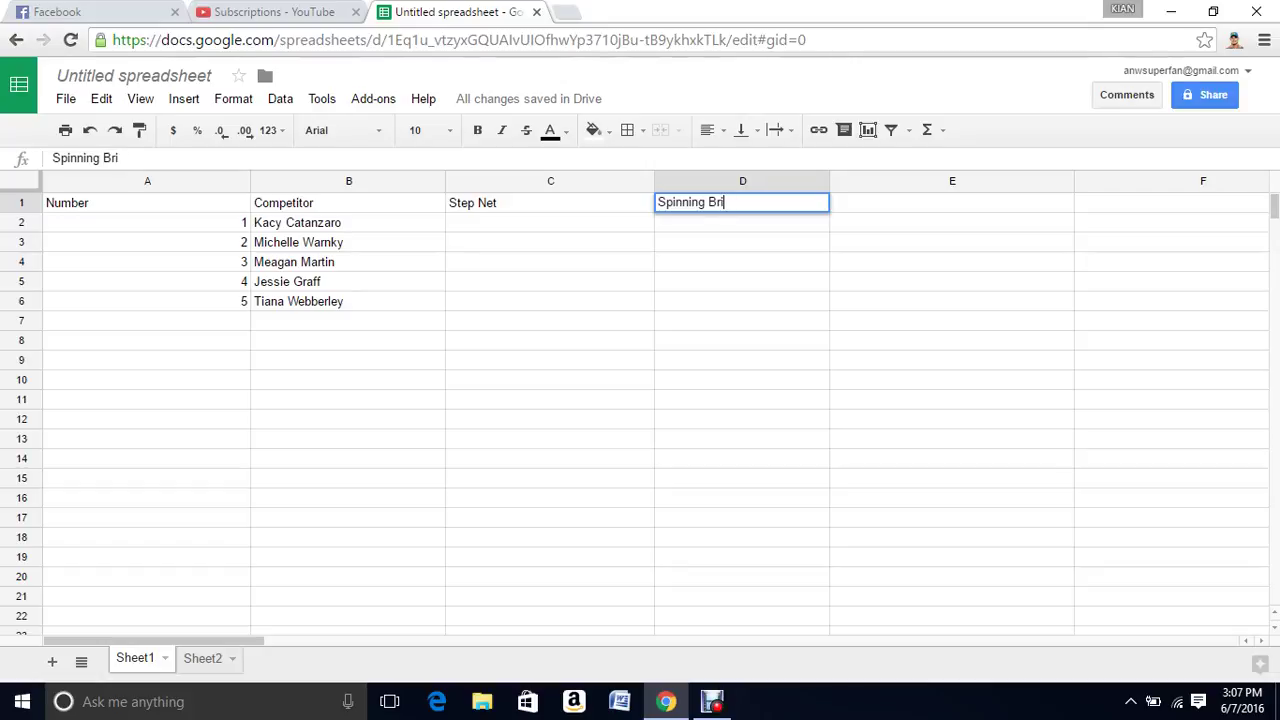
{"action": "type", "text": "dge"}
{"action": "key", "text": "Tab"}
{"action": "type", "text": "Ta"}
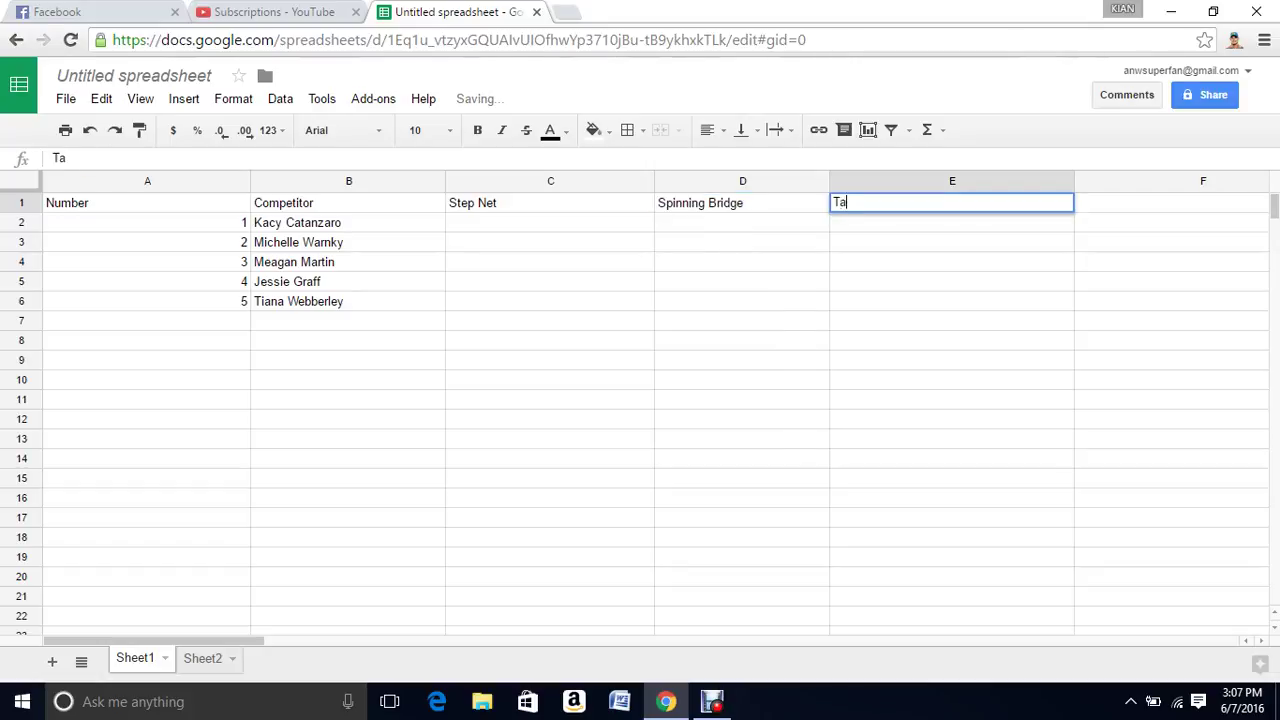
{"action": "type", "text": "ck Ha"}
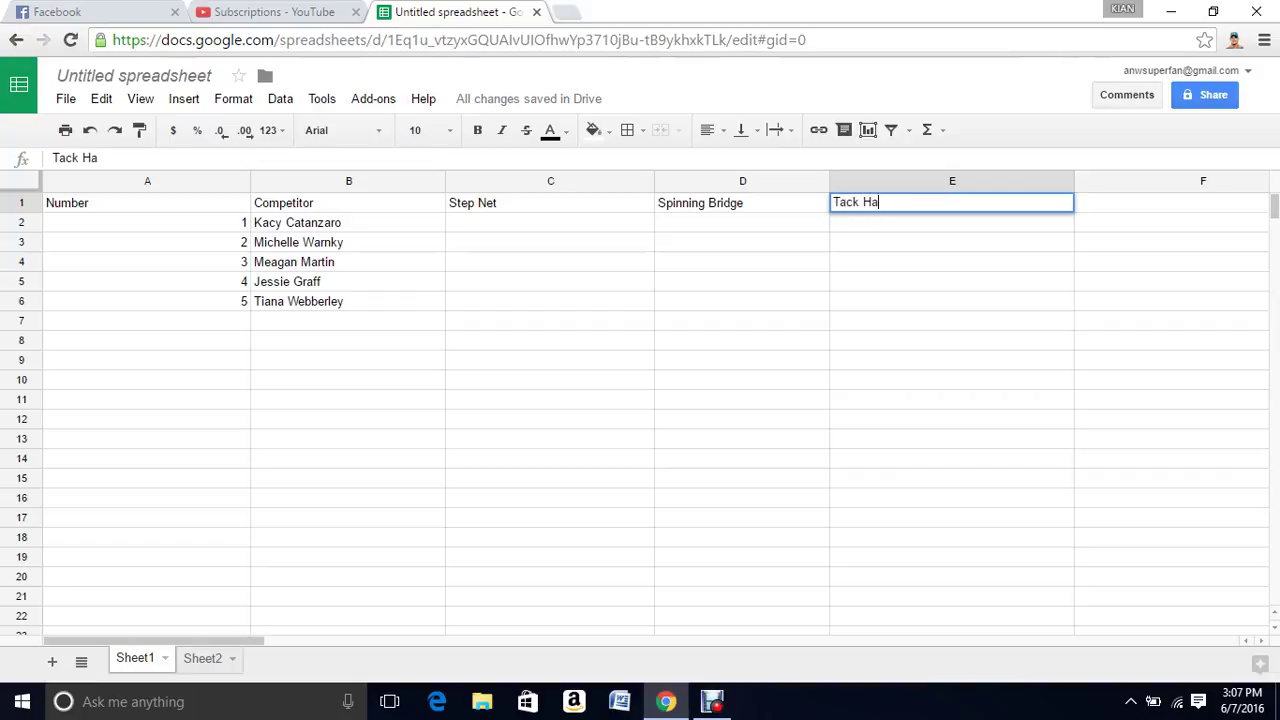
{"action": "type", "text": "ng"}
{"action": "key", "text": "Tab"}
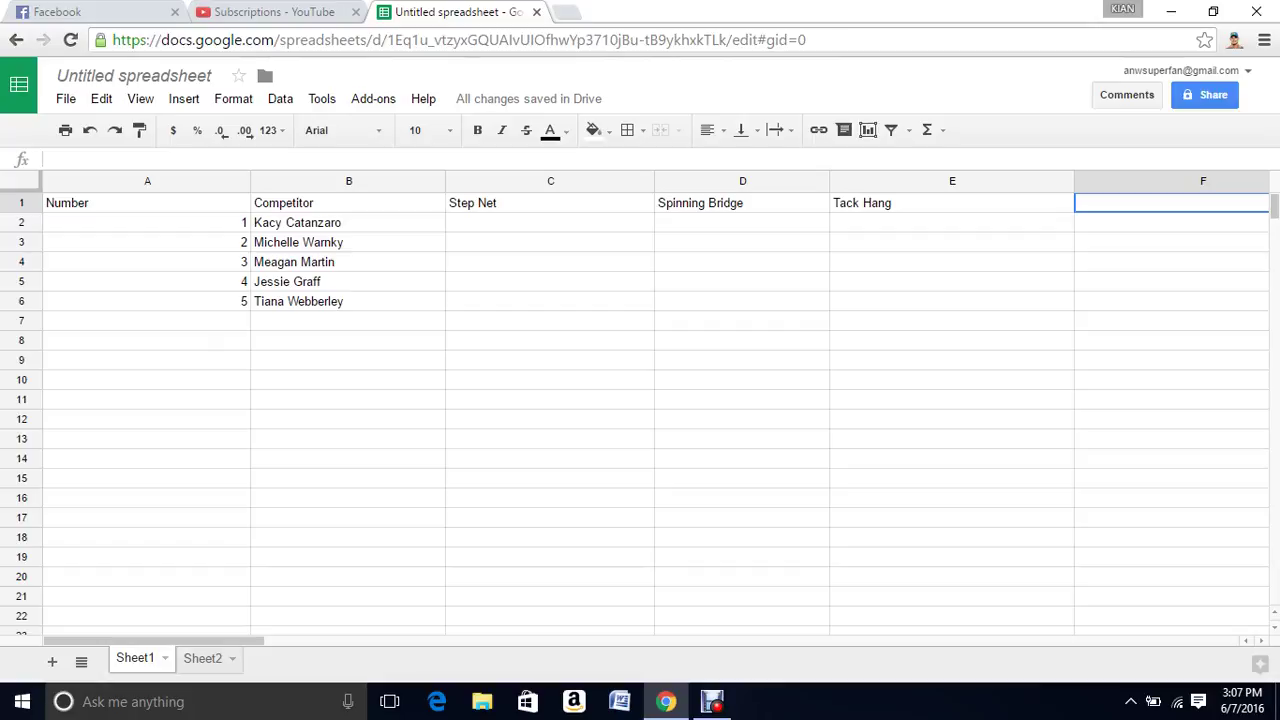
Step: Add the headers Unstable Bridge in F1 and Sonic Curve in G1
{"action": "scroll", "coordinate": [640, 400], "scroll_direction": "right", "scroll_amount": 5}
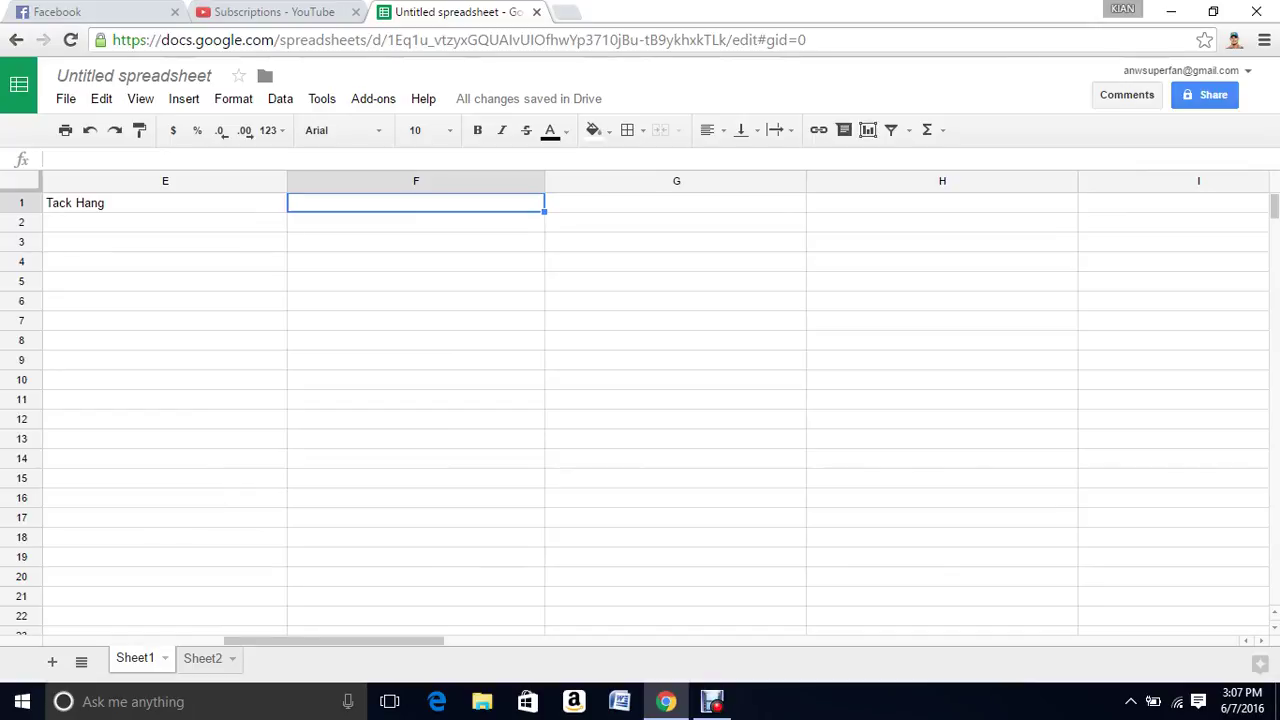
{"action": "type", "text": "Unsta"}
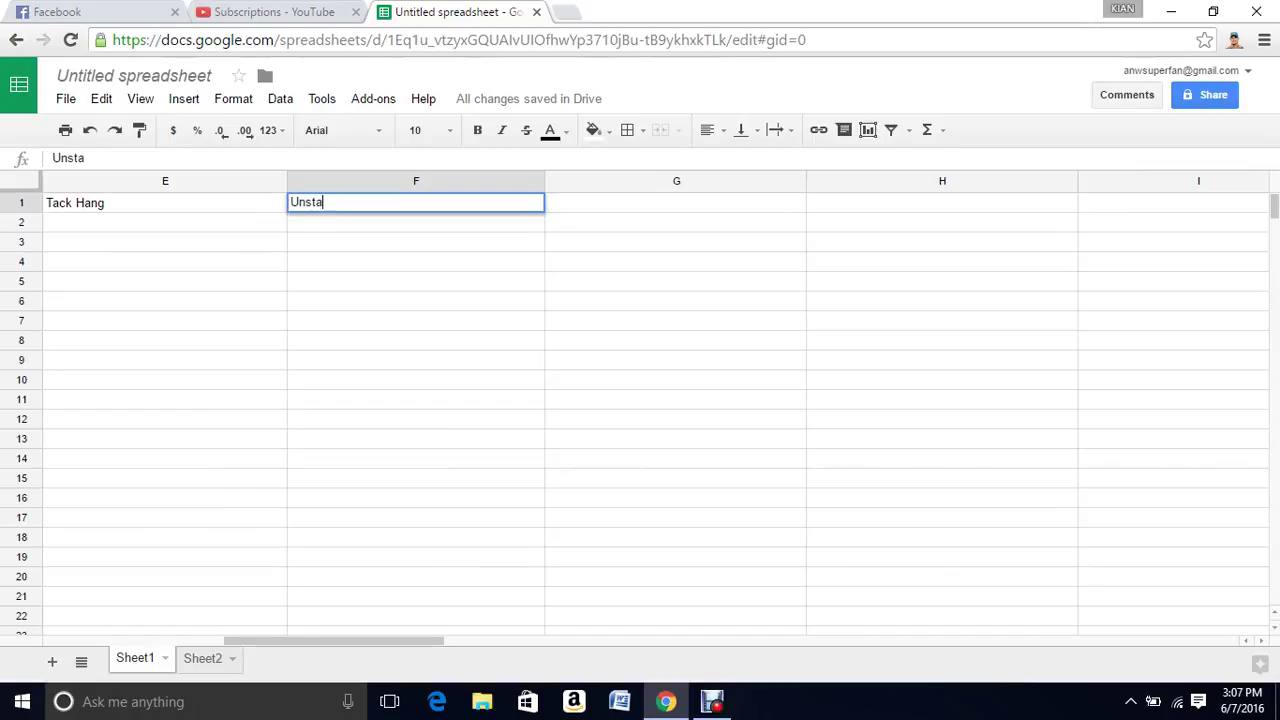
{"action": "type", "text": "ble B"}
{"action": "type", "text": "ridge"}
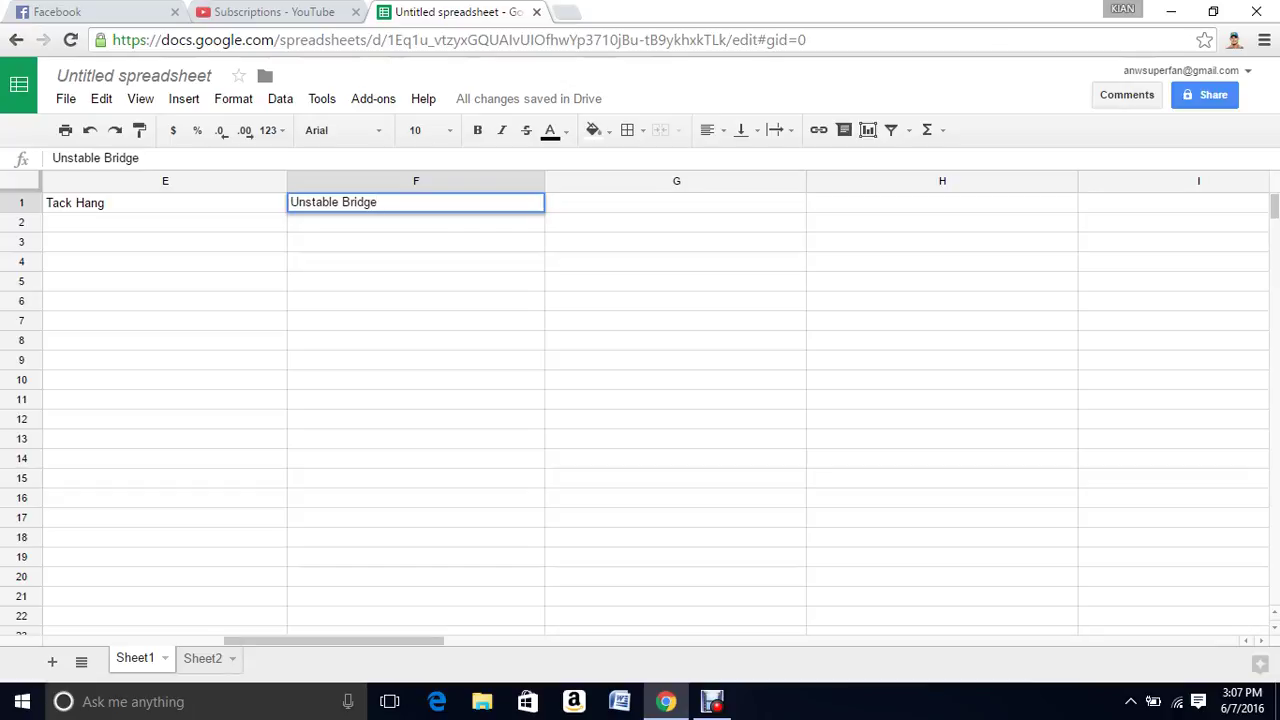
{"action": "key", "text": "Tab"}
{"action": "type", "text": "So"}
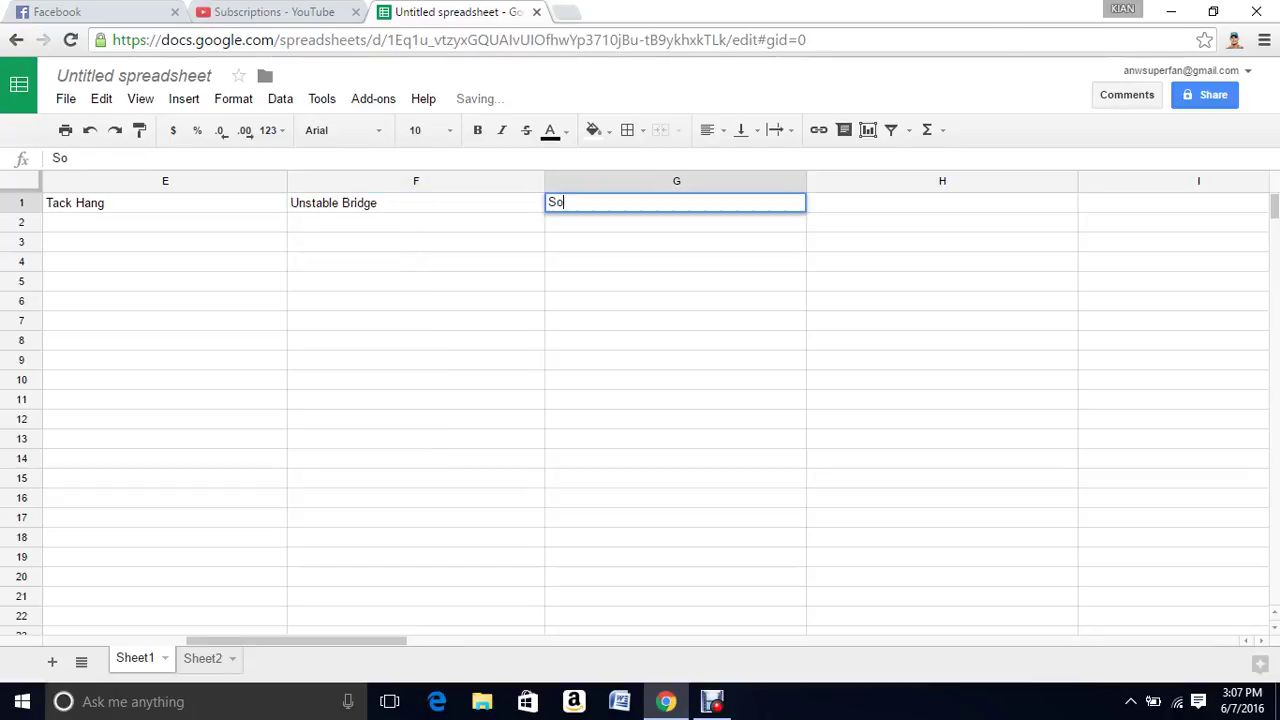
{"action": "type", "text": "nic Cu"}
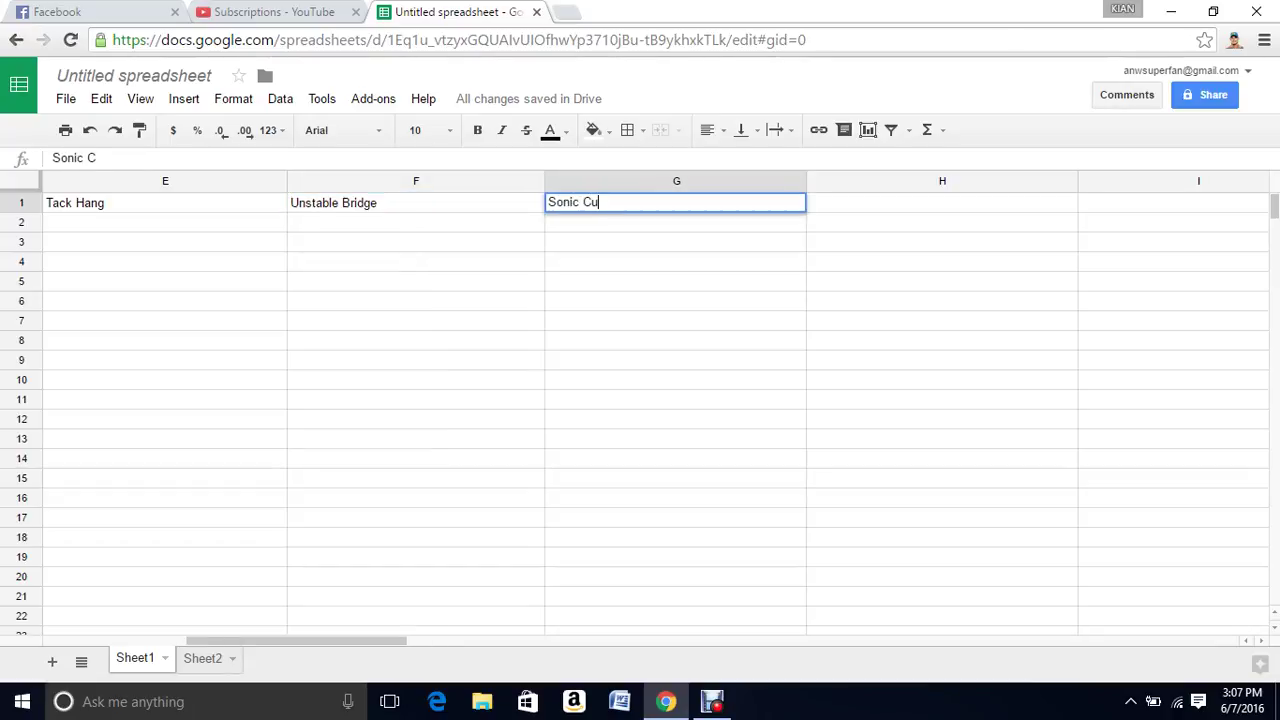
{"action": "type", "text": "rve"}
{"action": "key", "text": "Tab"}
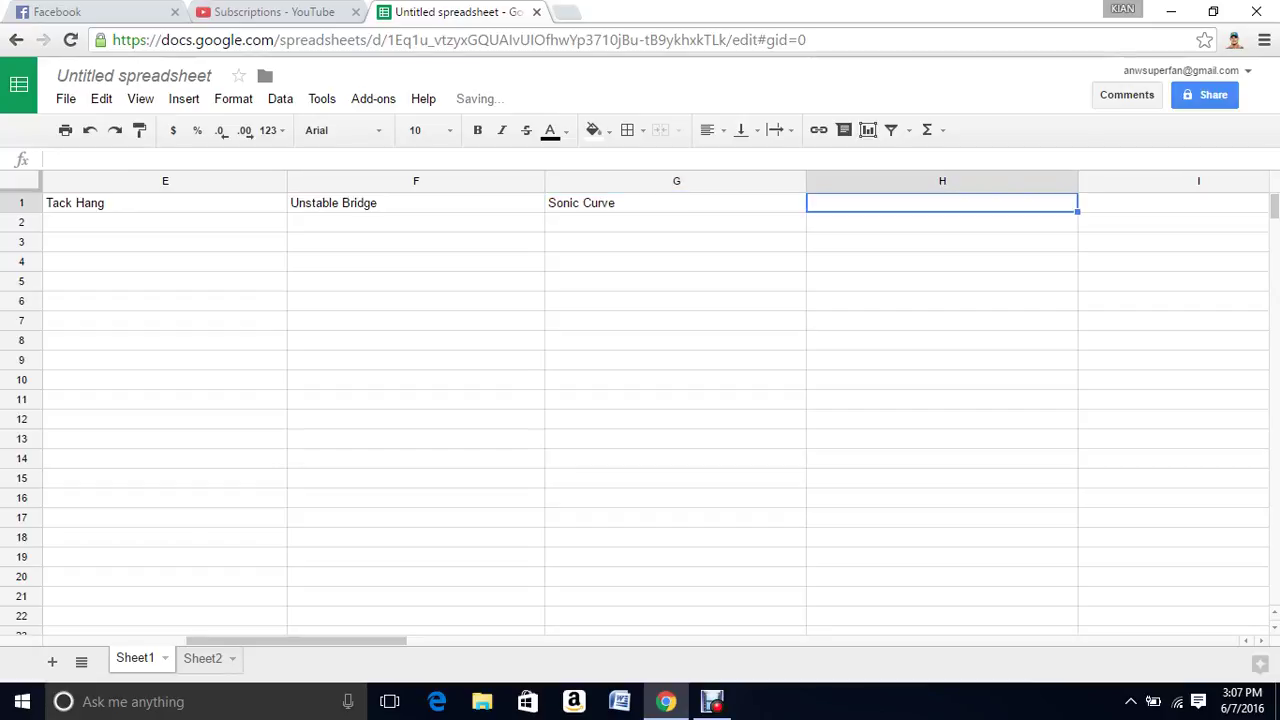
Step: Delete the misplaced Domino Hill entry and retype Domino Hill in H1
{"action": "type", "text": "Domi"}
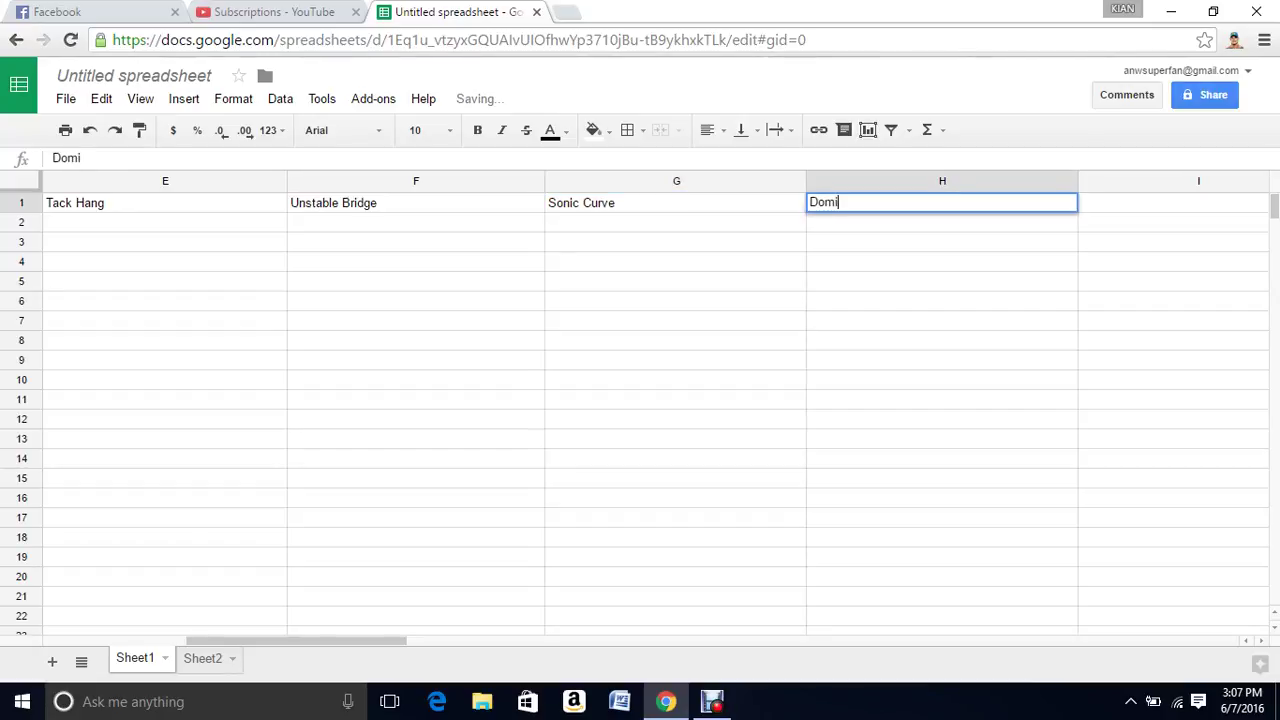
{"action": "type", "text": "no Hi"}
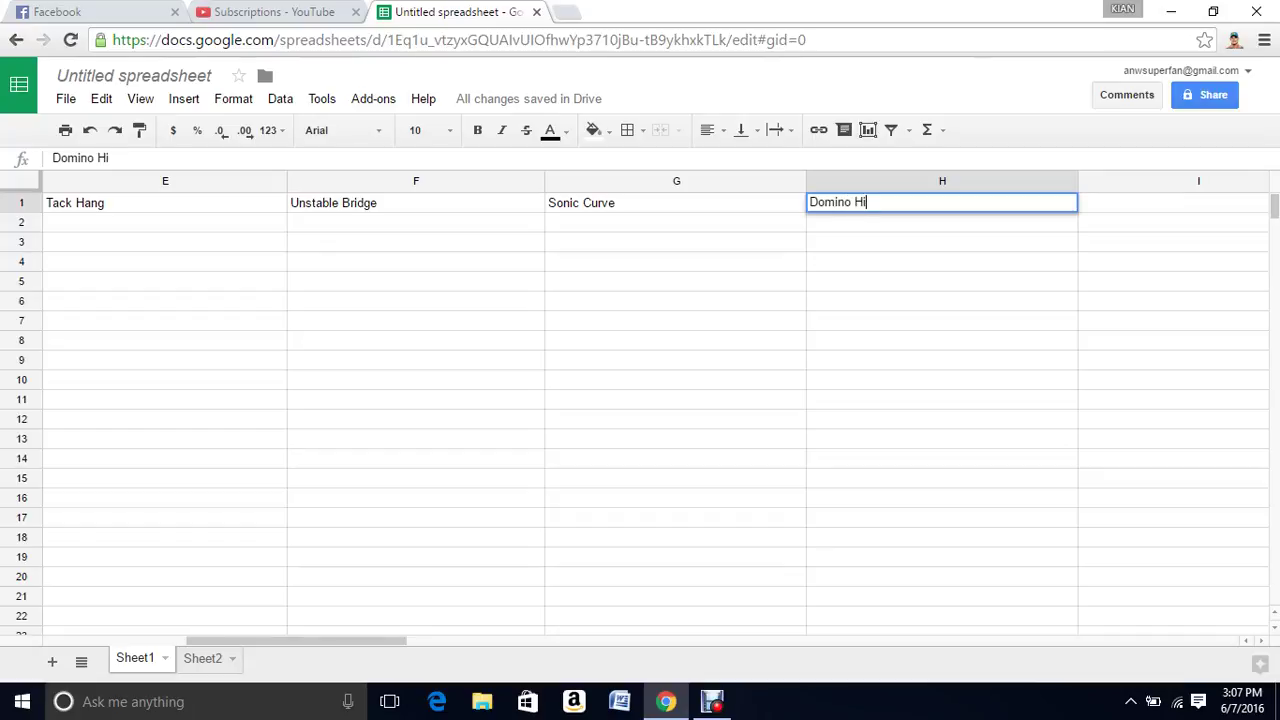
{"action": "type", "text": "ll"}
{"action": "scroll", "coordinate": [640, 400], "scroll_direction": "right", "scroll_amount": 2}
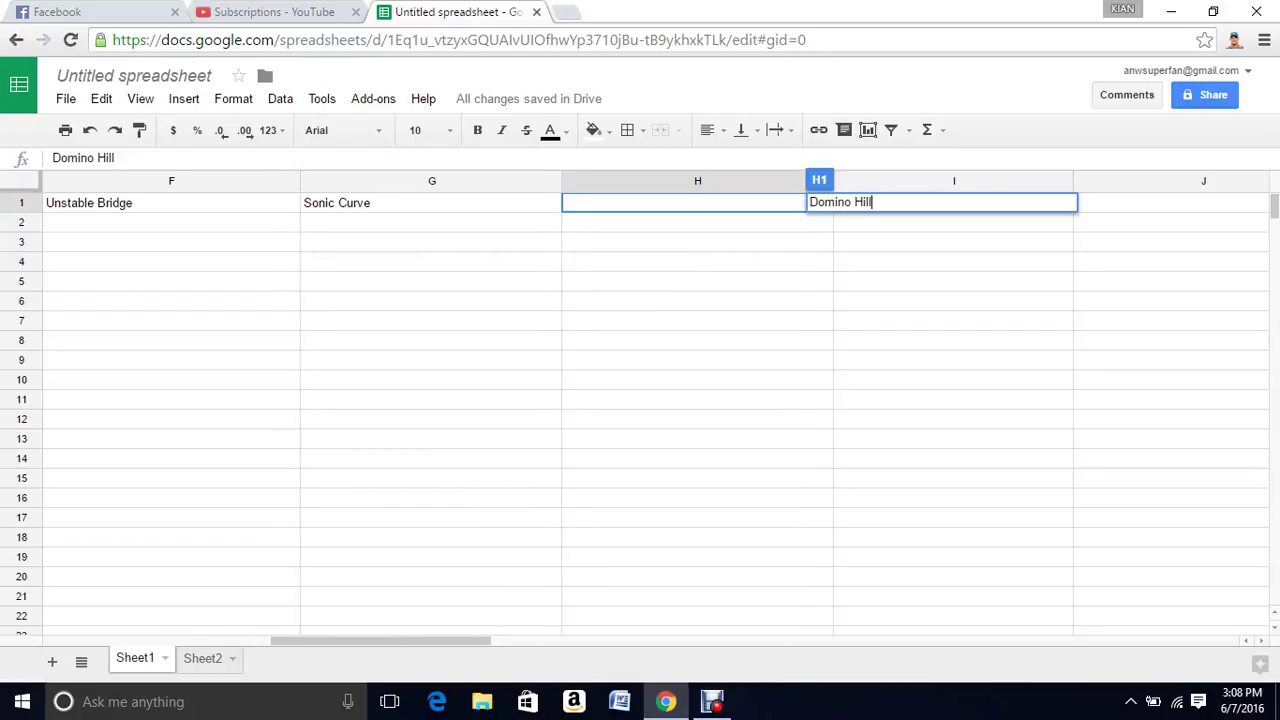
{"action": "scroll", "coordinate": [640, 400], "scroll_direction": "right", "scroll_amount": 2}
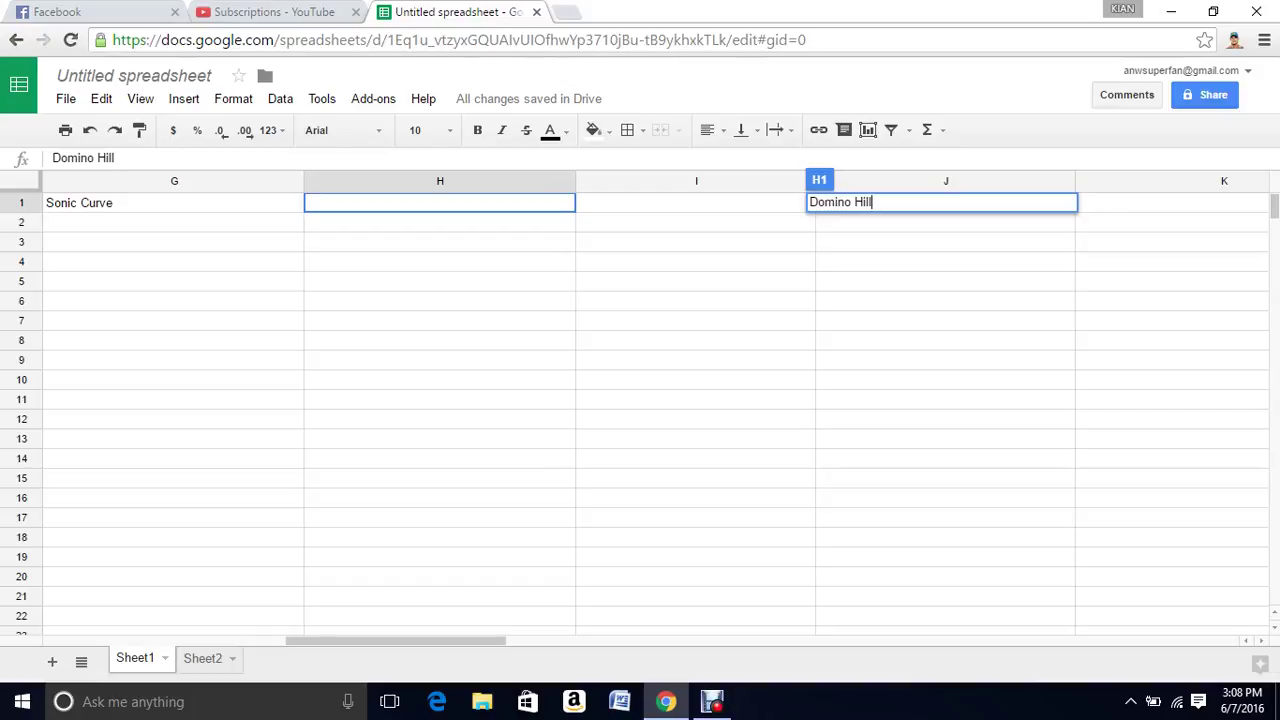
{"action": "key", "text": "shift+Home"}
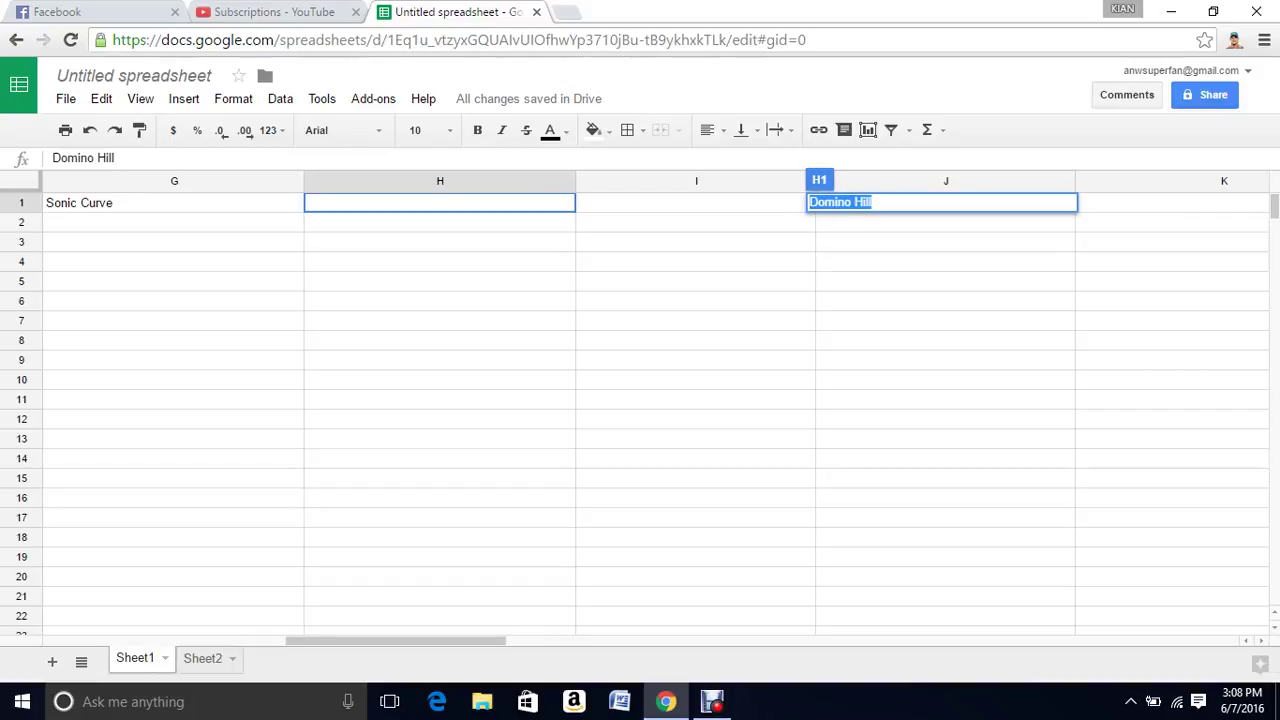
{"action": "key", "text": "BackSpace"}
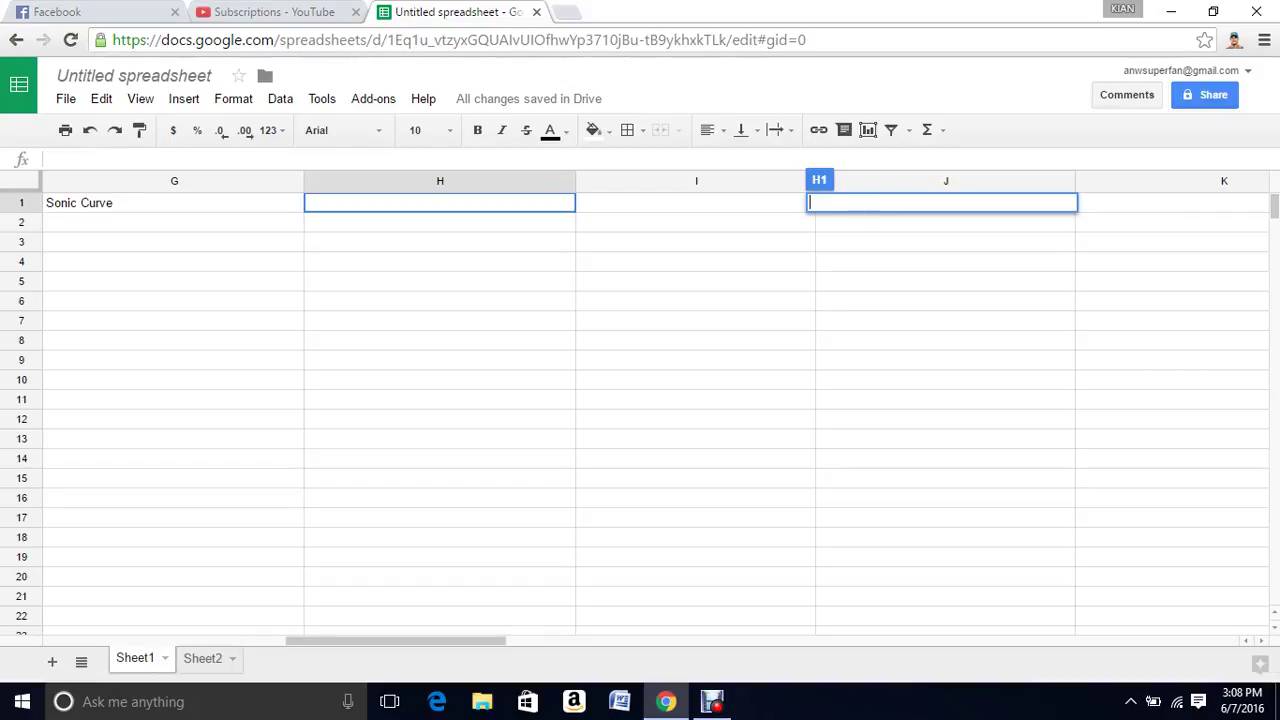
{"action": "key", "text": "Escape"}
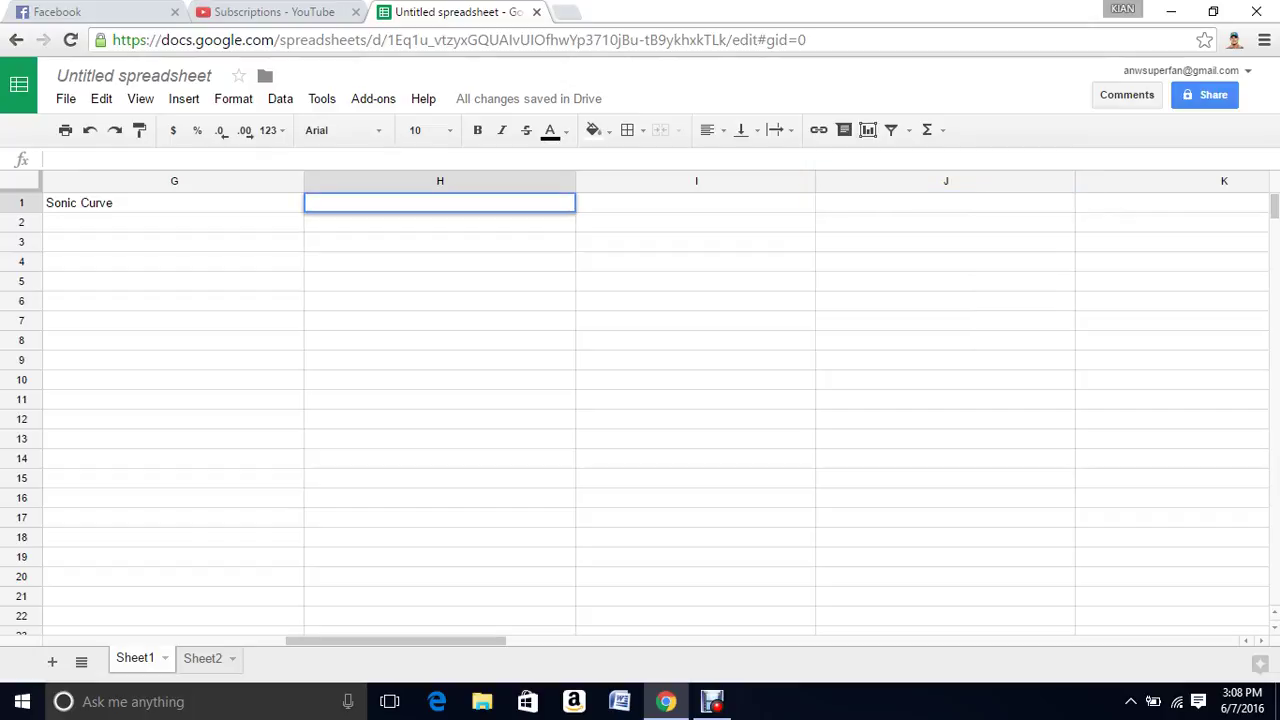
{"action": "key", "text": "Return"}
{"action": "type", "text": "Do"}
{"action": "type", "text": "mino"}
{"action": "type", "text": " Hill"}
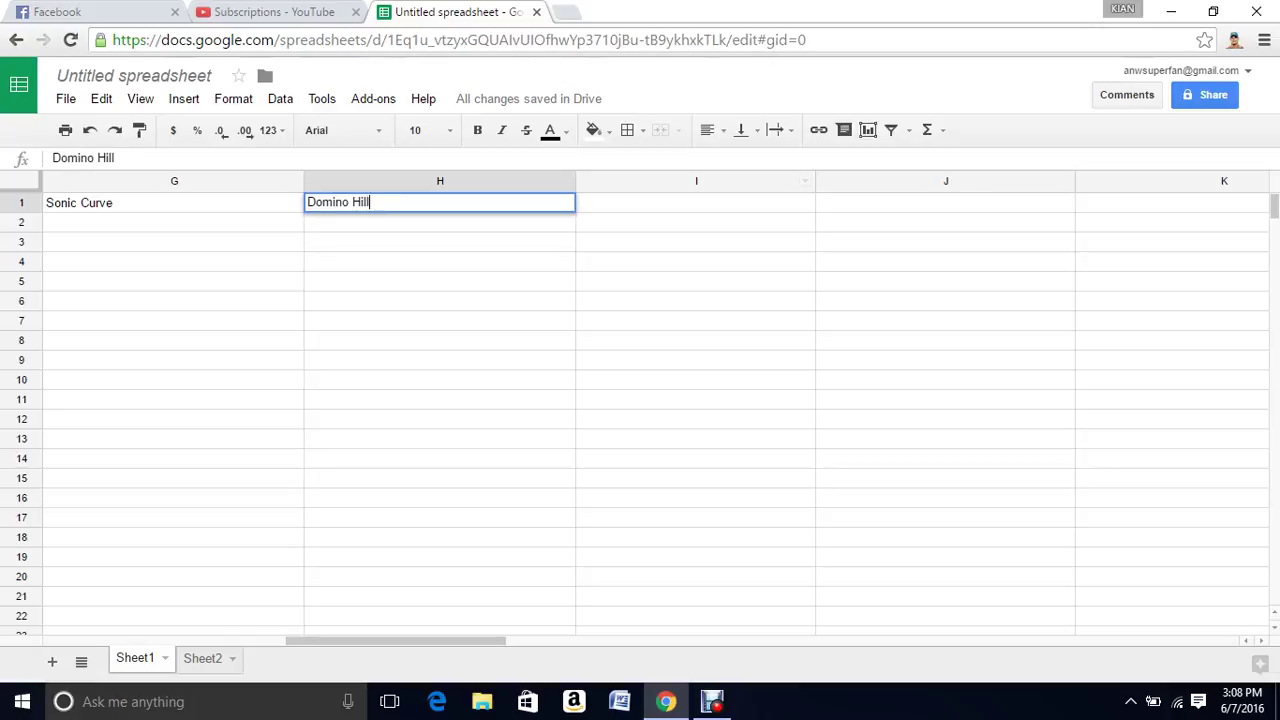
{"action": "key", "text": "Tab"}
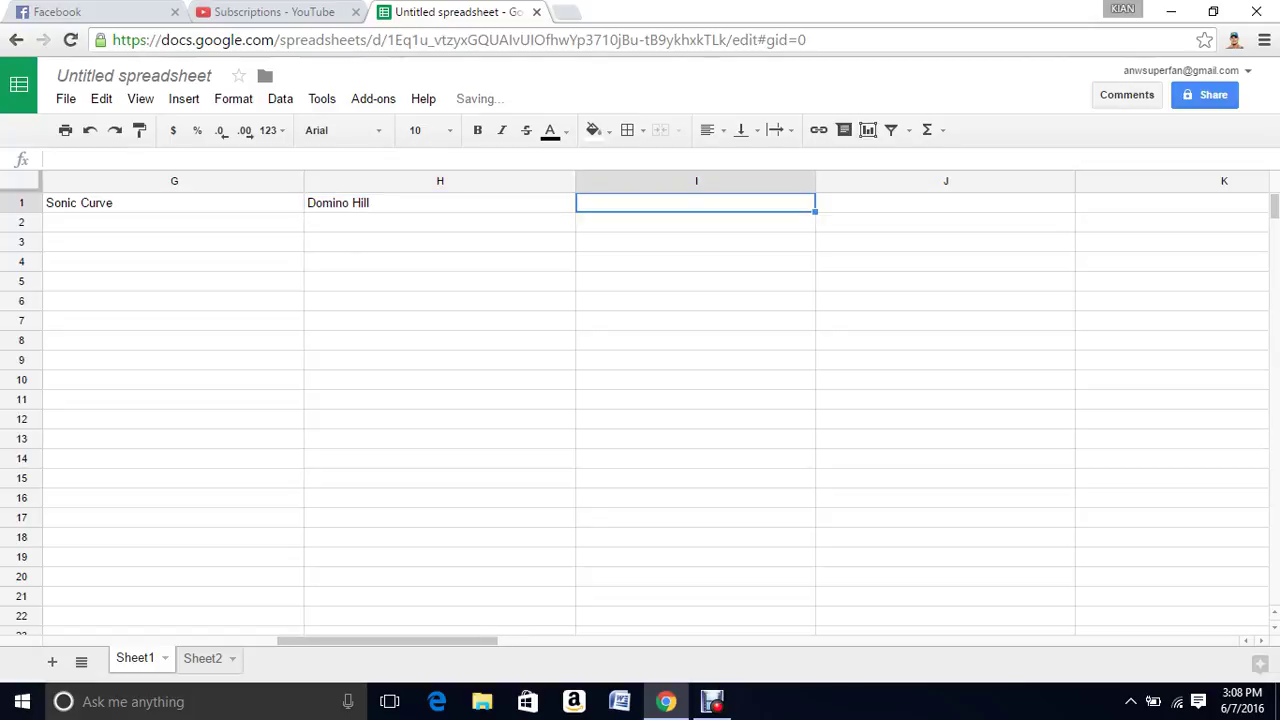
Step: Fill I1, J1 and K1 with Half Pipe Attack, Warped Wall and Spring Swing
{"action": "type", "text": "Half "}
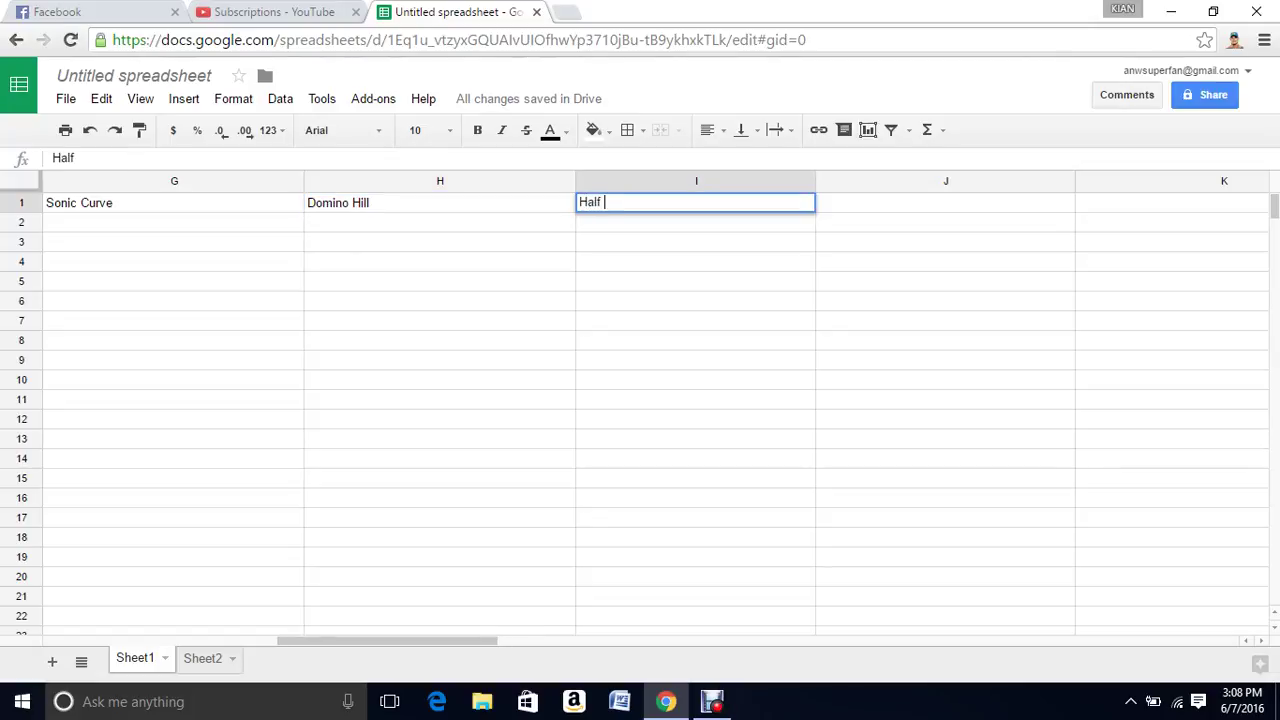
{"action": "type", "text": "Pipe "}
{"action": "type", "text": "At"}
{"action": "type", "text": "tack"}
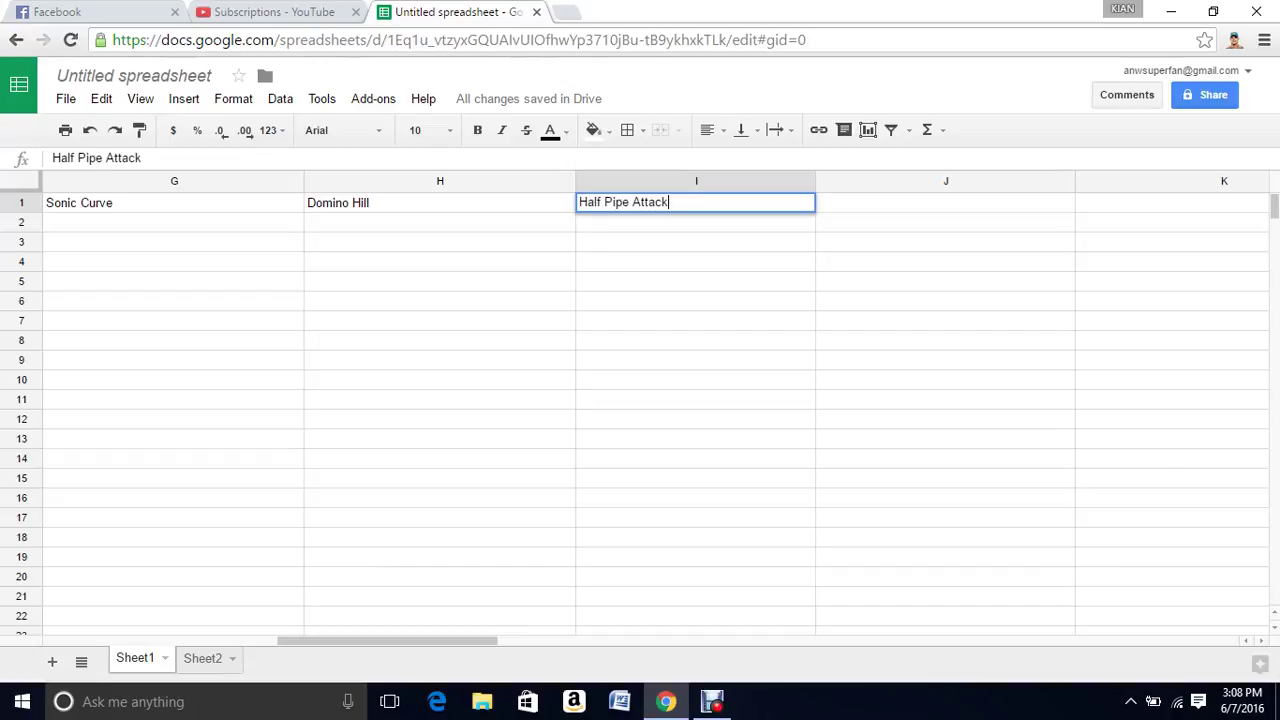
{"action": "key", "text": "Tab"}
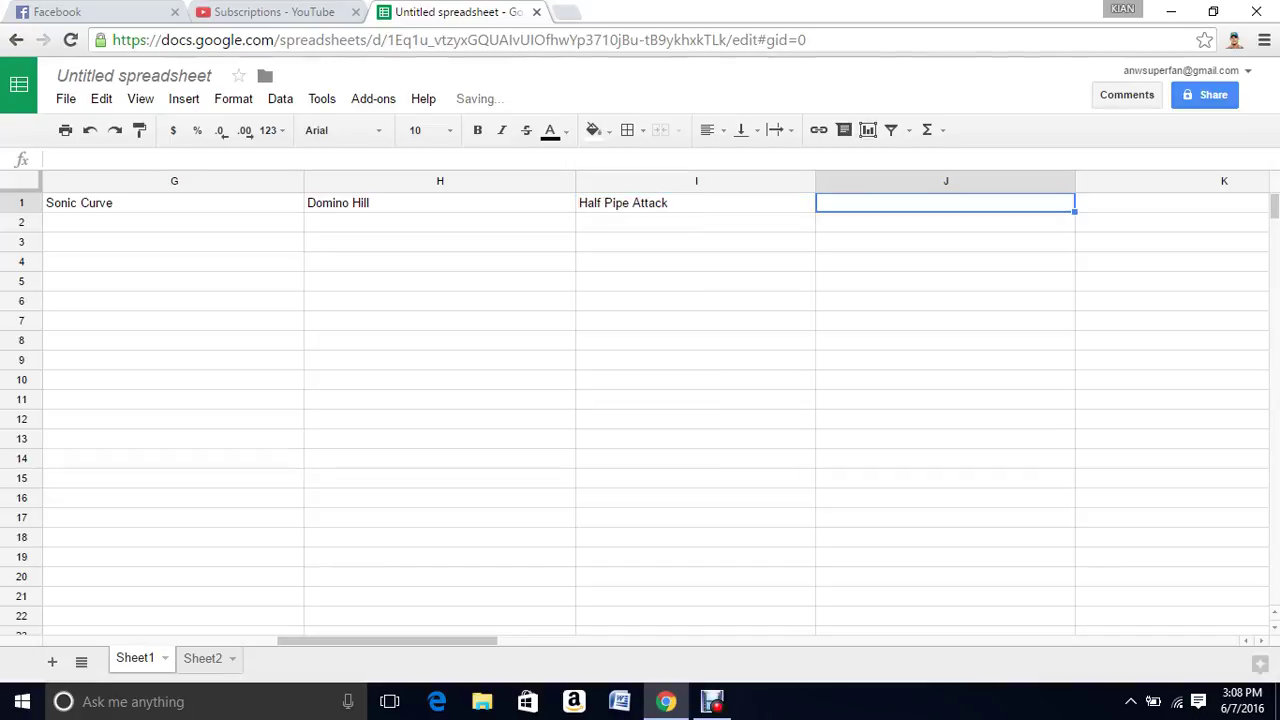
{"action": "type", "text": "Warp"}
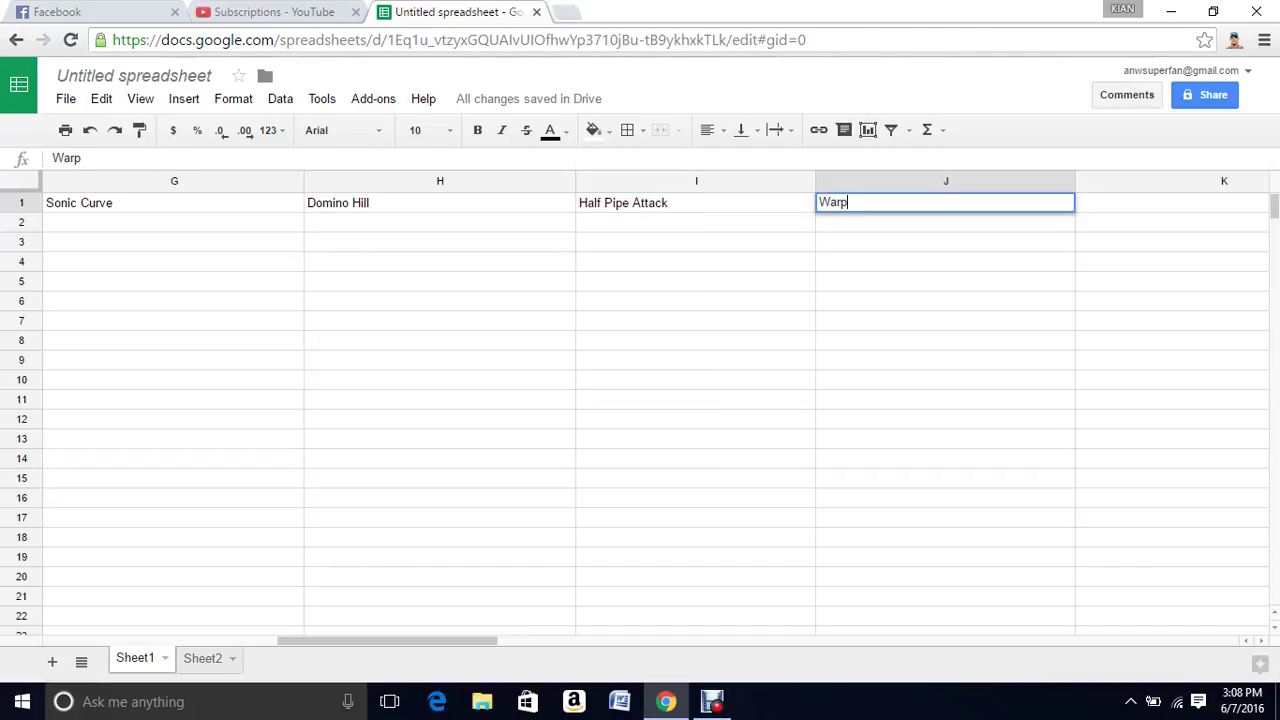
{"action": "type", "text": "ed W"}
{"action": "type", "text": "all"}
{"action": "scroll", "coordinate": [640, 400], "scroll_direction": "right", "scroll_amount": 3}
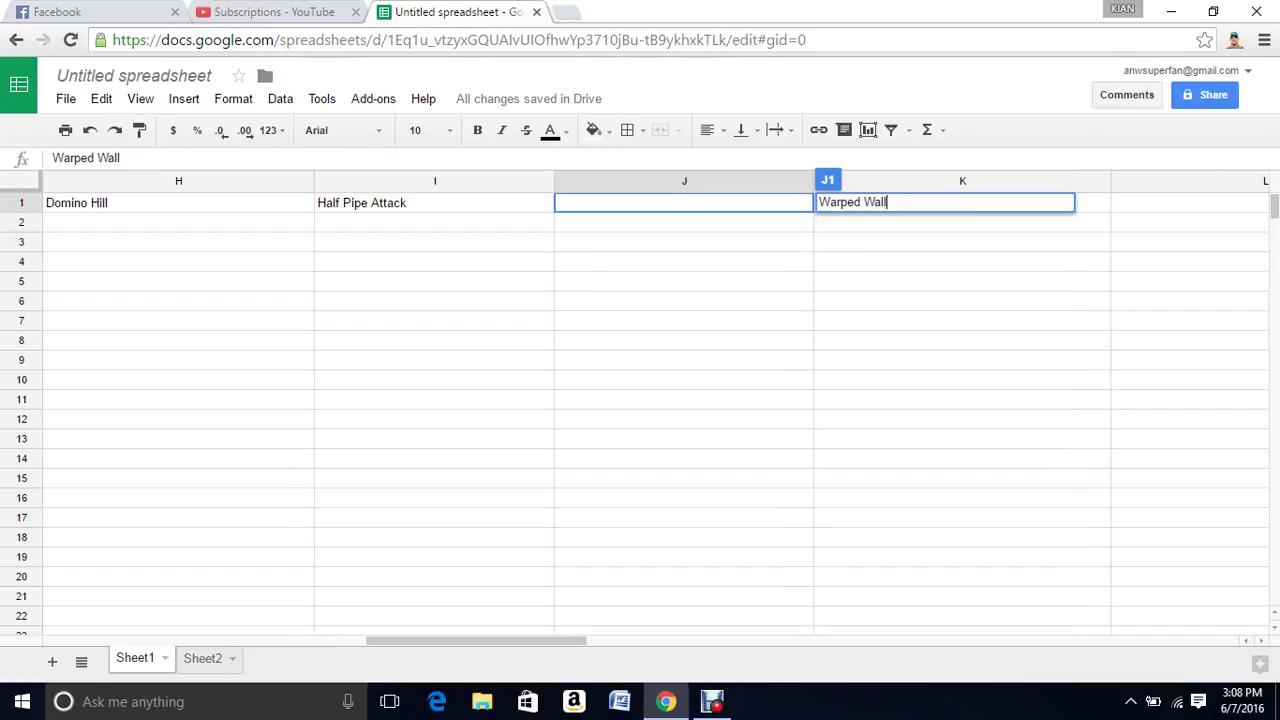
{"action": "left_click", "coordinate": [684, 202]}
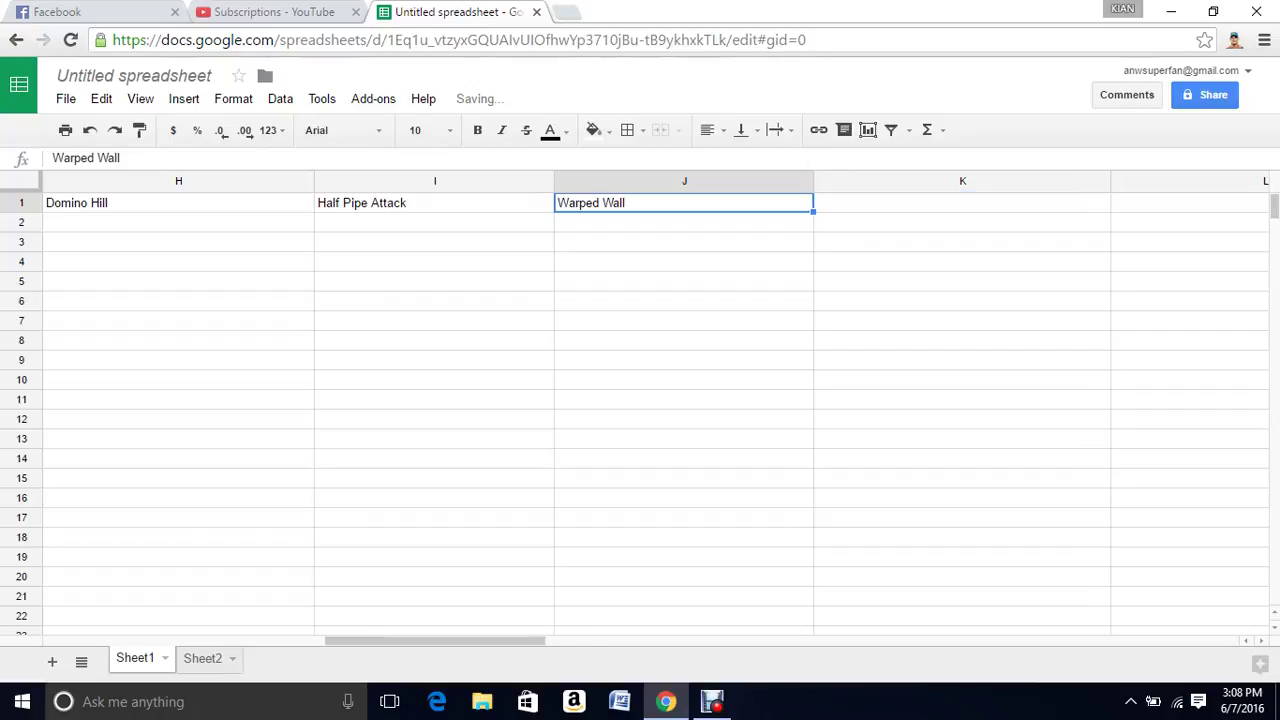
{"action": "left_click", "coordinate": [962, 202]}
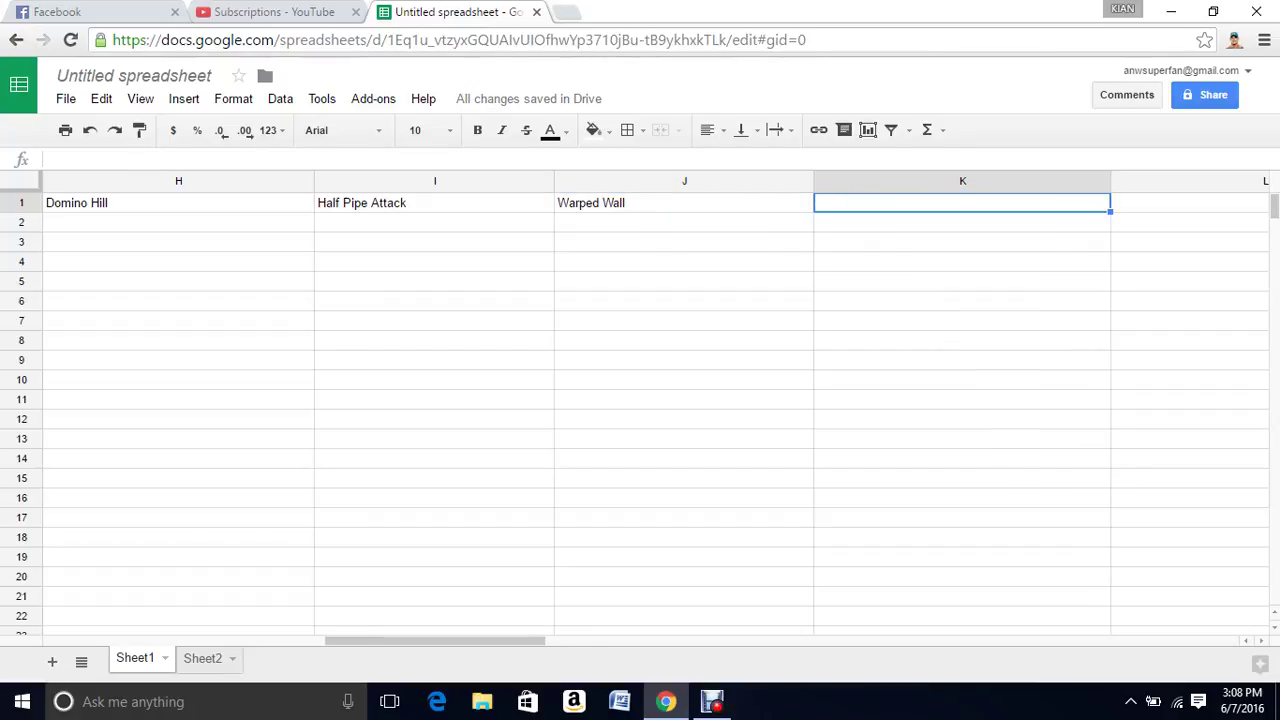
{"action": "type", "text": "Spri"}
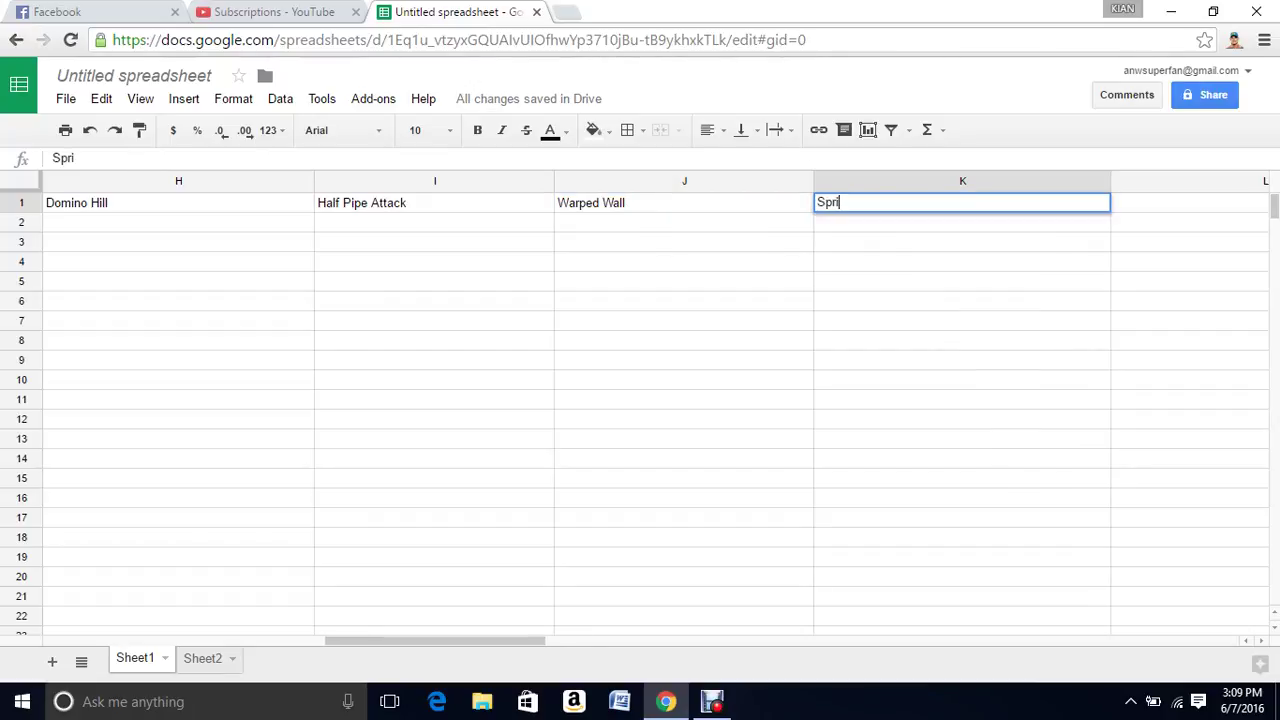
{"action": "type", "text": "ng "}
{"action": "type", "text": "Swin"}
{"action": "type", "text": "g"}
{"action": "key", "text": "Return"}
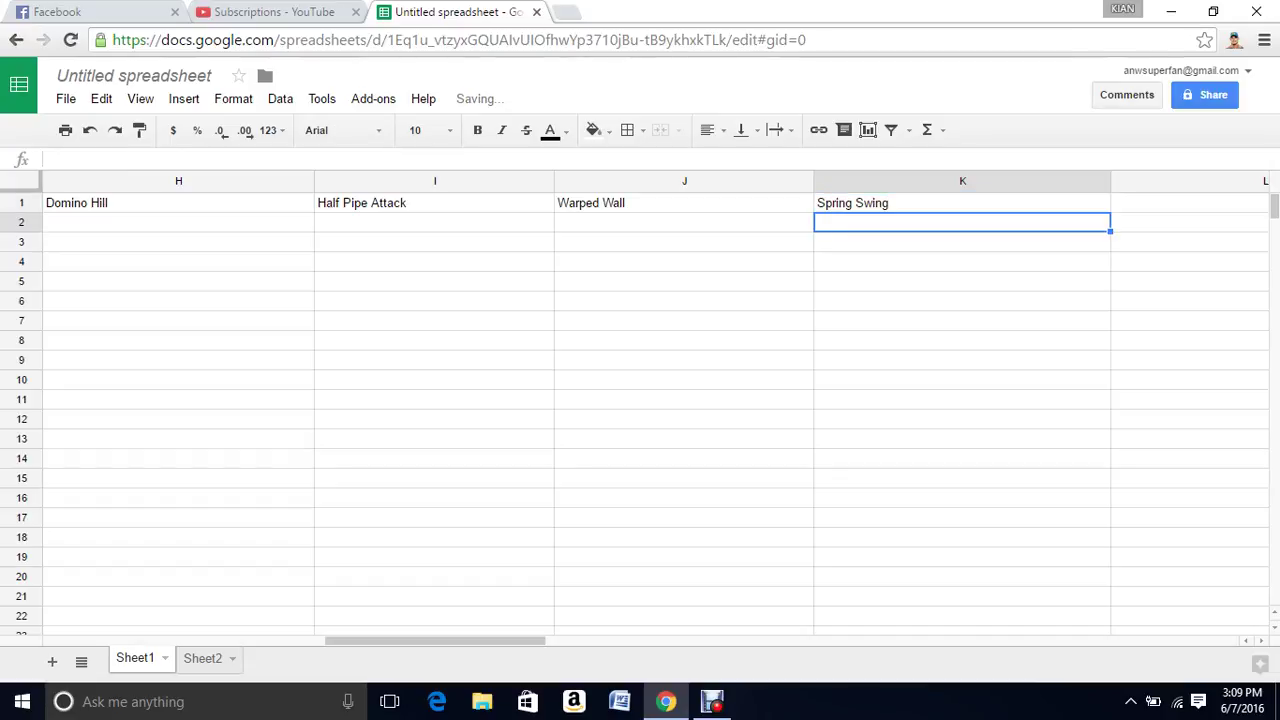
{"action": "scroll", "coordinate": [640, 400], "scroll_direction": "left", "scroll_amount": 2}
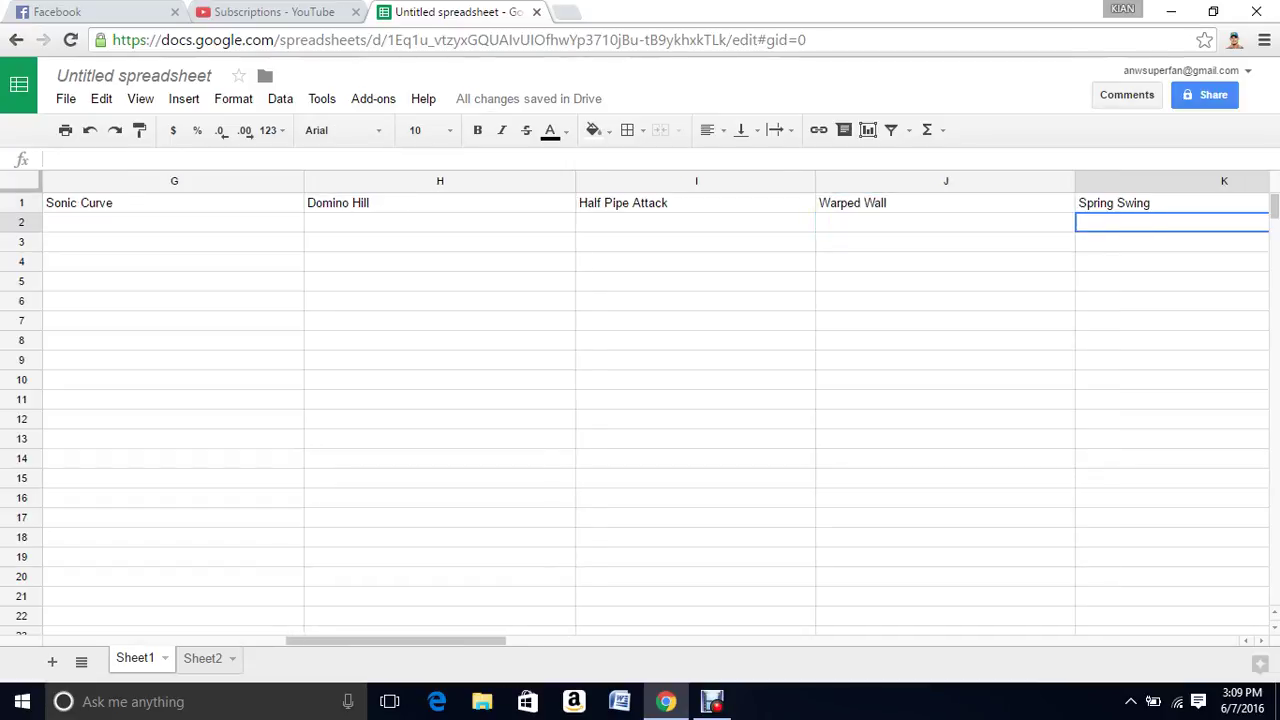
{"action": "scroll", "coordinate": [640, 400], "scroll_direction": "left", "scroll_amount": 1}
{"action": "scroll", "coordinate": [640, 400], "scroll_direction": "left", "scroll_amount": 2}
{"action": "scroll", "coordinate": [640, 400], "scroll_direction": "left", "scroll_amount": 3}
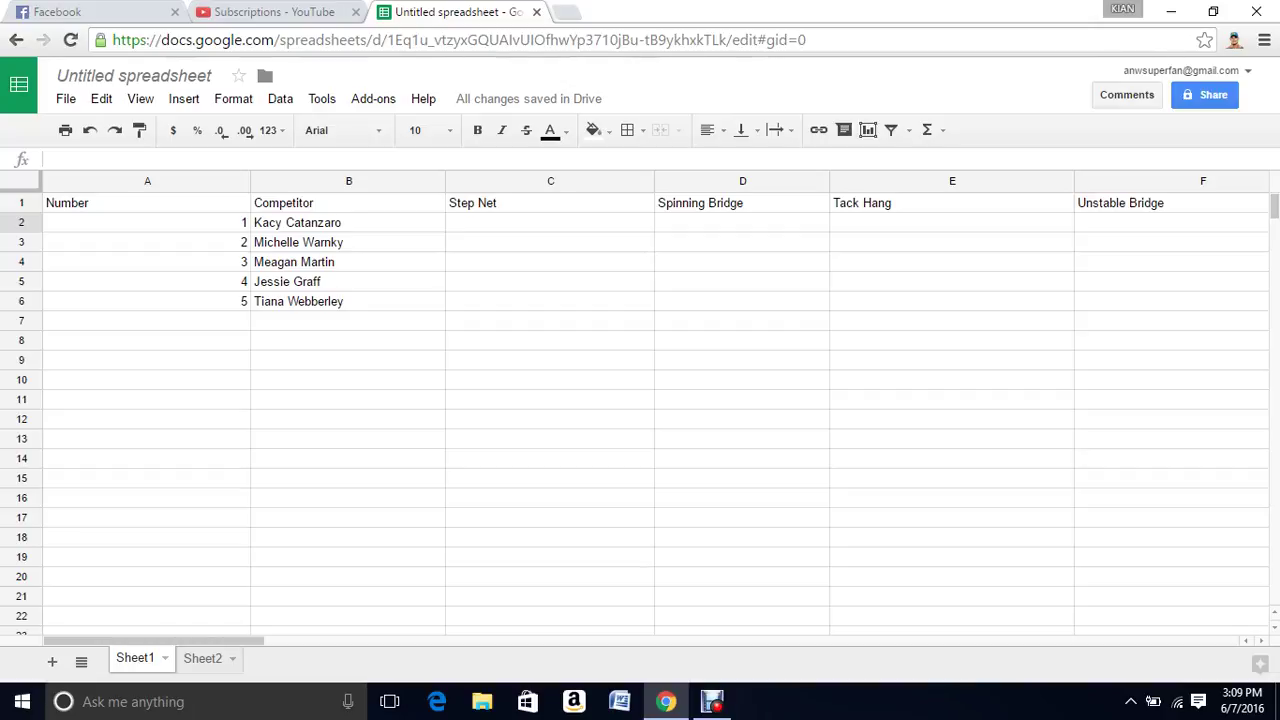
{"action": "left_click", "coordinate": [550, 222]}
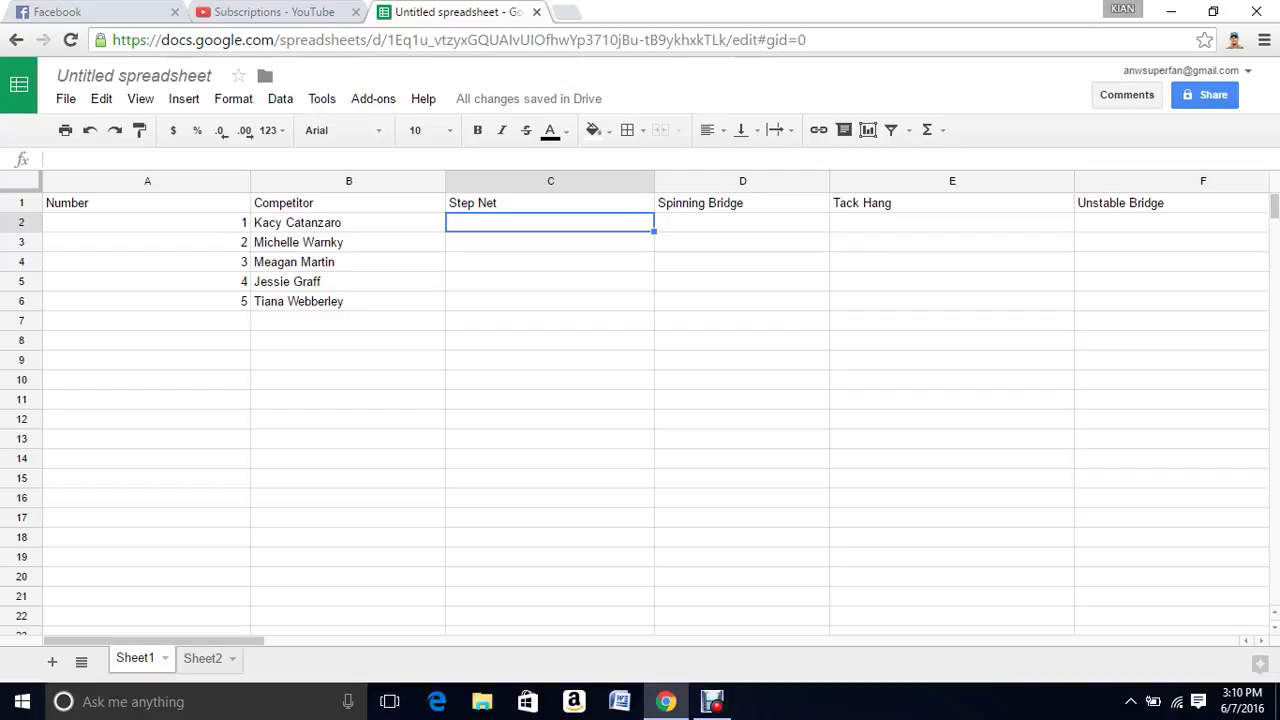
Step: Enter Clear in C2, D2 and E2, and Fail in F2
{"action": "type", "text": "Cl"}
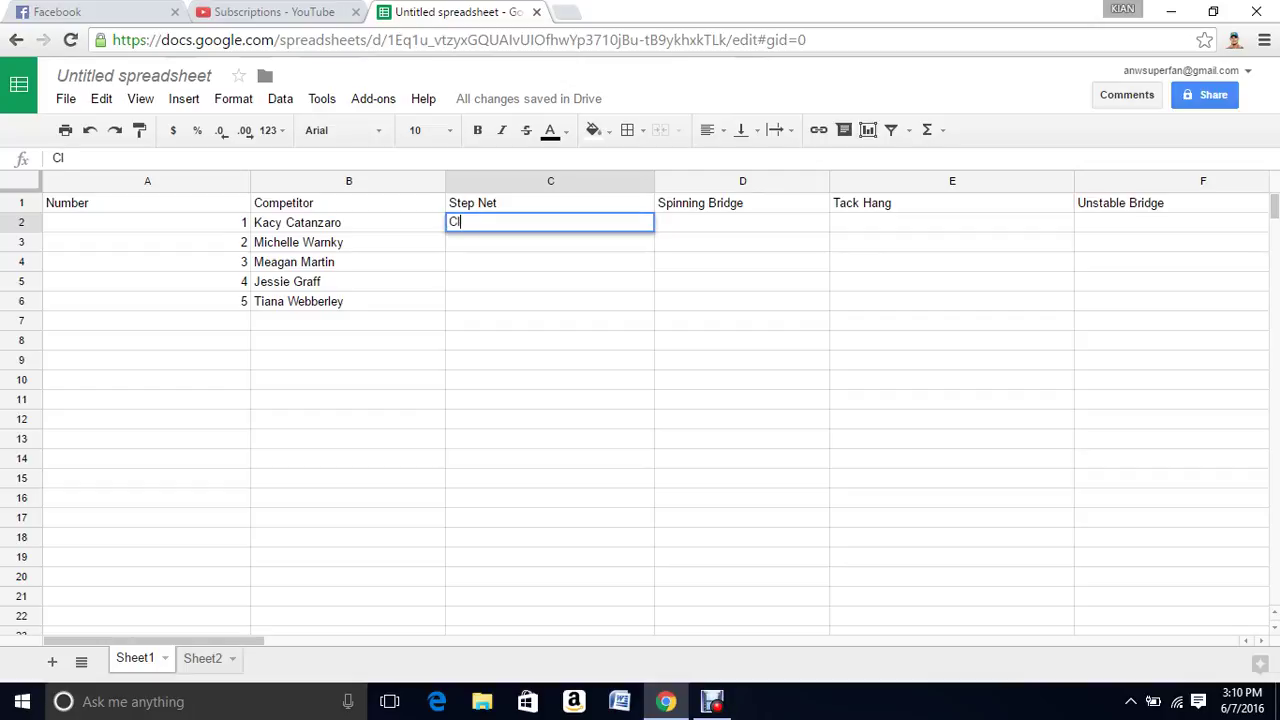
{"action": "type", "text": "ear"}
{"action": "key", "text": "Tab"}
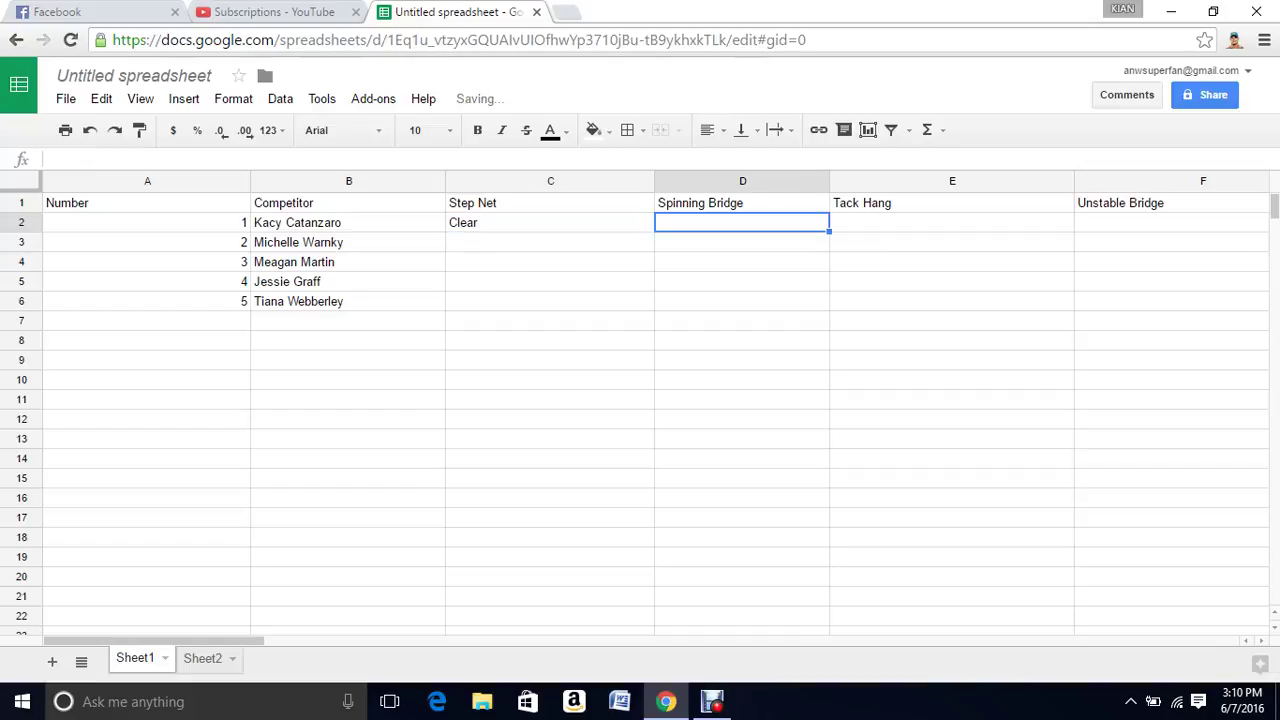
{"action": "type", "text": "Cl"}
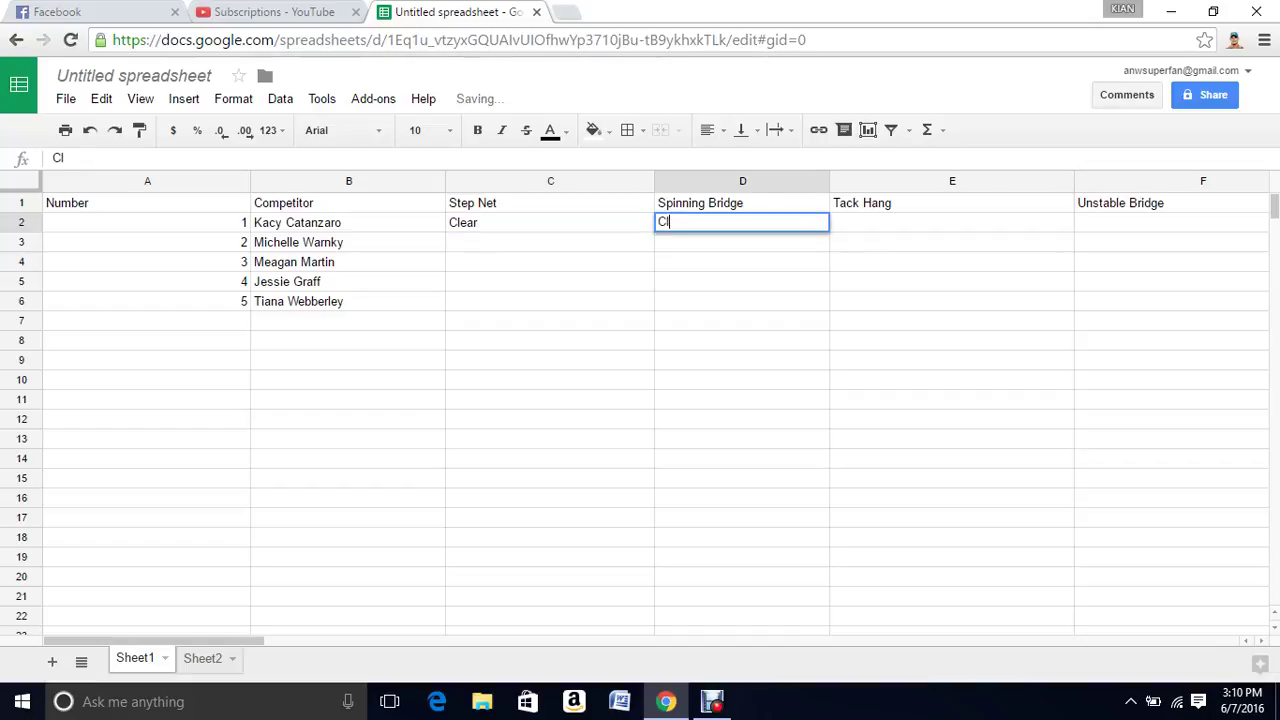
{"action": "type", "text": "ea"}
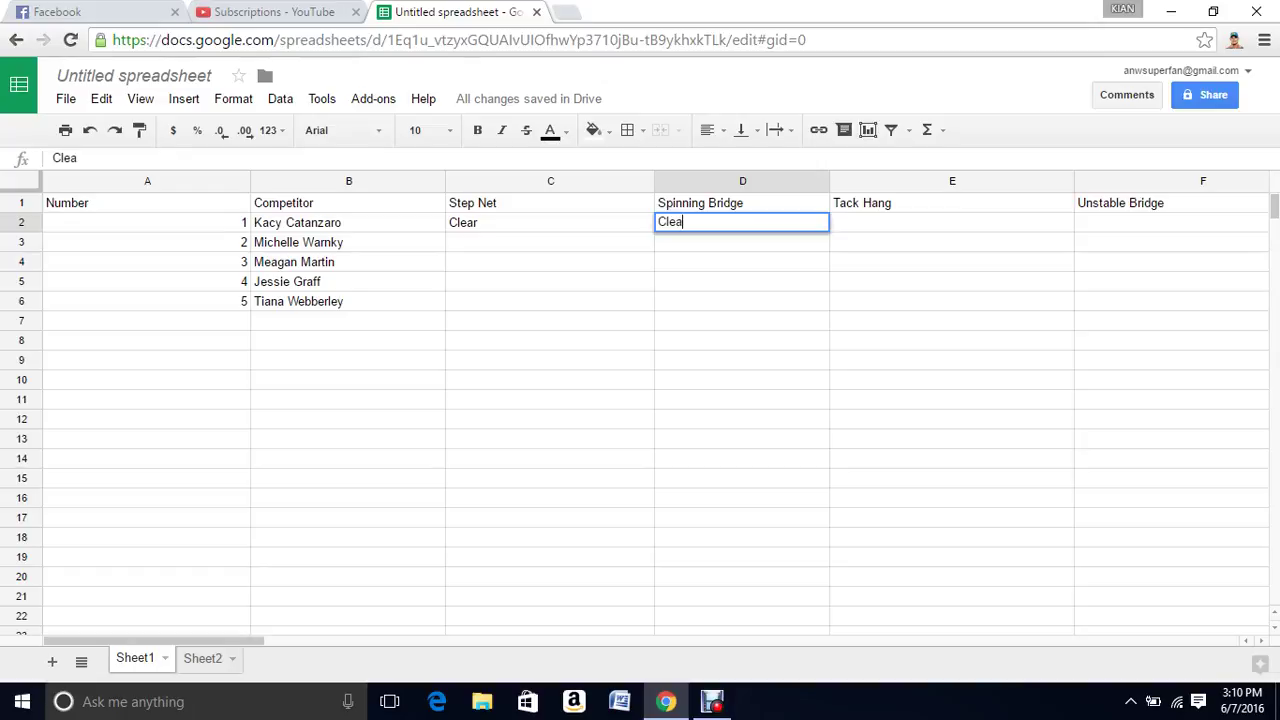
{"action": "type", "text": "r"}
{"action": "key", "text": "Tab"}
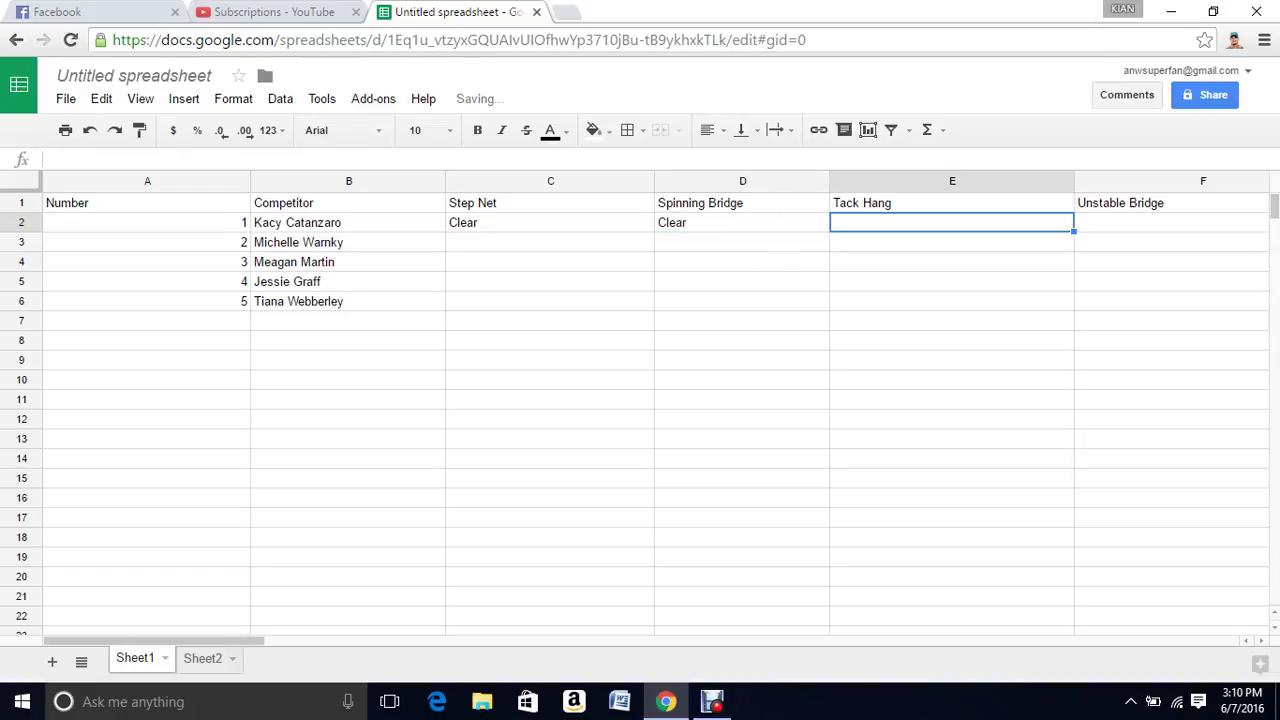
{"action": "type", "text": "Cl"}
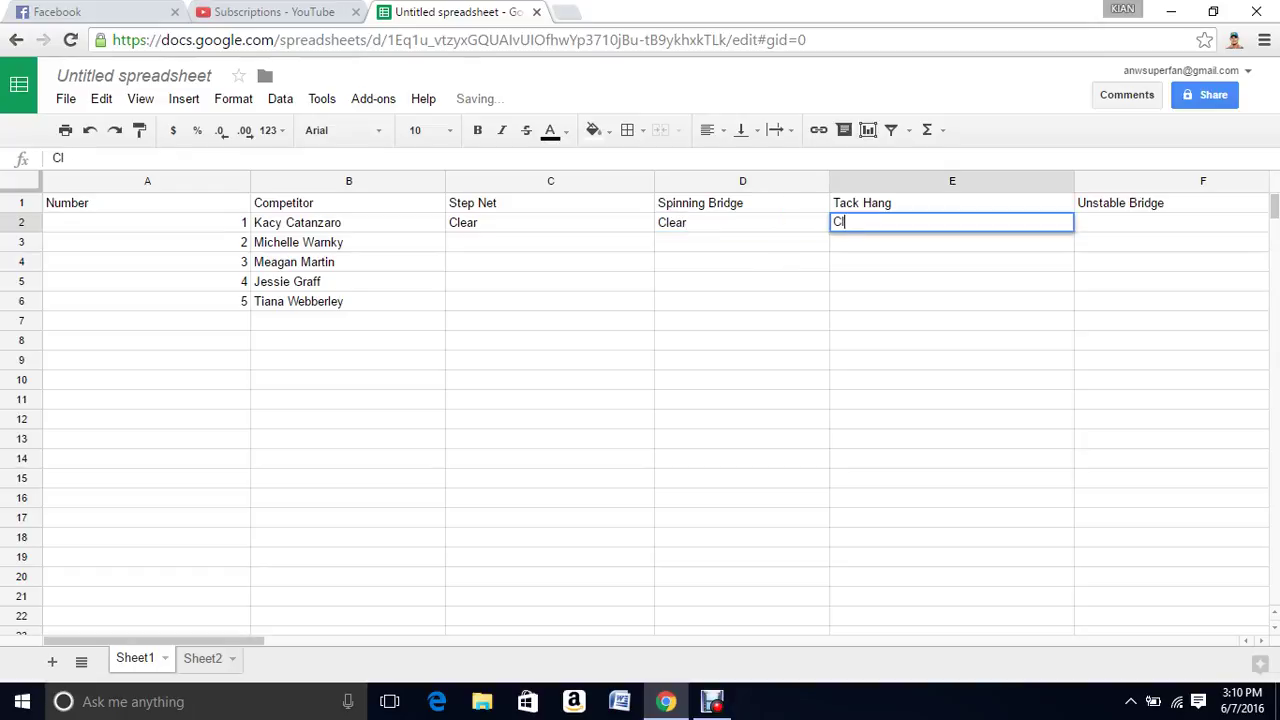
{"action": "type", "text": "ear"}
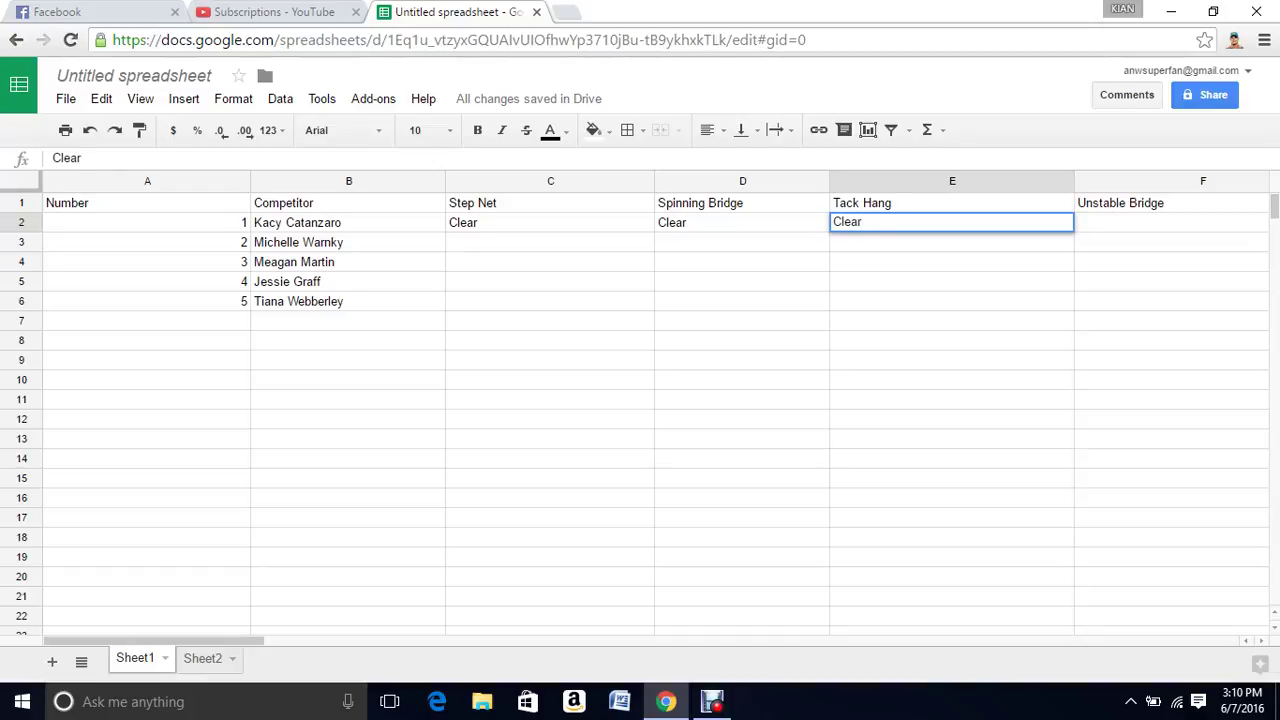
{"action": "left_click", "coordinate": [1170, 203]}
{"action": "left_click", "coordinate": [1170, 222]}
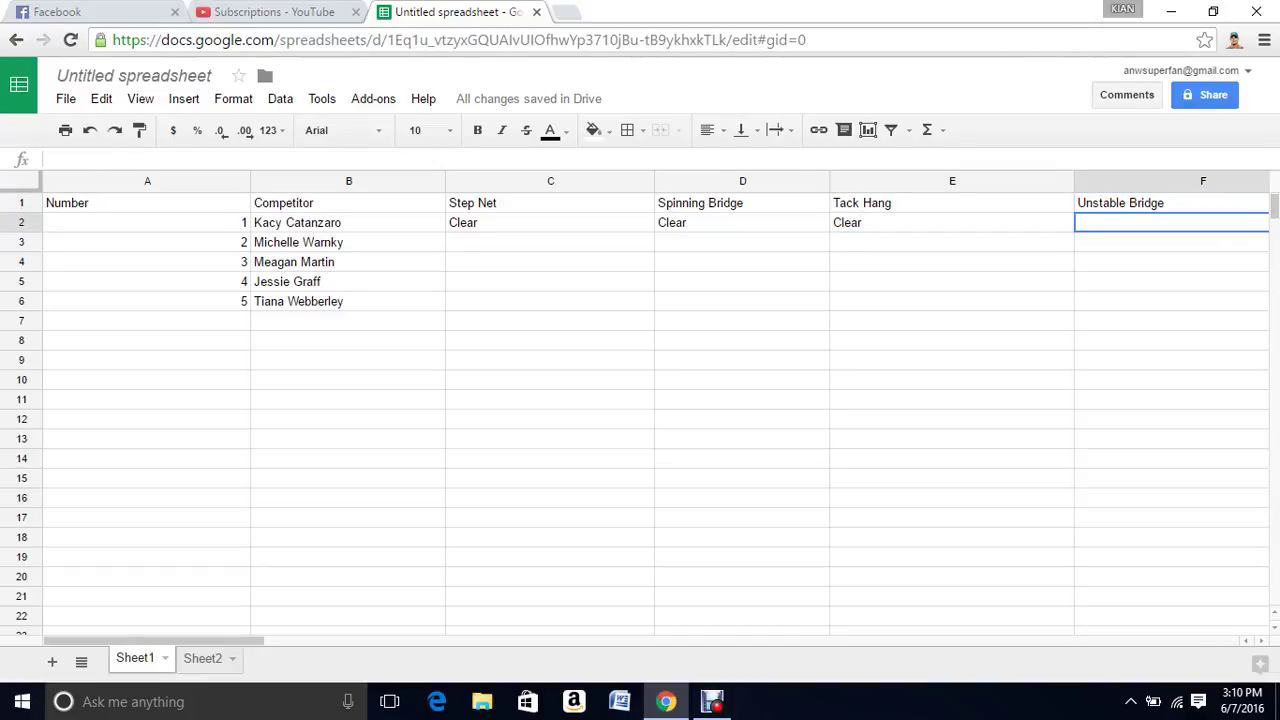
{"action": "type", "text": "Fail"}
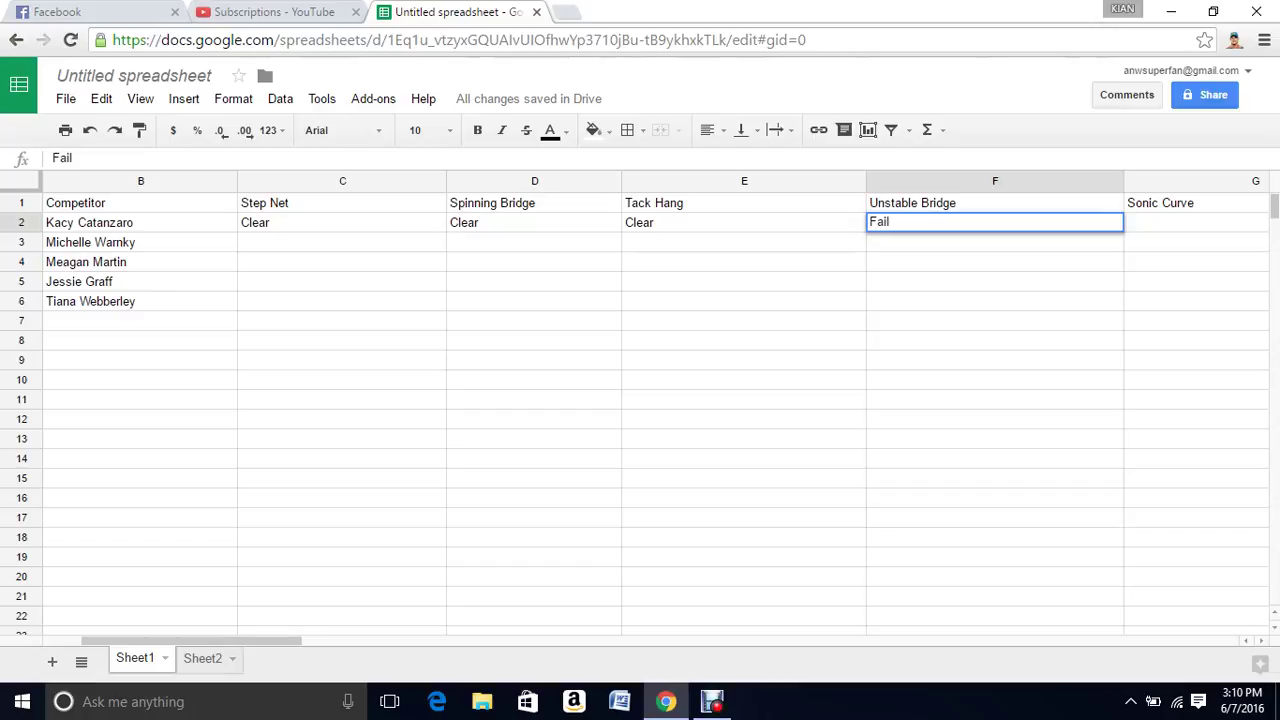
{"action": "key", "text": "Return"}
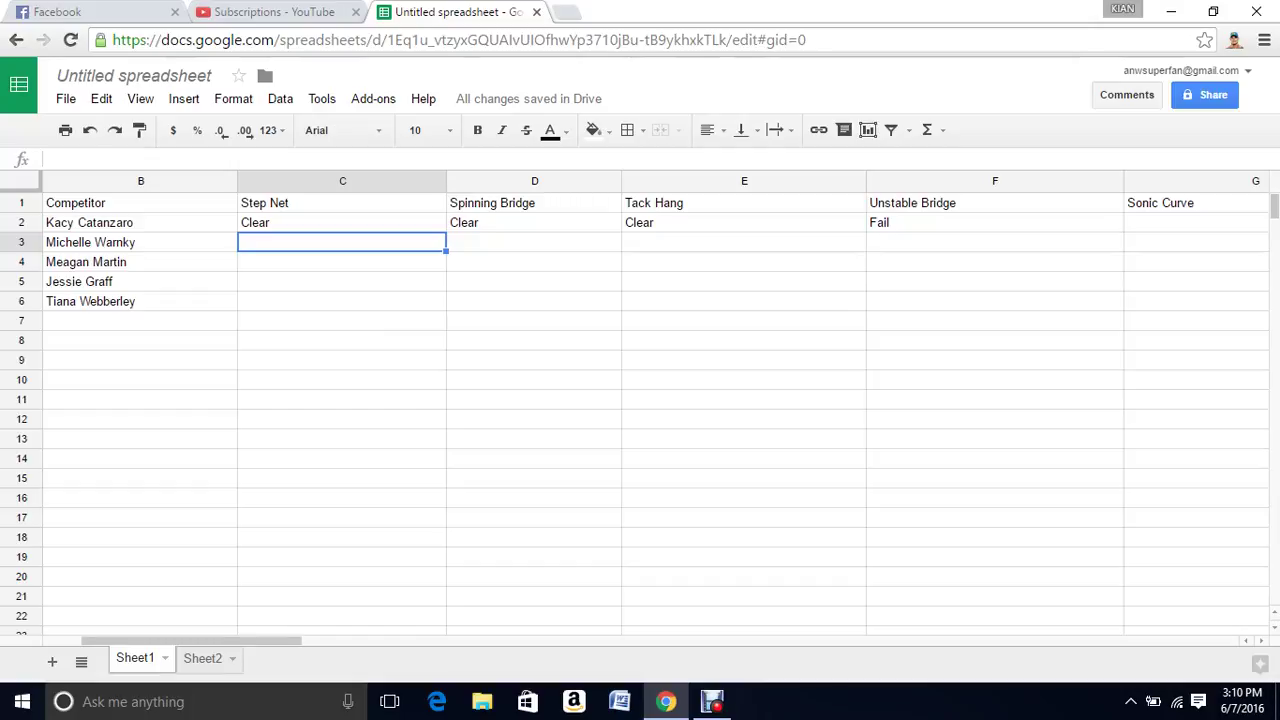
Step: Enter Clear in C3 through F3 for the second competitor
{"action": "type", "text": "C"}
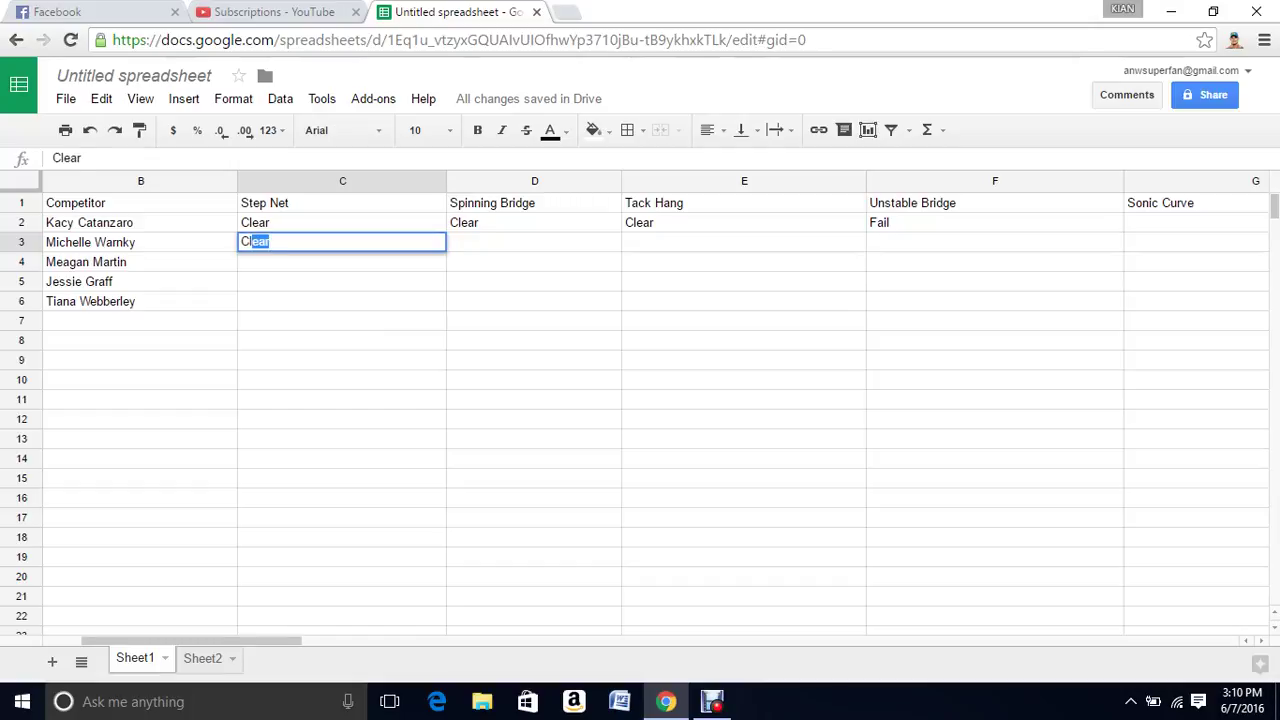
{"action": "type", "text": "lear"}
{"action": "left_click", "coordinate": [534, 242]}
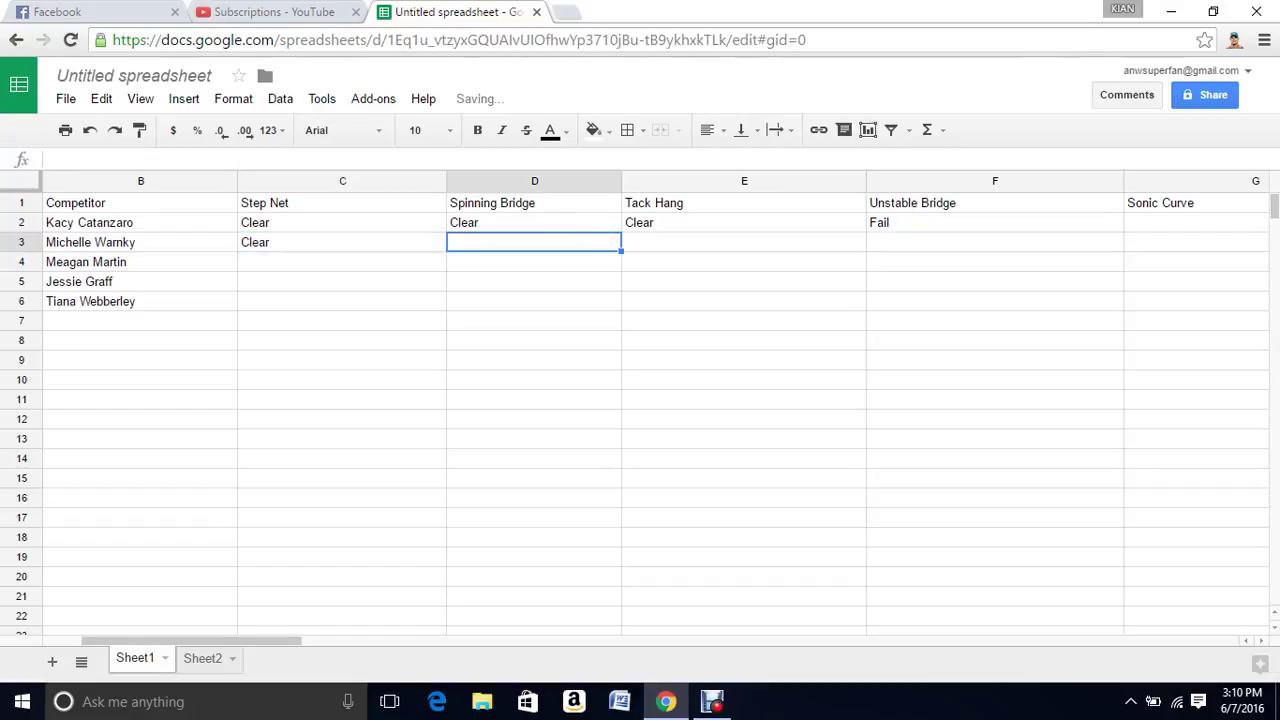
{"action": "type", "text": "Cle"}
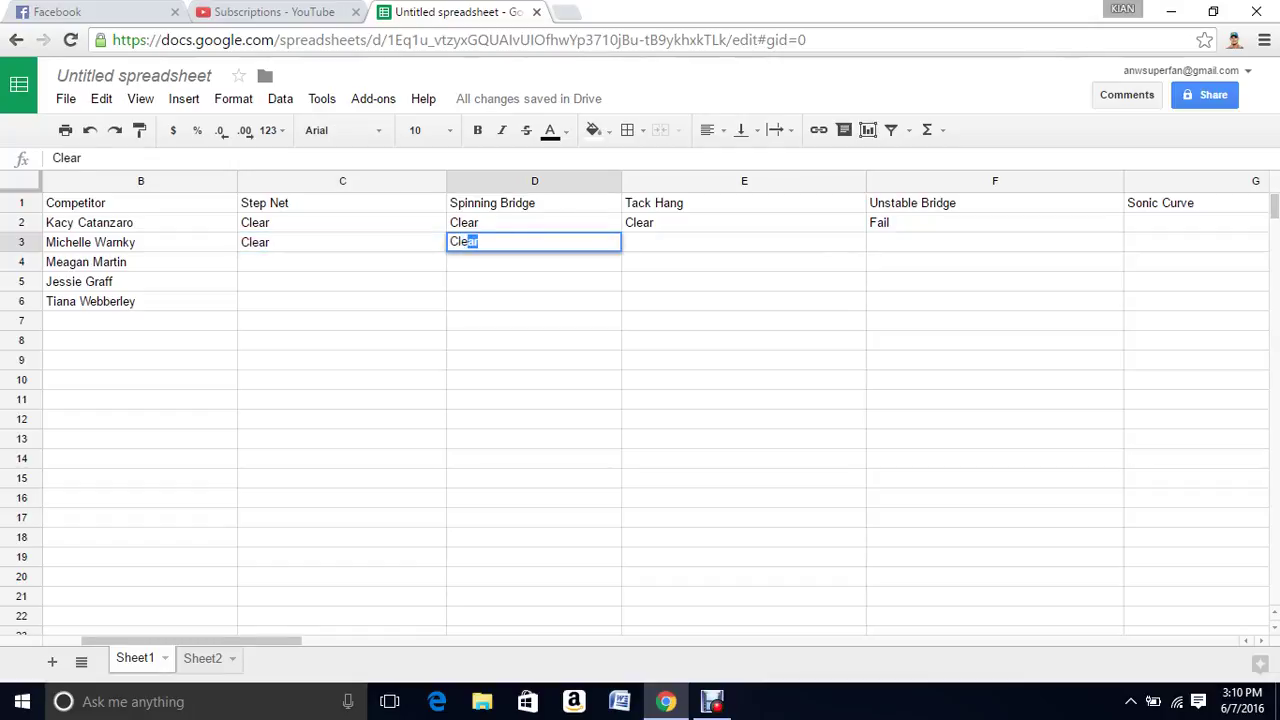
{"action": "type", "text": "ar"}
{"action": "key", "text": "Tab"}
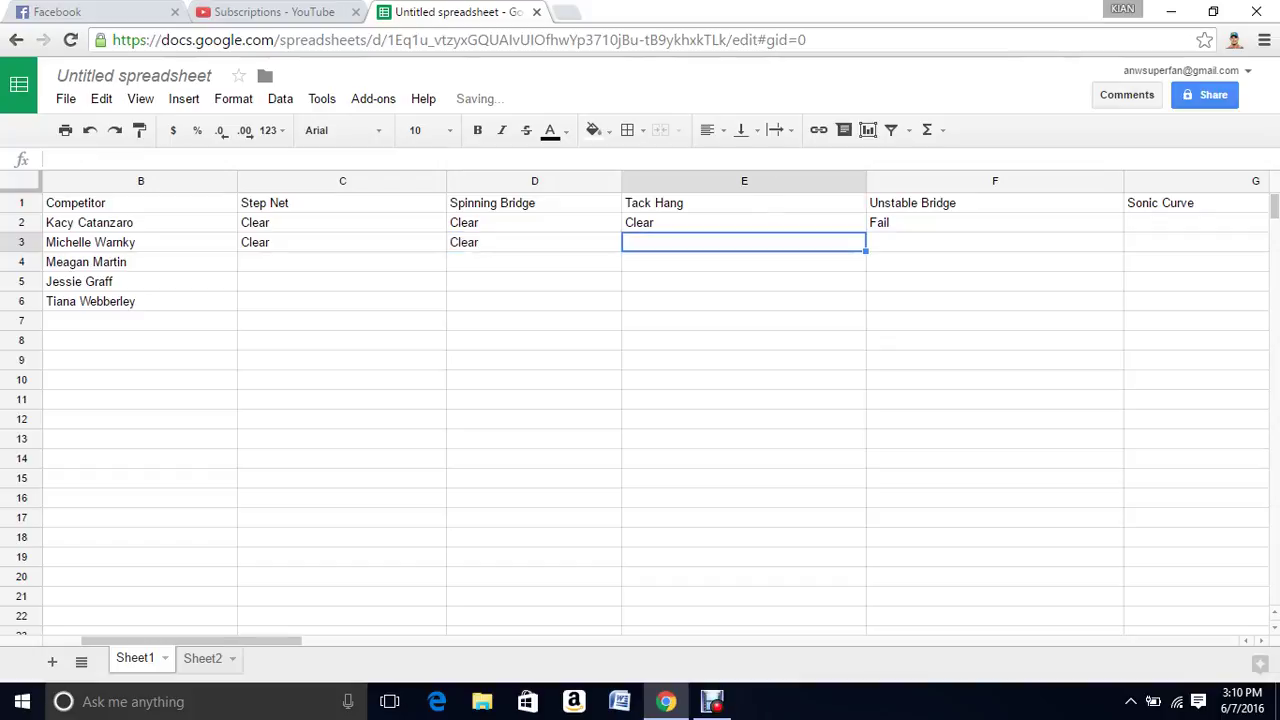
{"action": "type", "text": "Cle"}
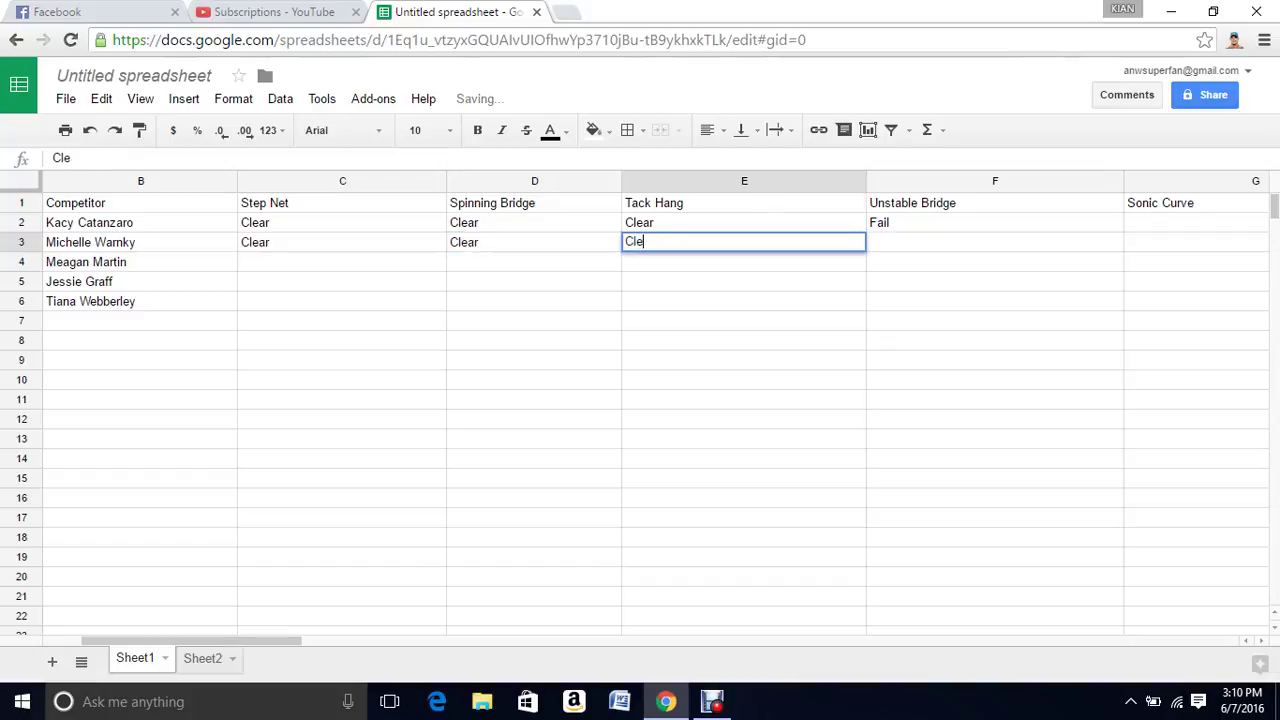
{"action": "type", "text": "ar"}
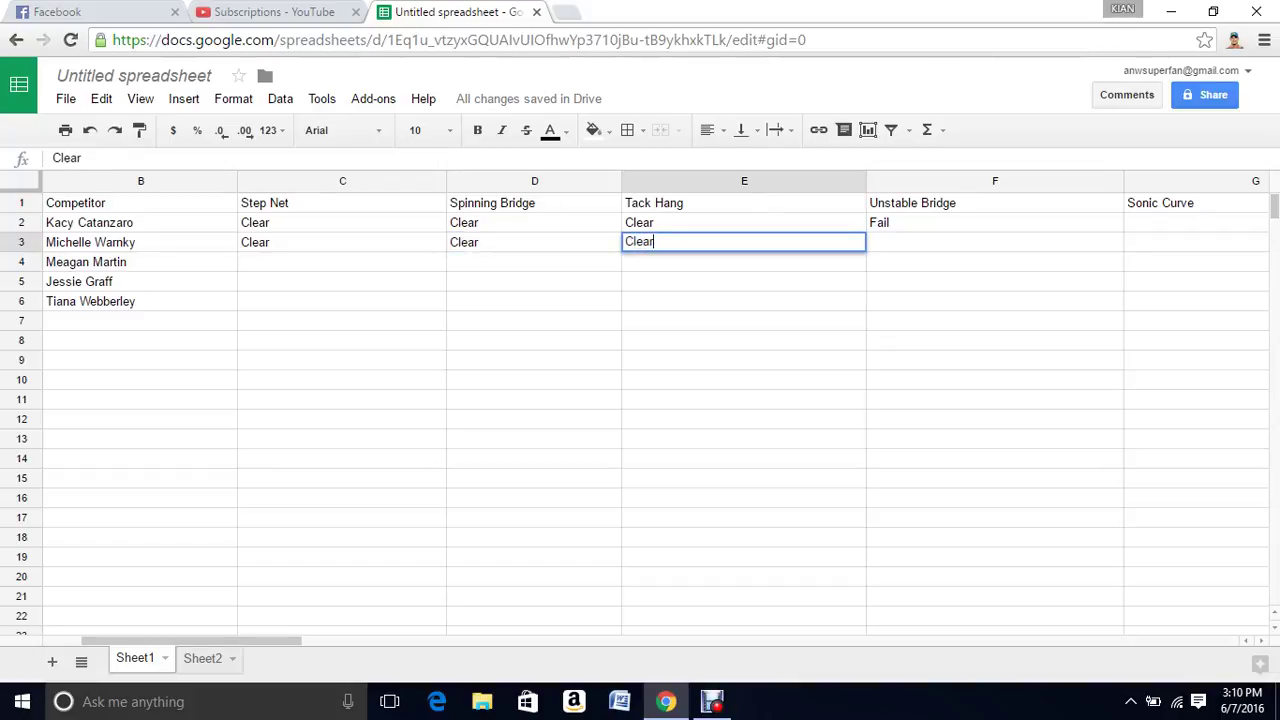
{"action": "key", "text": "Tab"}
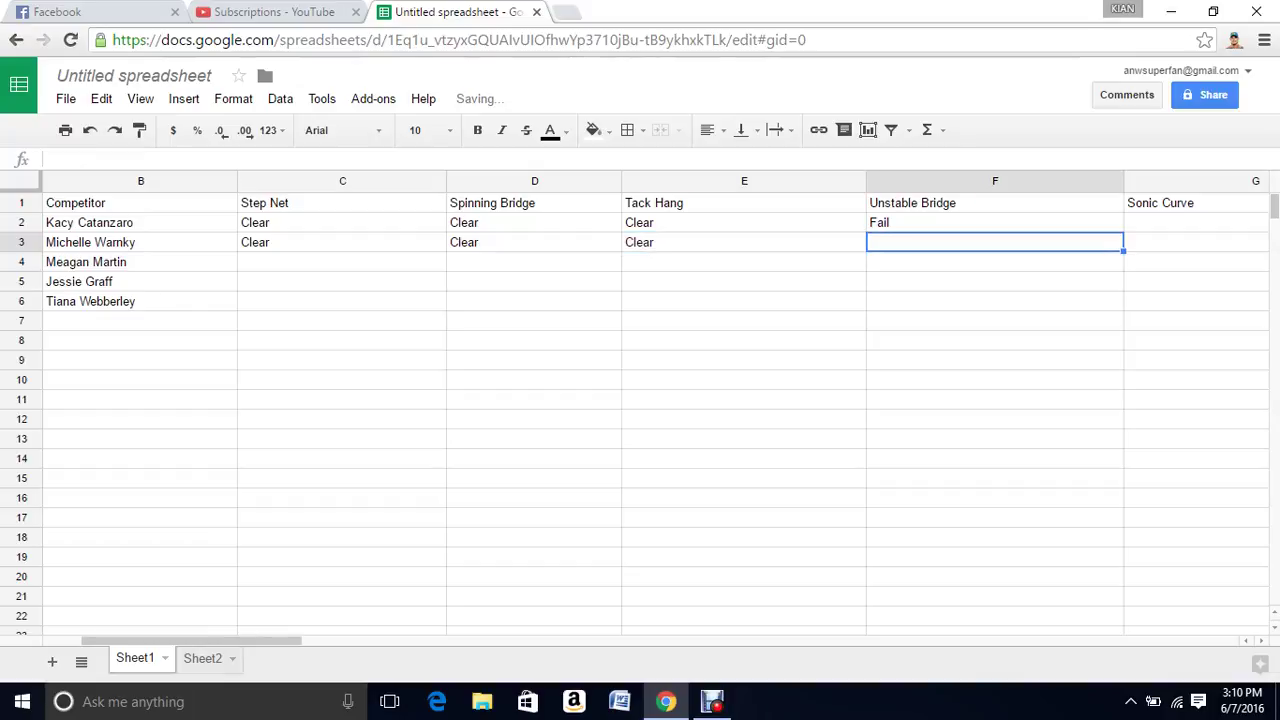
{"action": "type", "text": "Cle"}
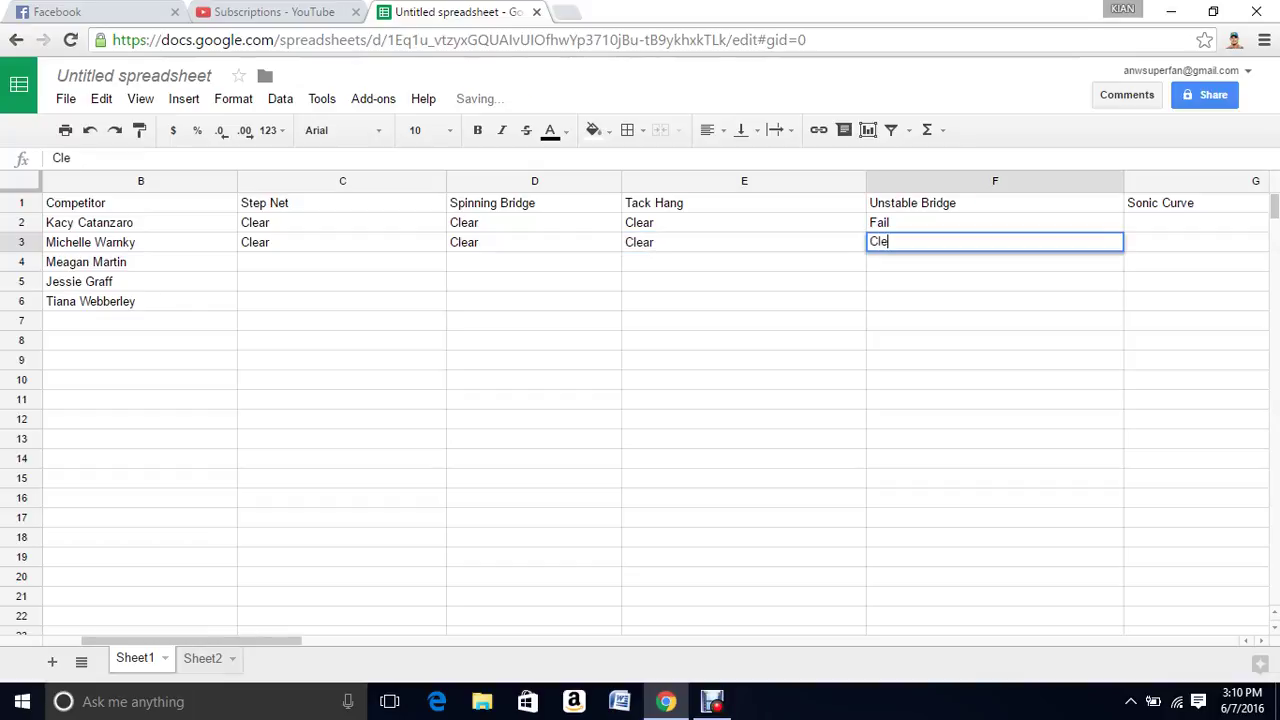
{"action": "type", "text": "ar"}
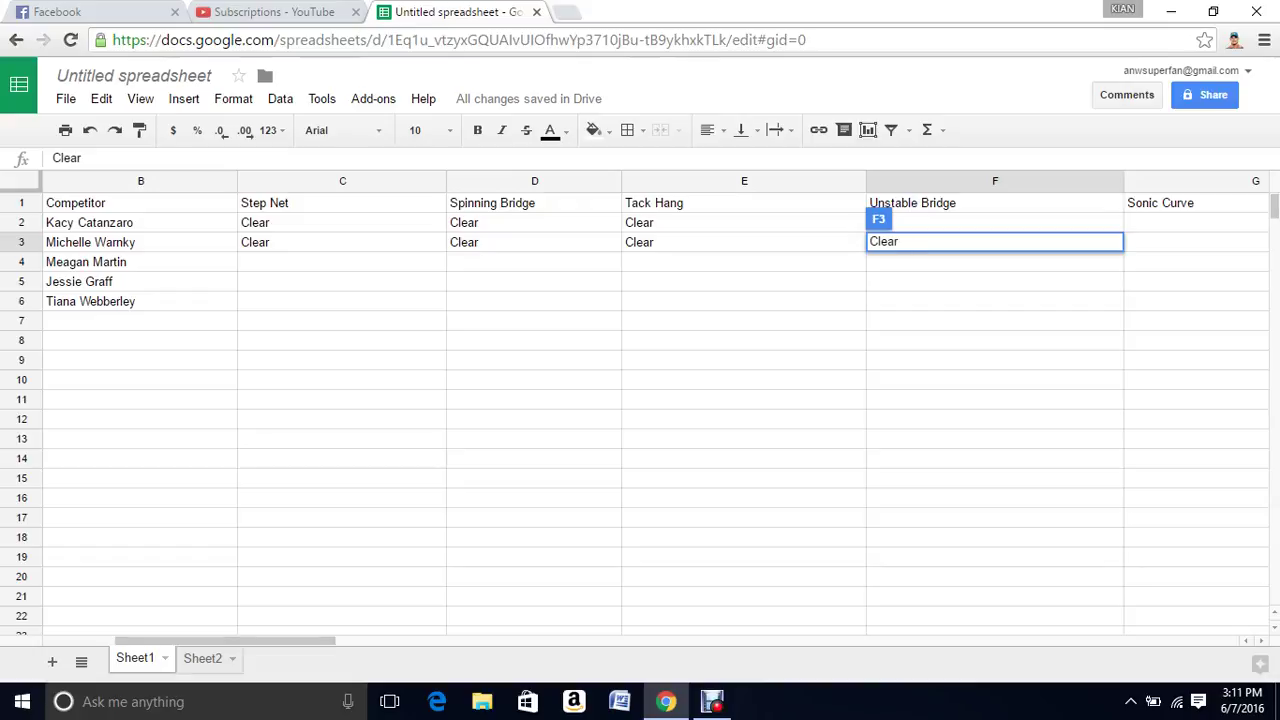
{"action": "left_click", "coordinate": [994, 181]}
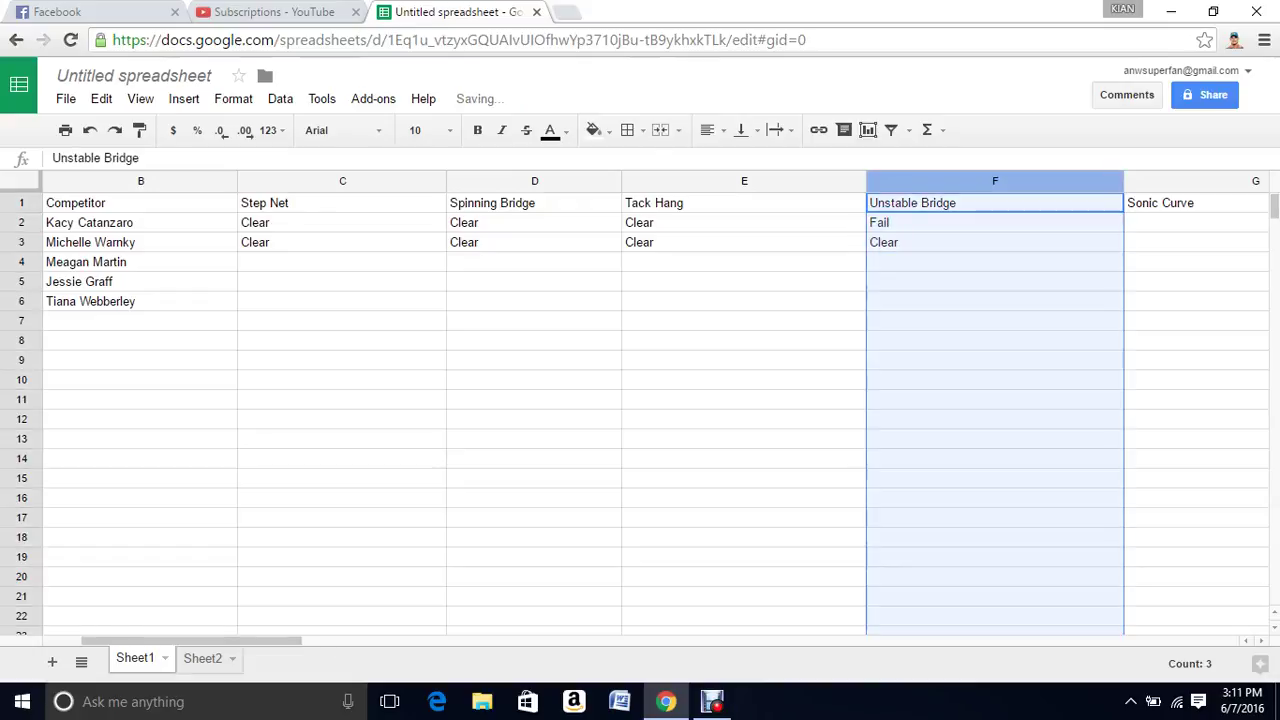
{"action": "left_click", "coordinate": [994, 222]}
{"action": "left_click", "coordinate": [994, 242]}
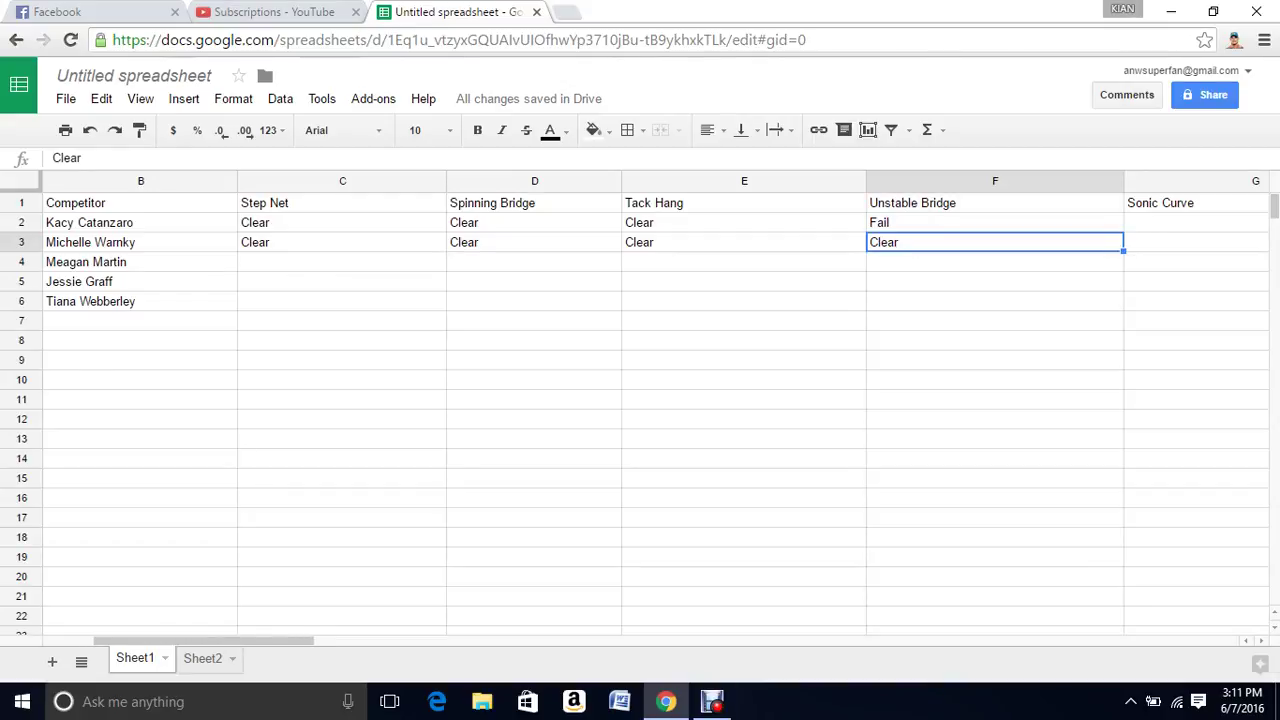
Step: Enter Fail in G3 under Sonic Curve
{"action": "scroll", "coordinate": [640, 400], "scroll_direction": "right", "scroll_amount": 2}
{"action": "scroll", "coordinate": [640, 400], "scroll_direction": "right", "scroll_amount": 2}
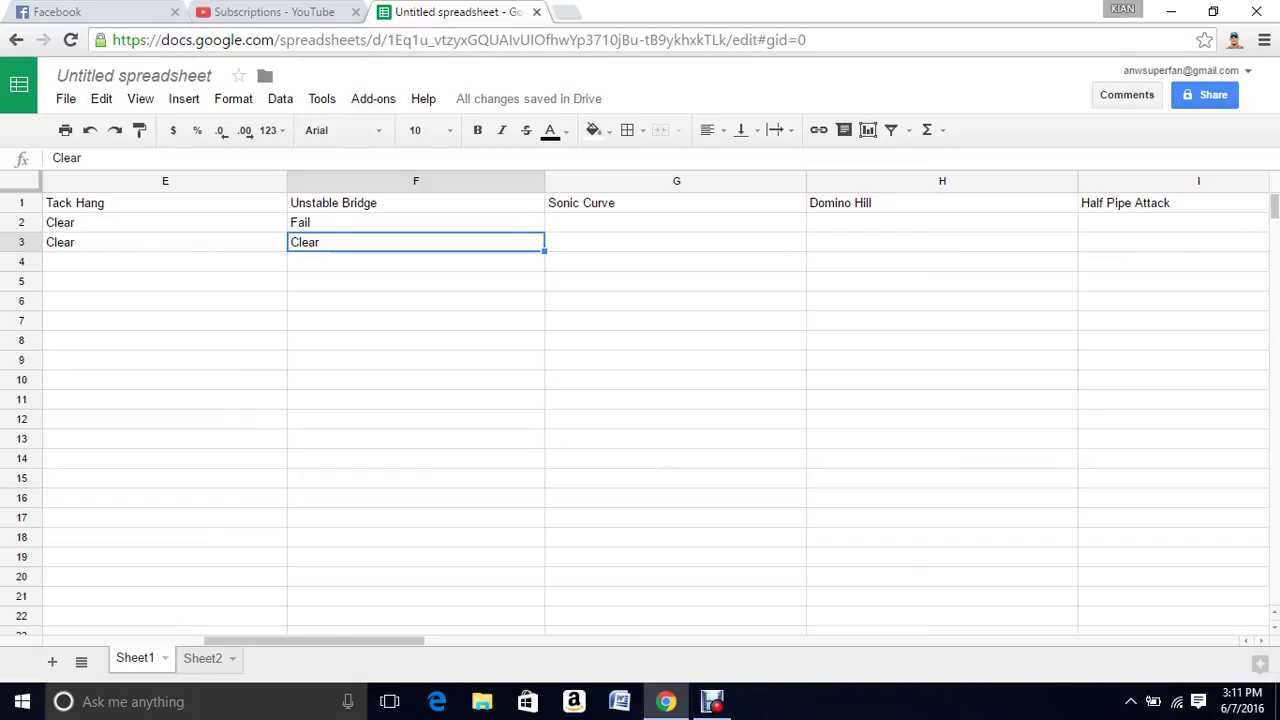
{"action": "left_click", "coordinate": [676, 242]}
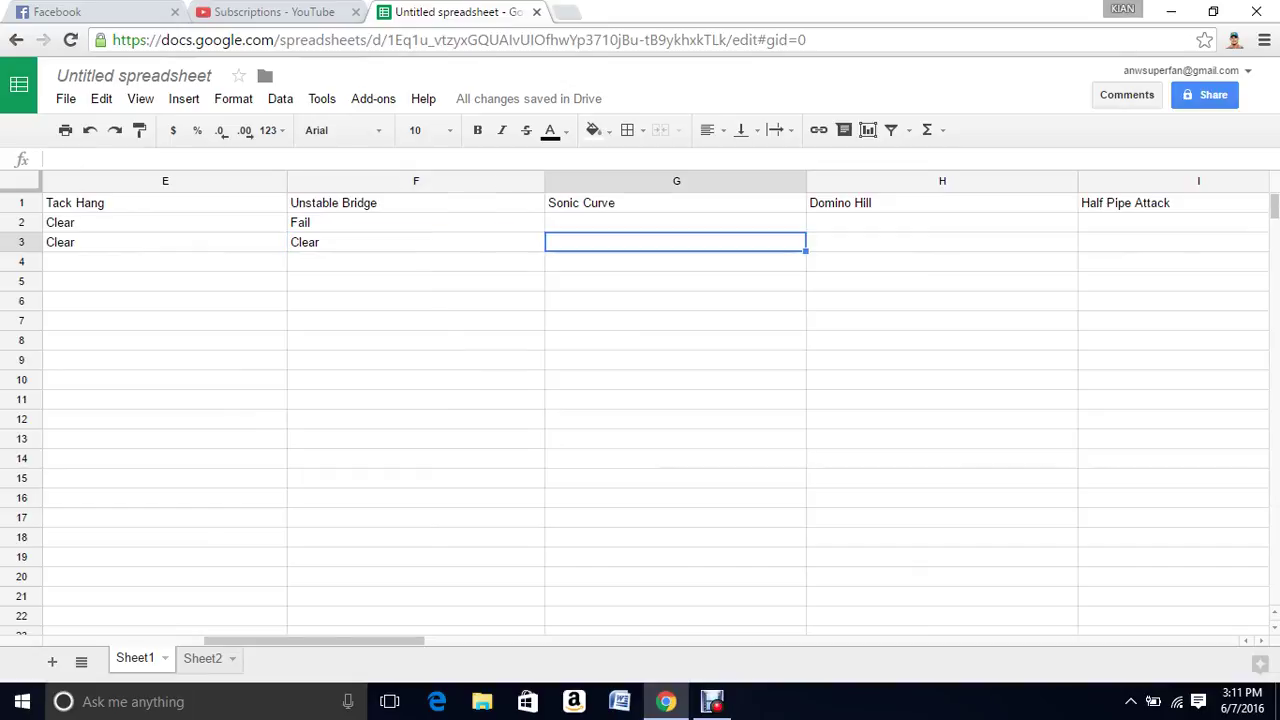
{"action": "type", "text": "Fail"}
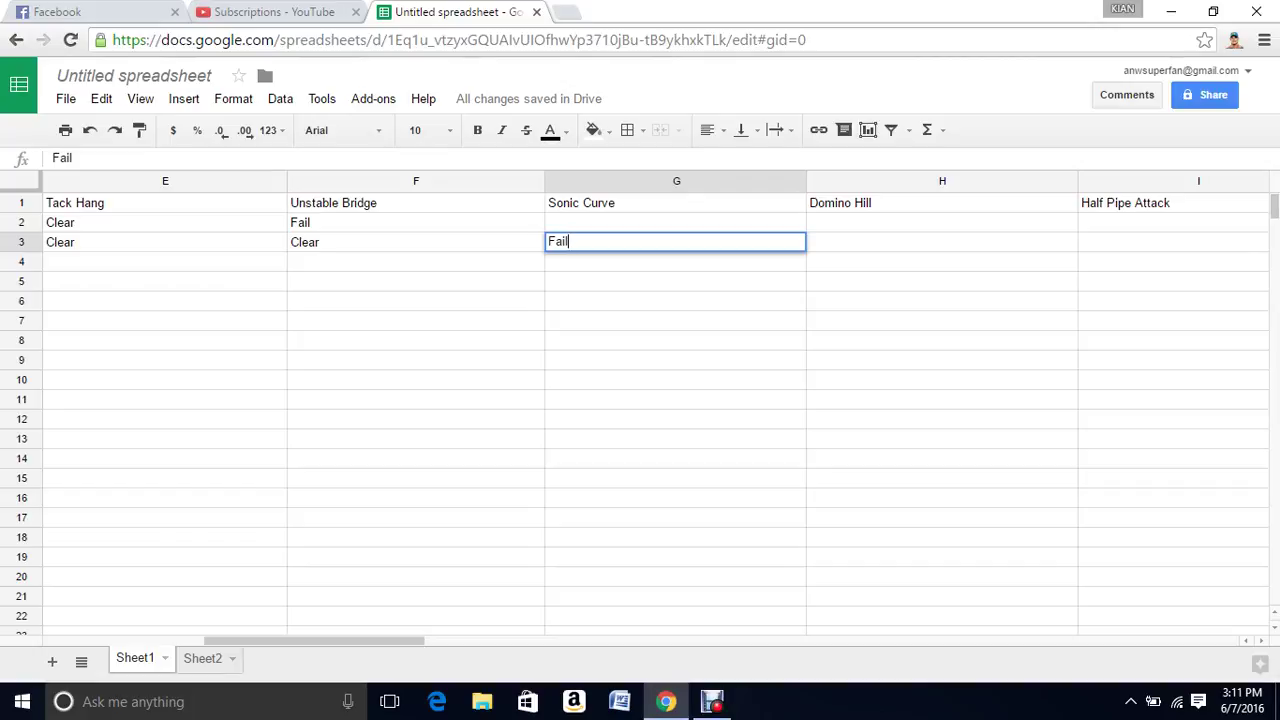
{"action": "scroll", "coordinate": [640, 400], "scroll_direction": "left", "scroll_amount": 3}
{"action": "scroll", "coordinate": [640, 400], "scroll_direction": "left", "scroll_amount": 3}
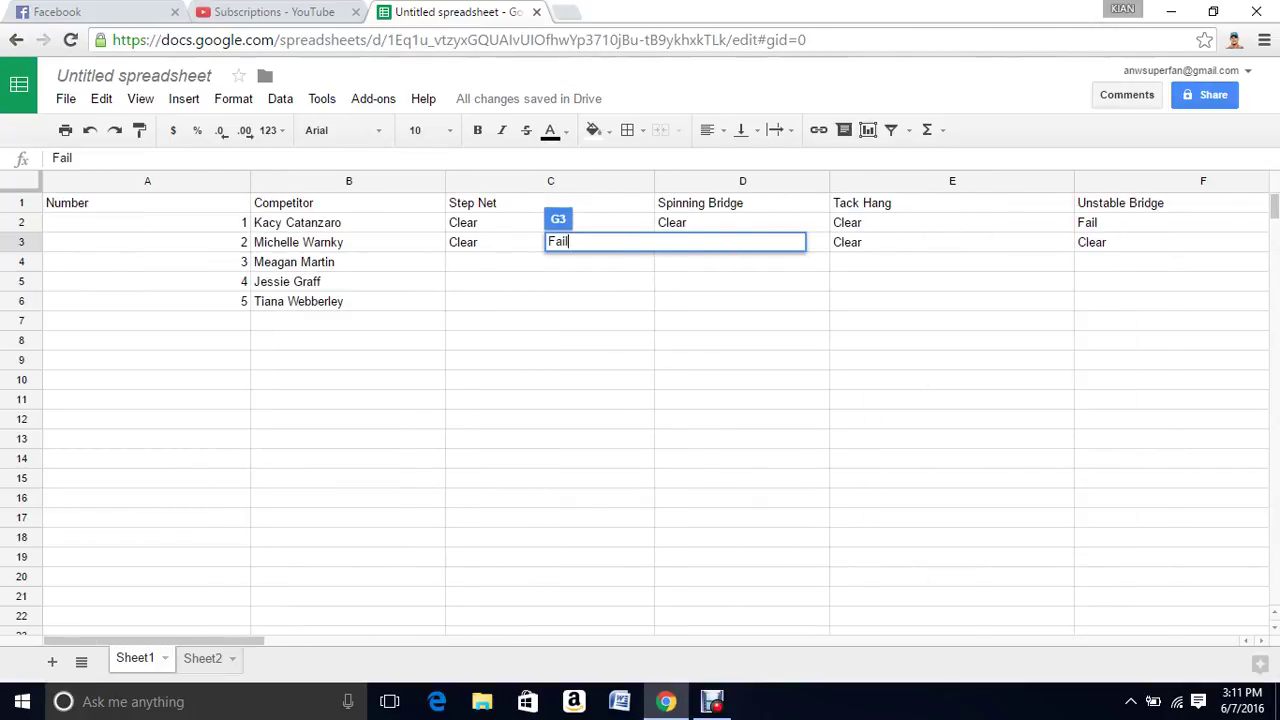
{"action": "left_click", "coordinate": [1170, 320]}
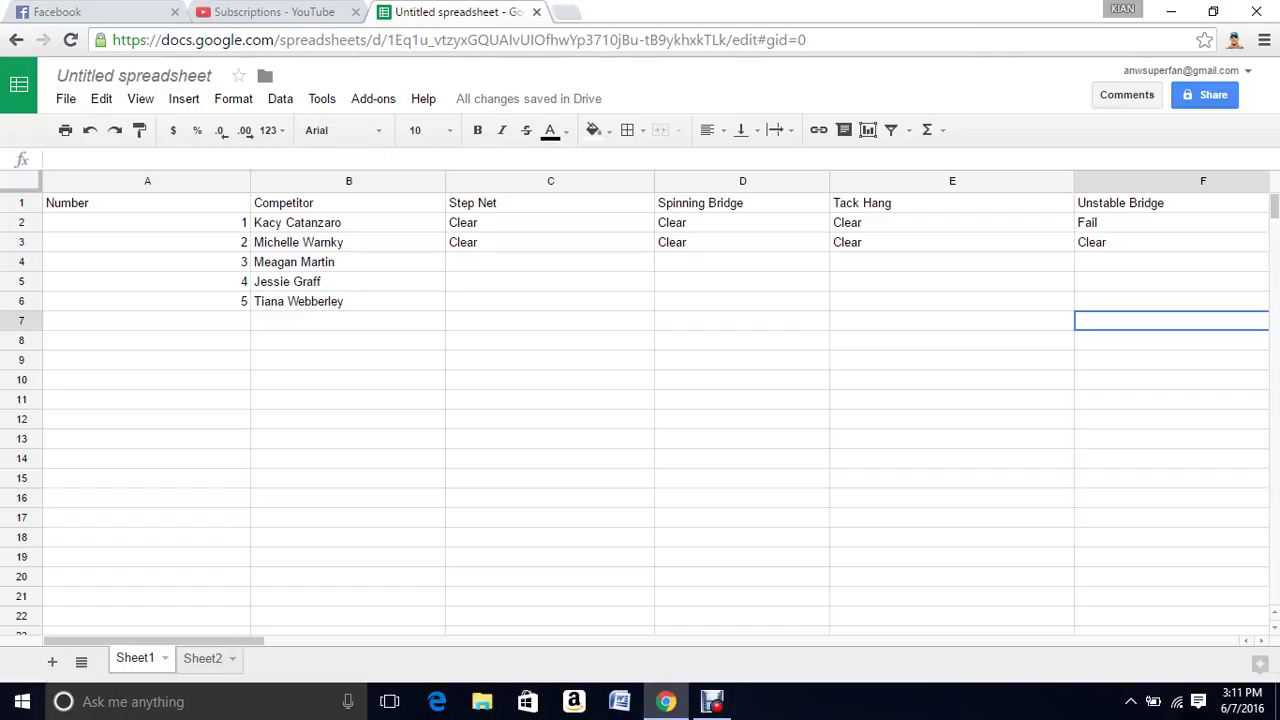
{"action": "scroll", "coordinate": [640, 400], "scroll_direction": "right", "scroll_amount": 3}
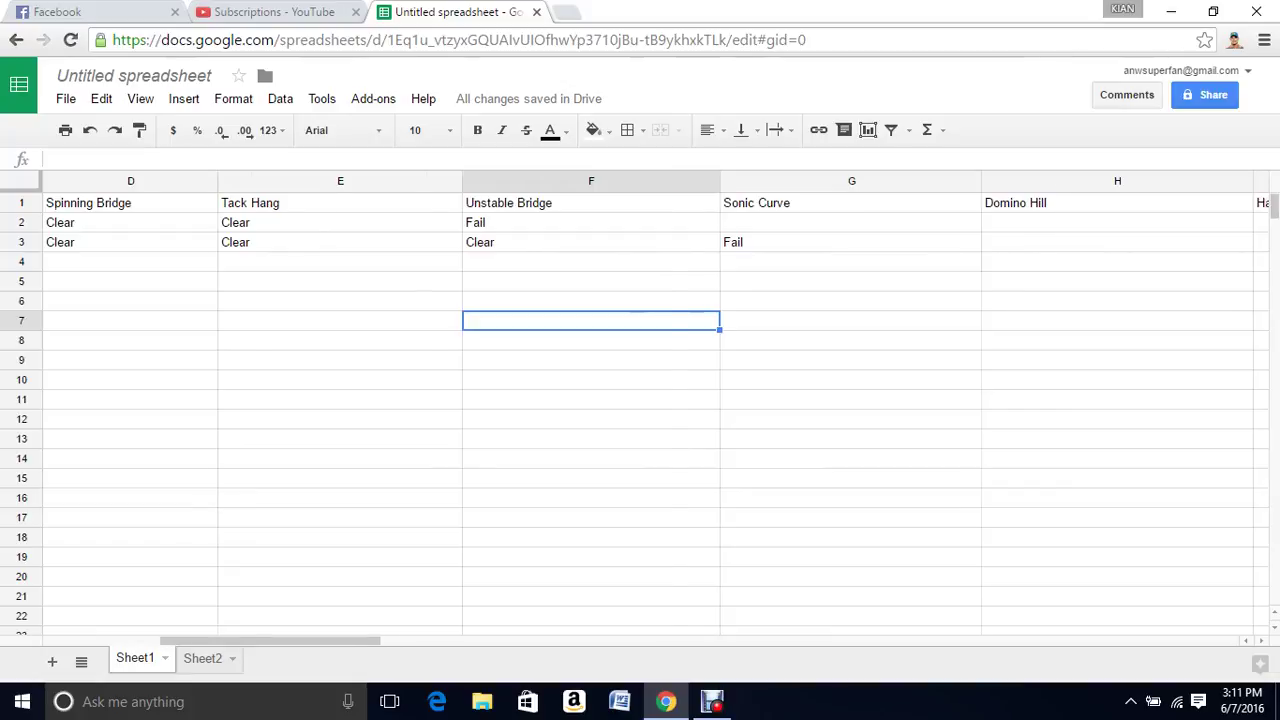
{"action": "scroll", "coordinate": [640, 400], "scroll_direction": "left", "scroll_amount": 5}
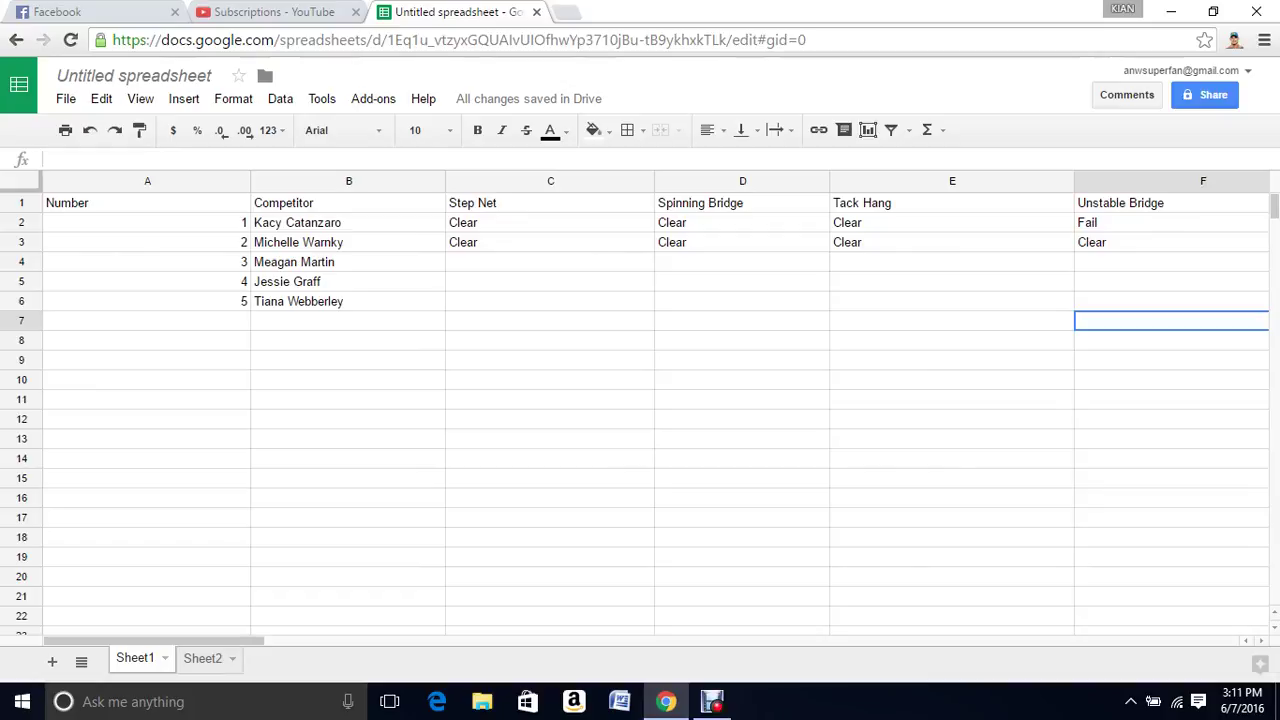
Step: Enter Clear in C4, D4 and E4 for the third competitor
{"action": "left_click", "coordinate": [550, 262]}
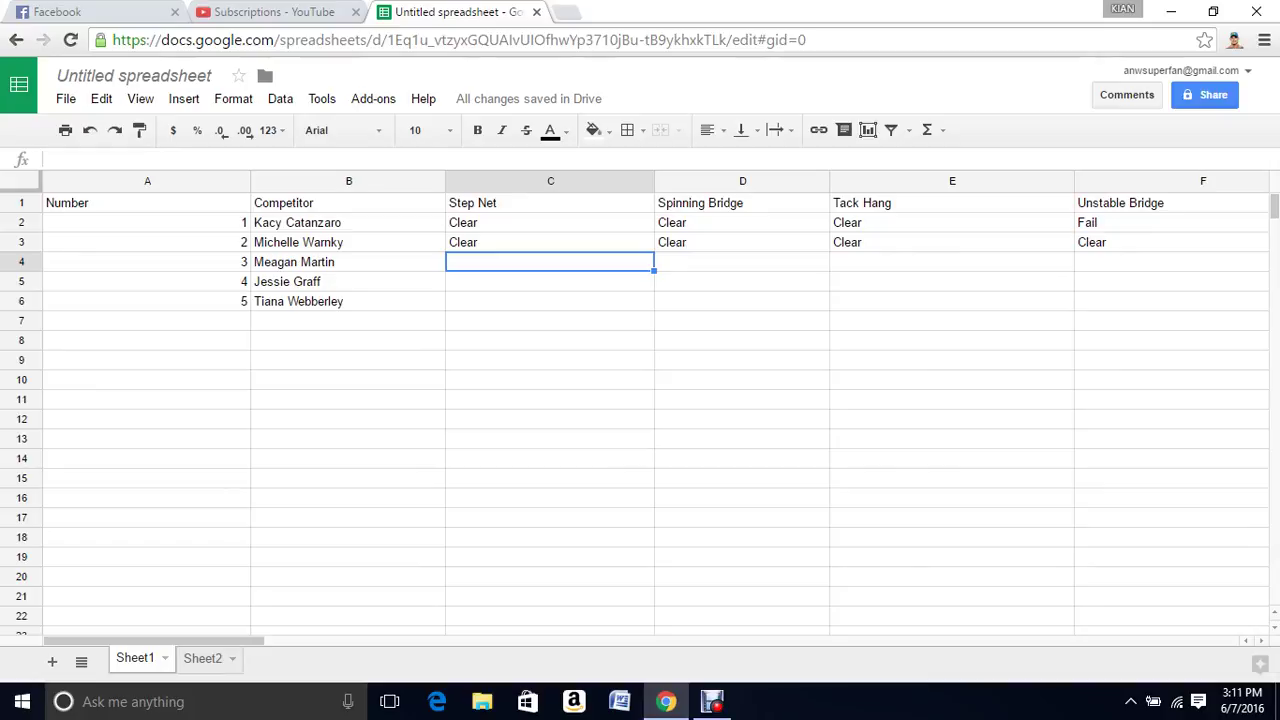
{"action": "type", "text": "Clea"}
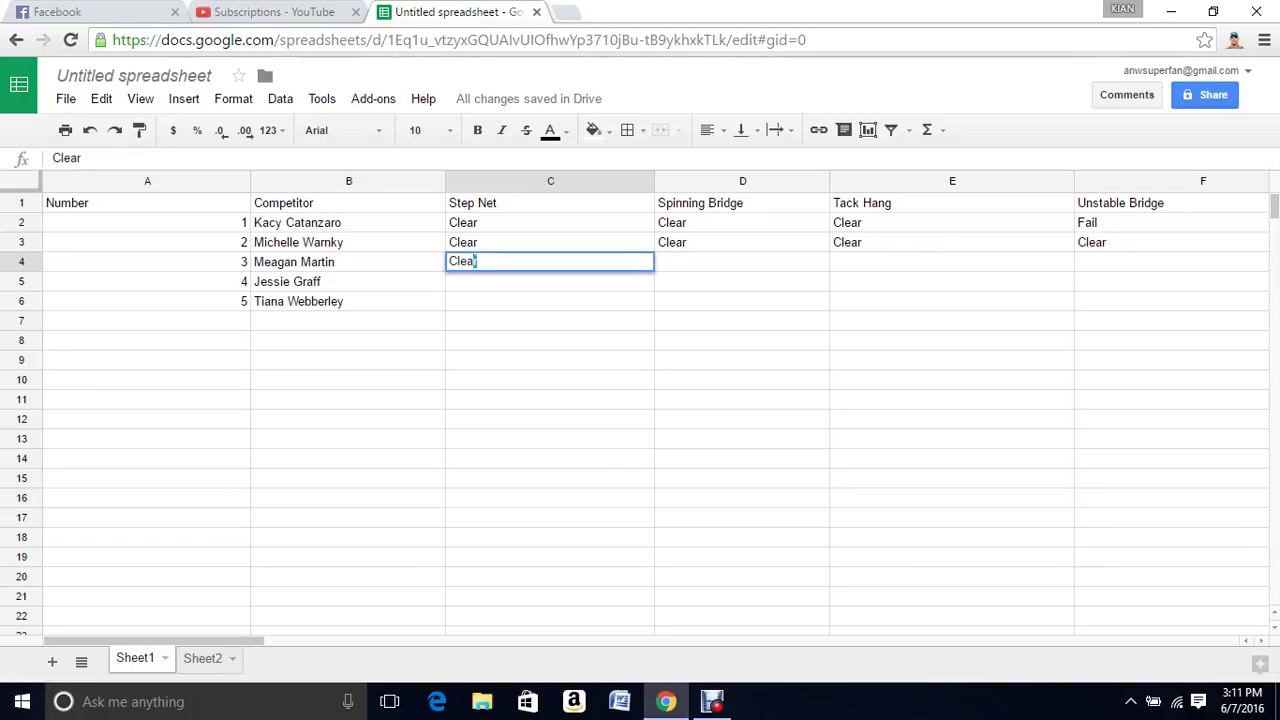
{"action": "type", "text": "r"}
{"action": "key", "text": "Tab"}
{"action": "type", "text": "Cl"}
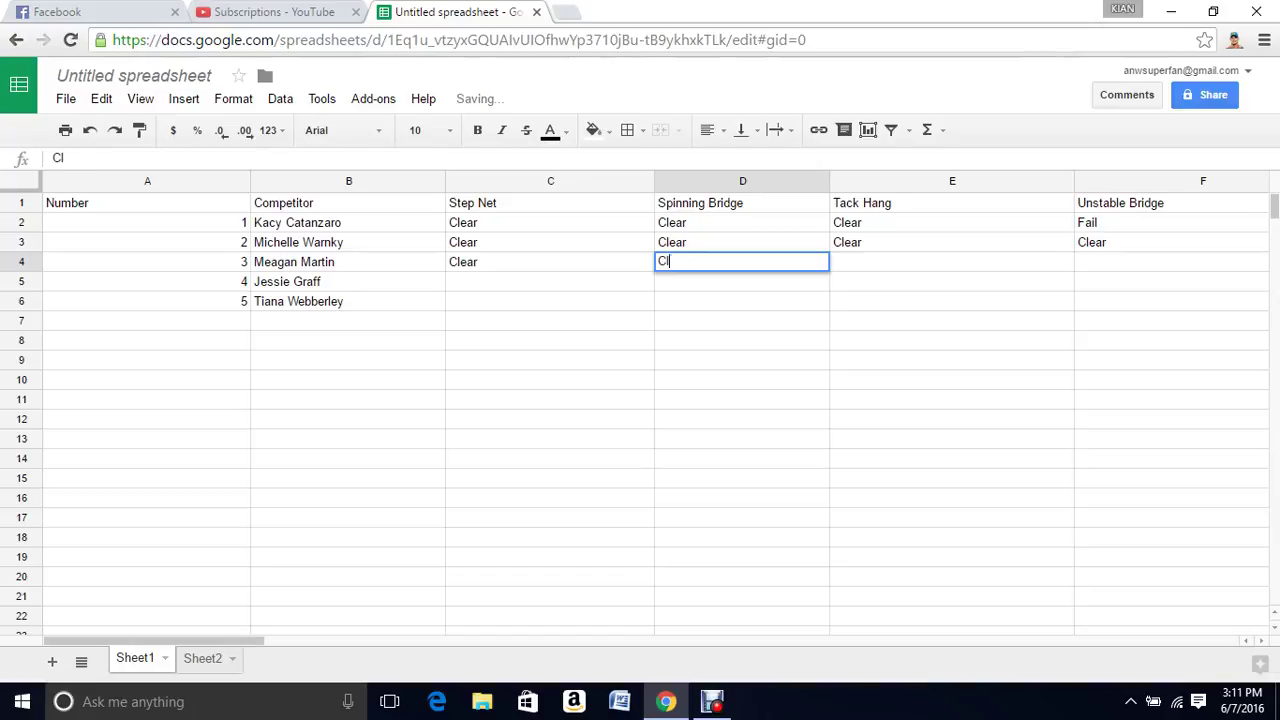
{"action": "type", "text": "ear"}
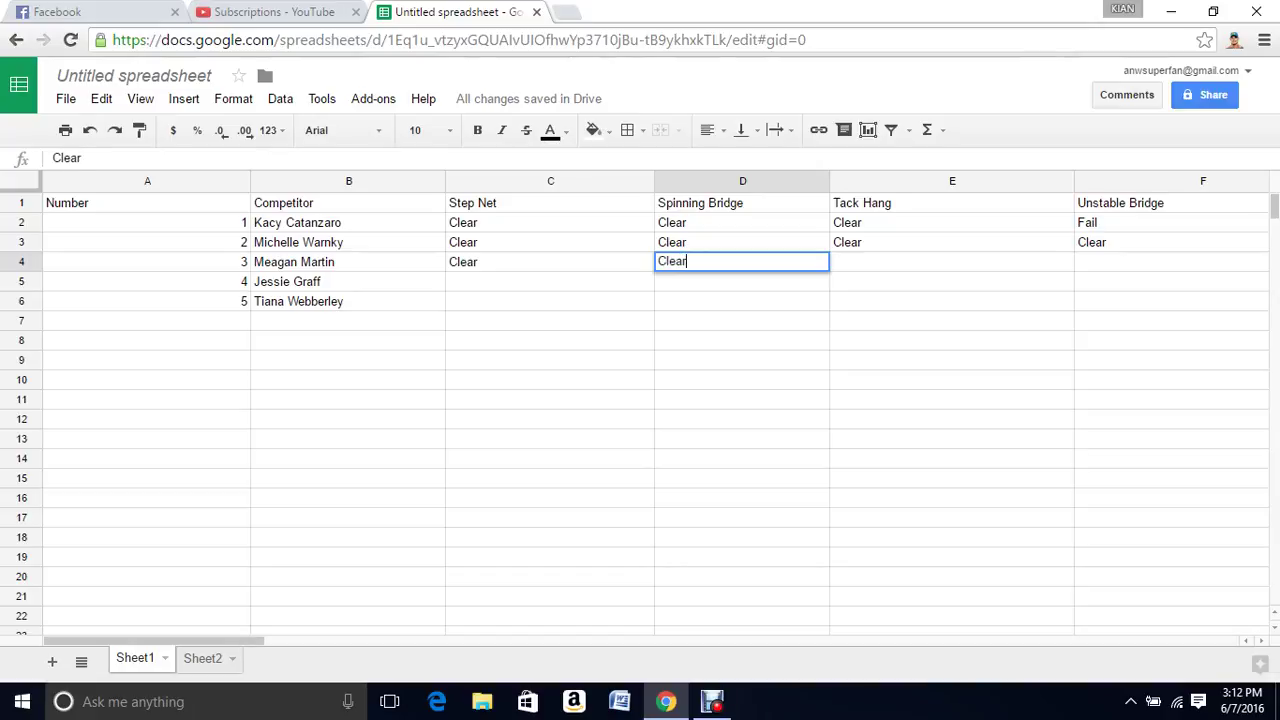
{"action": "left_click", "coordinate": [951, 261]}
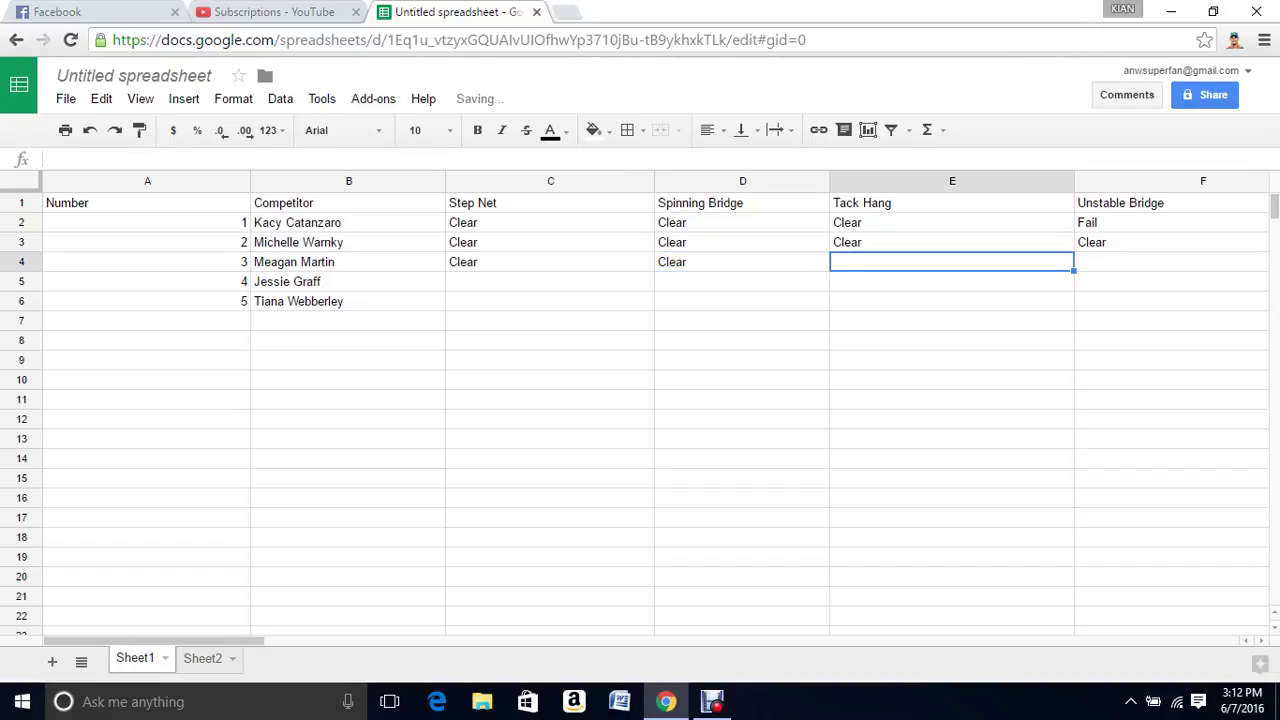
{"action": "type", "text": "Cl"}
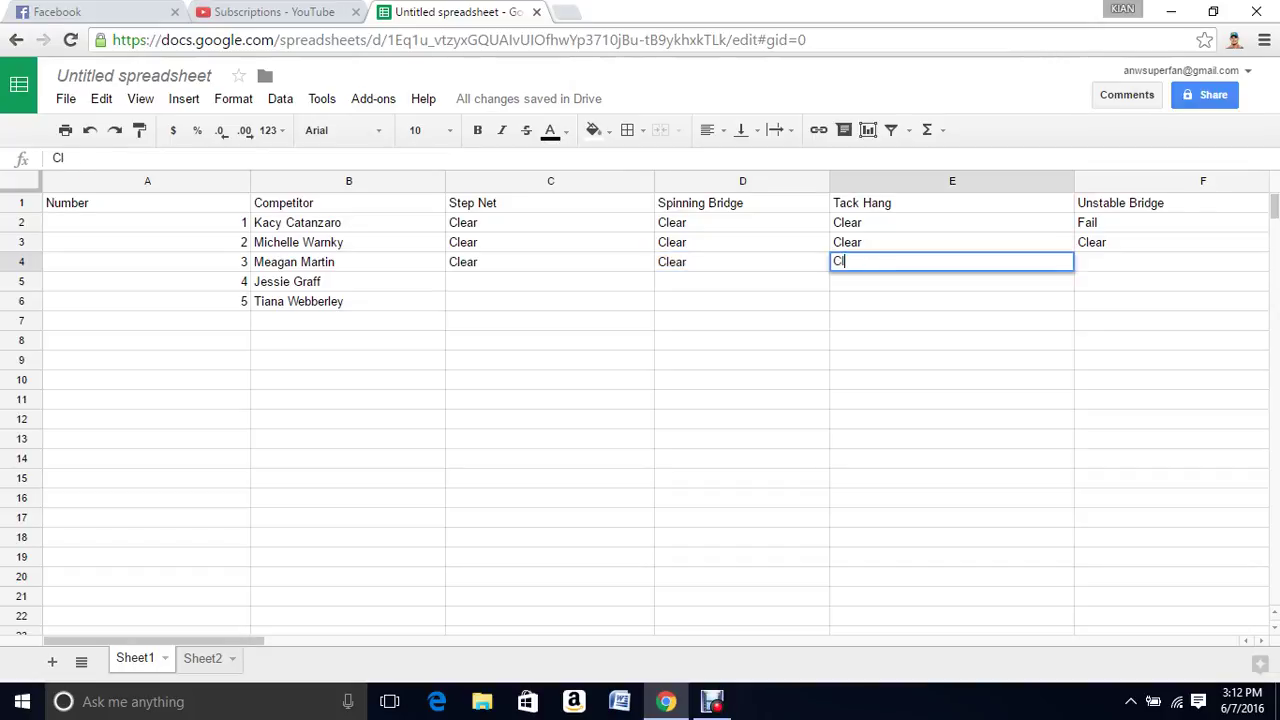
{"action": "type", "text": "ear"}
{"action": "scroll", "coordinate": [640, 400], "scroll_direction": "right", "scroll_amount": 3}
{"action": "scroll", "coordinate": [640, 400], "scroll_direction": "right", "scroll_amount": 3}
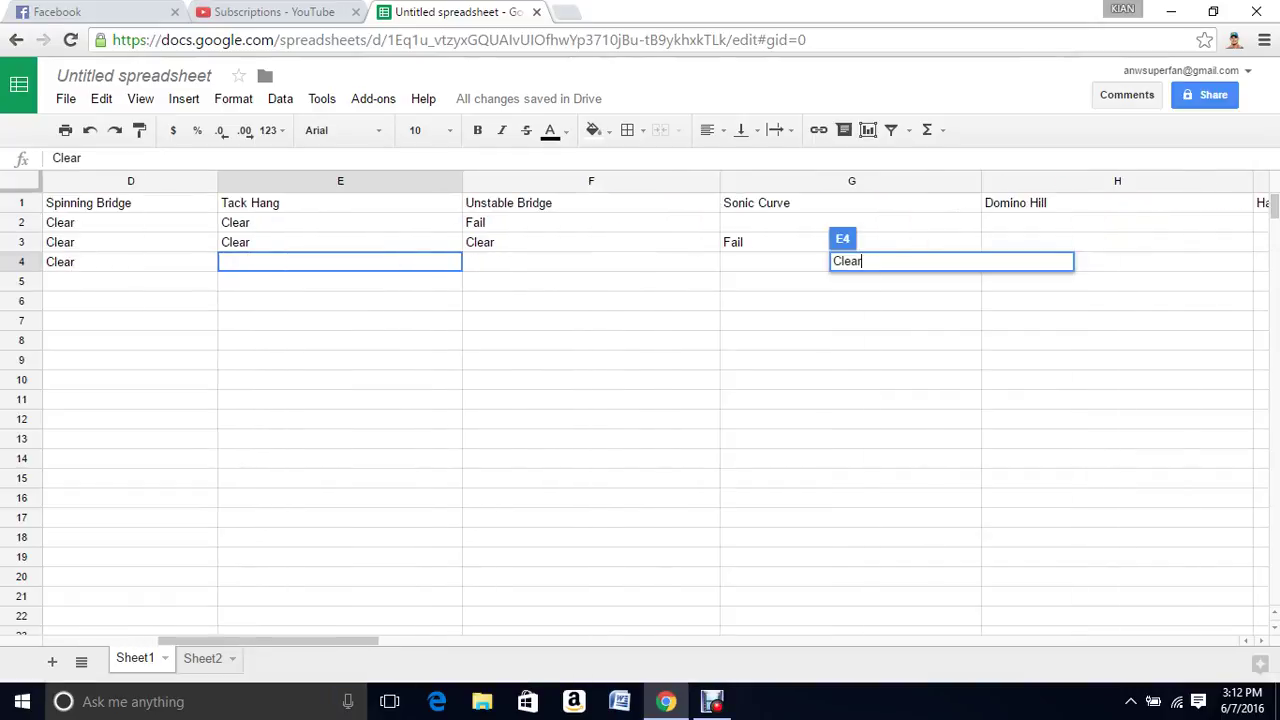
{"action": "left_click", "coordinate": [340, 261]}
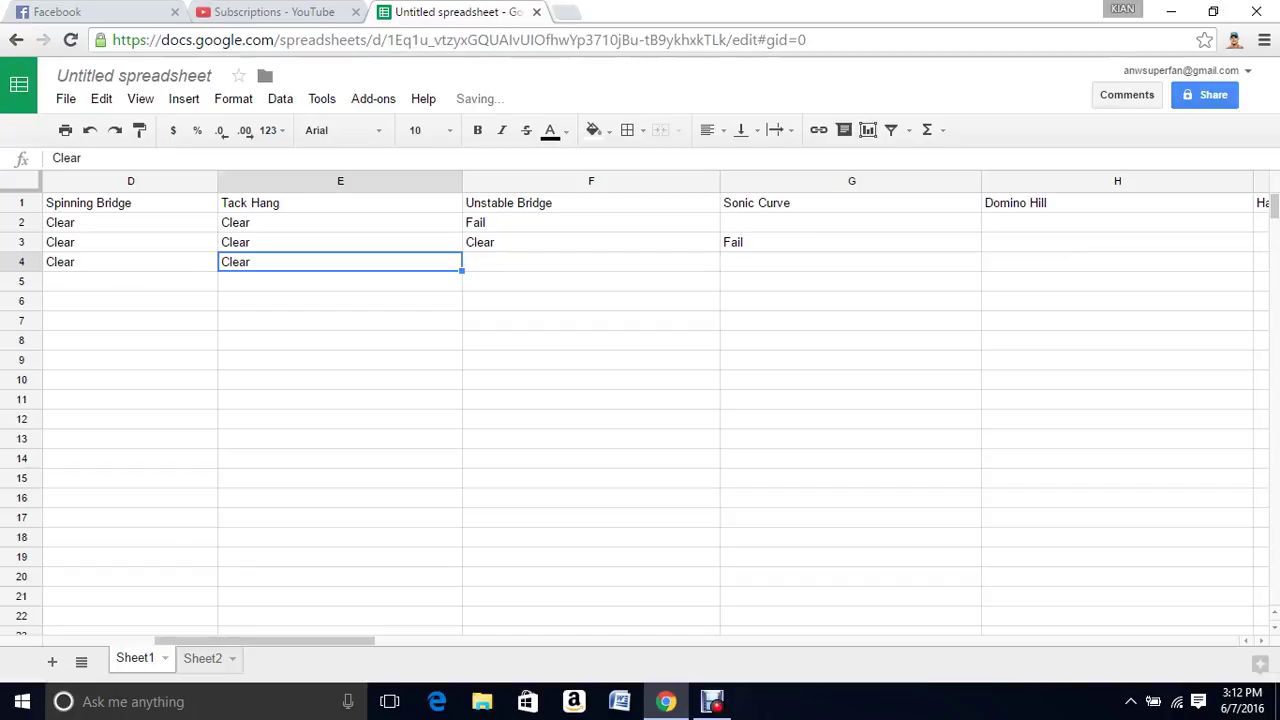
Step: Enter Clear in F4, G4 and H4
{"action": "left_click", "coordinate": [590, 261]}
{"action": "type", "text": "C"}
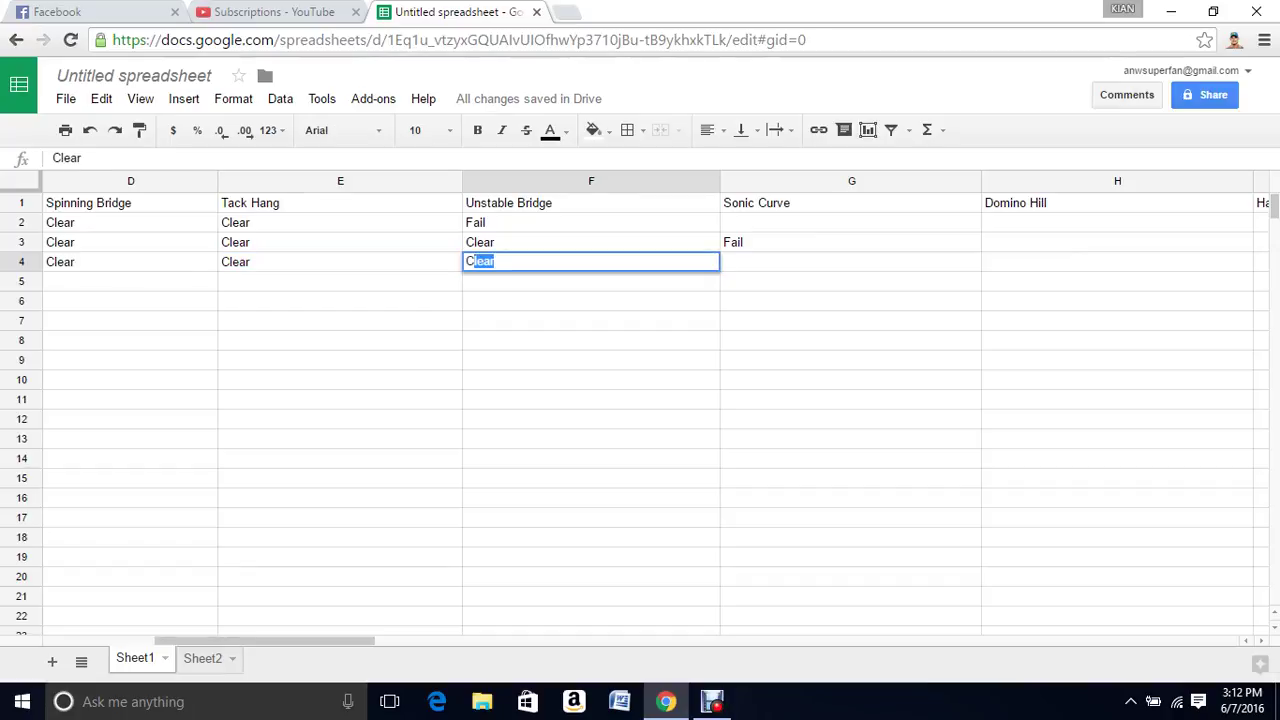
{"action": "type", "text": "lear"}
{"action": "key", "text": "Tab"}
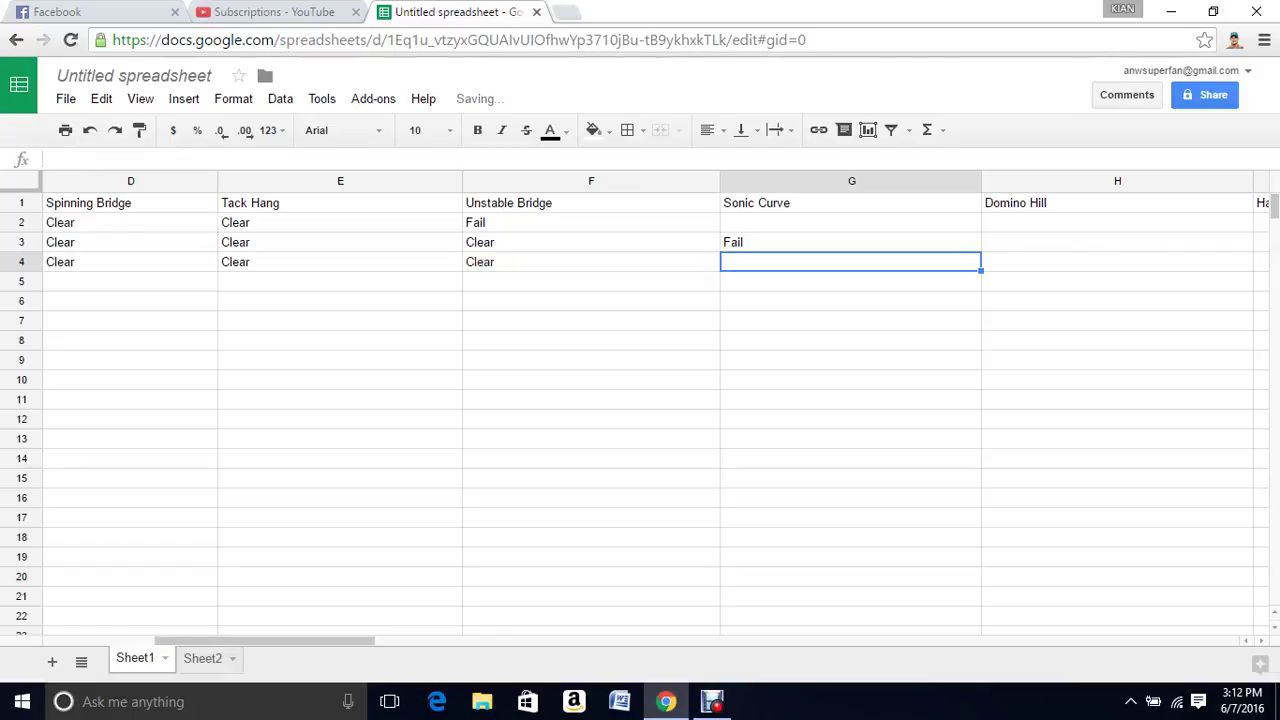
{"action": "type", "text": "Cle"}
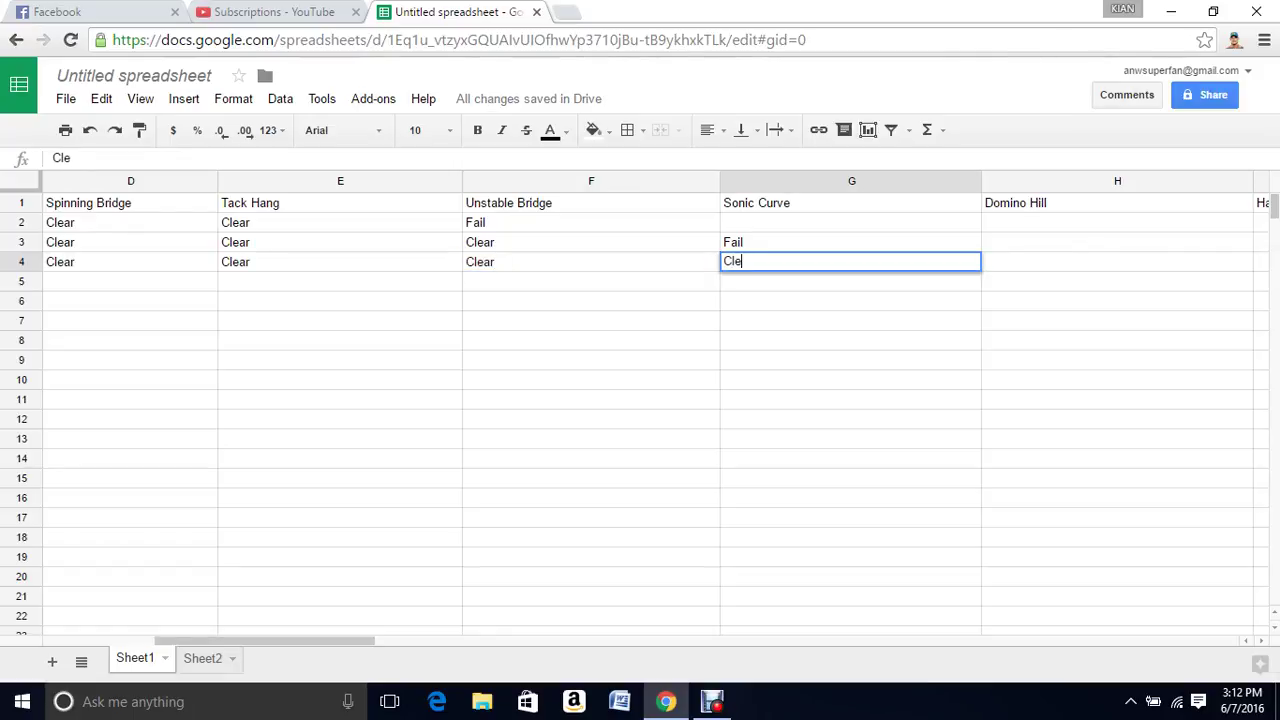
{"action": "type", "text": "ar"}
{"action": "key", "text": "Tab"}
{"action": "type", "text": "C"}
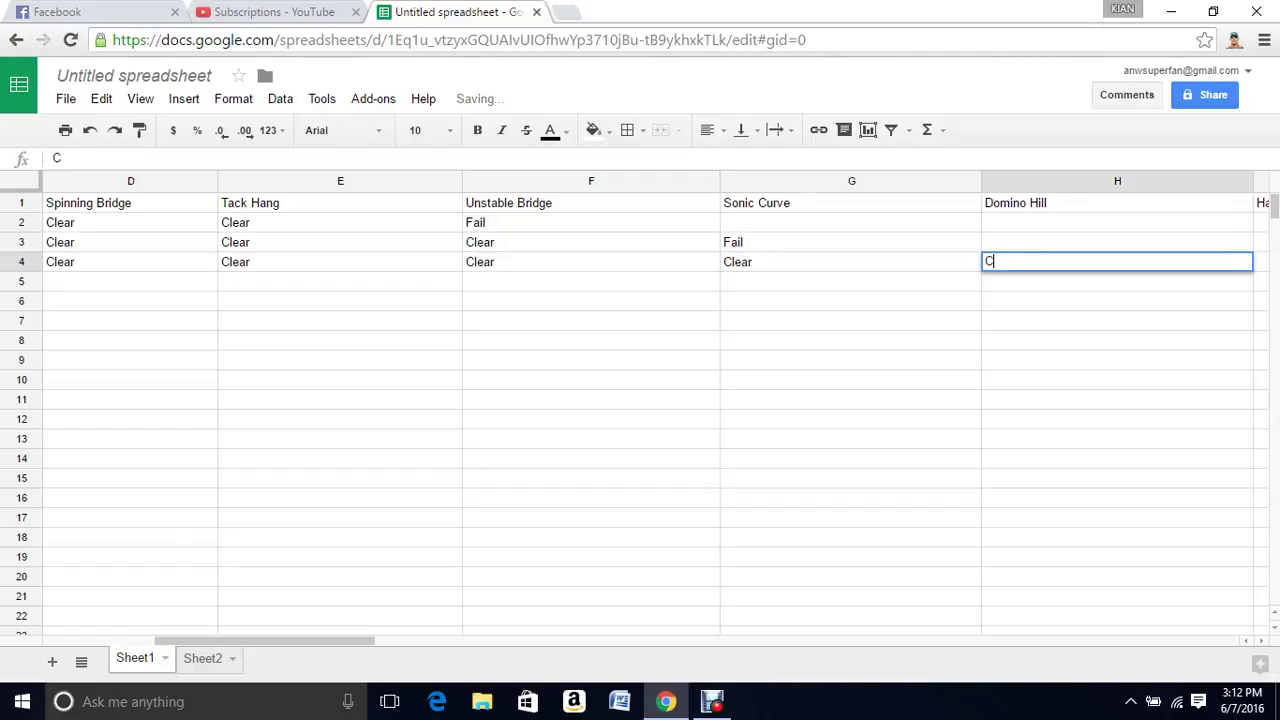
{"action": "type", "text": "lear"}
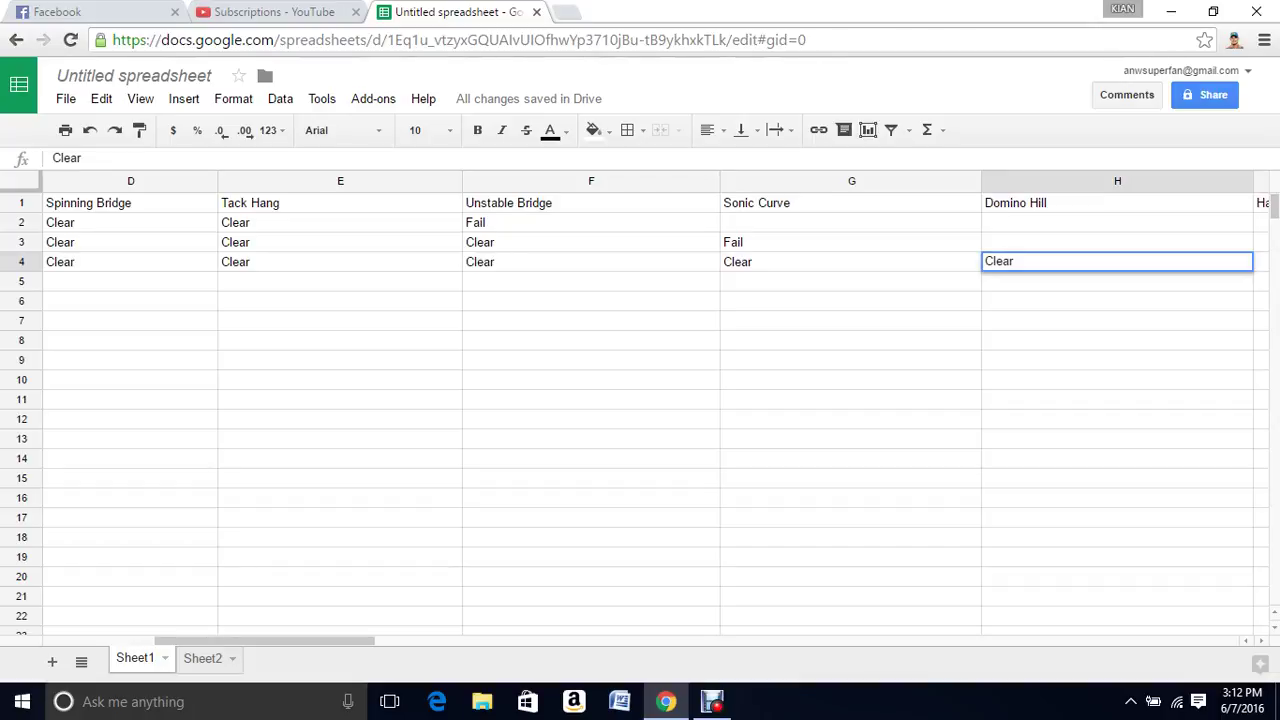
{"action": "scroll", "coordinate": [640, 400], "scroll_direction": "right", "scroll_amount": 3}
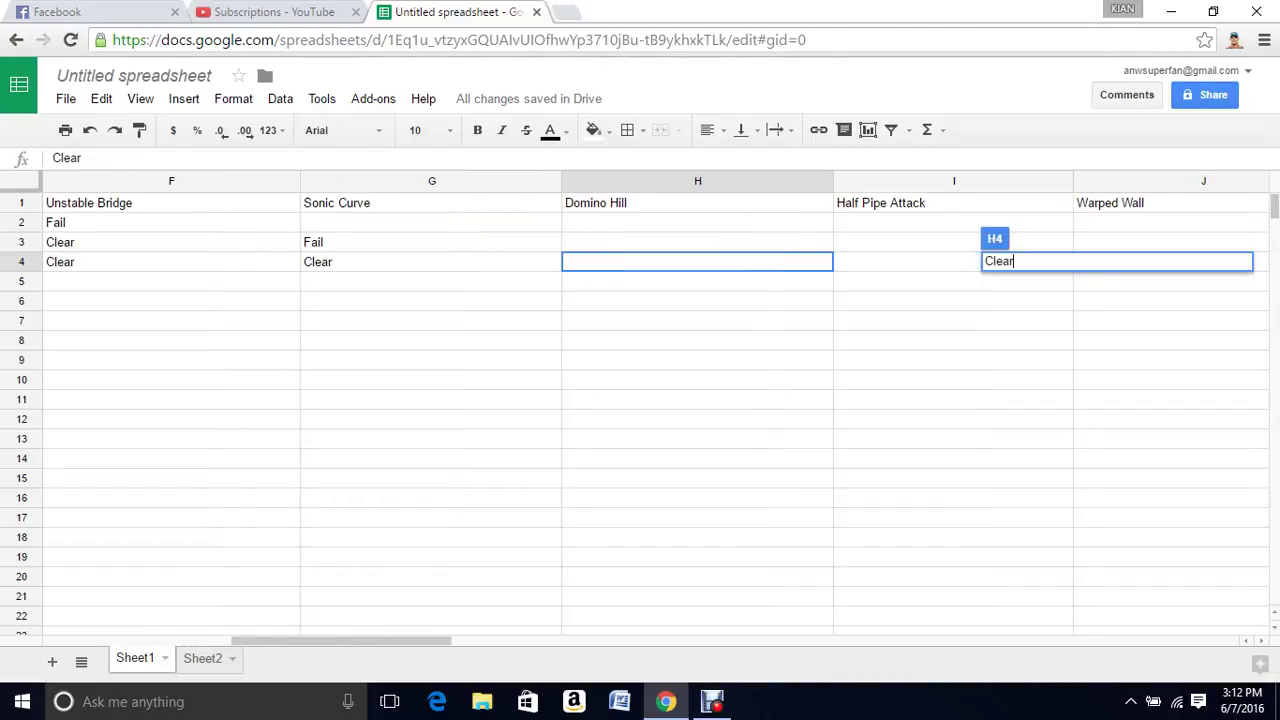
{"action": "scroll", "coordinate": [640, 400], "scroll_direction": "right", "scroll_amount": 2}
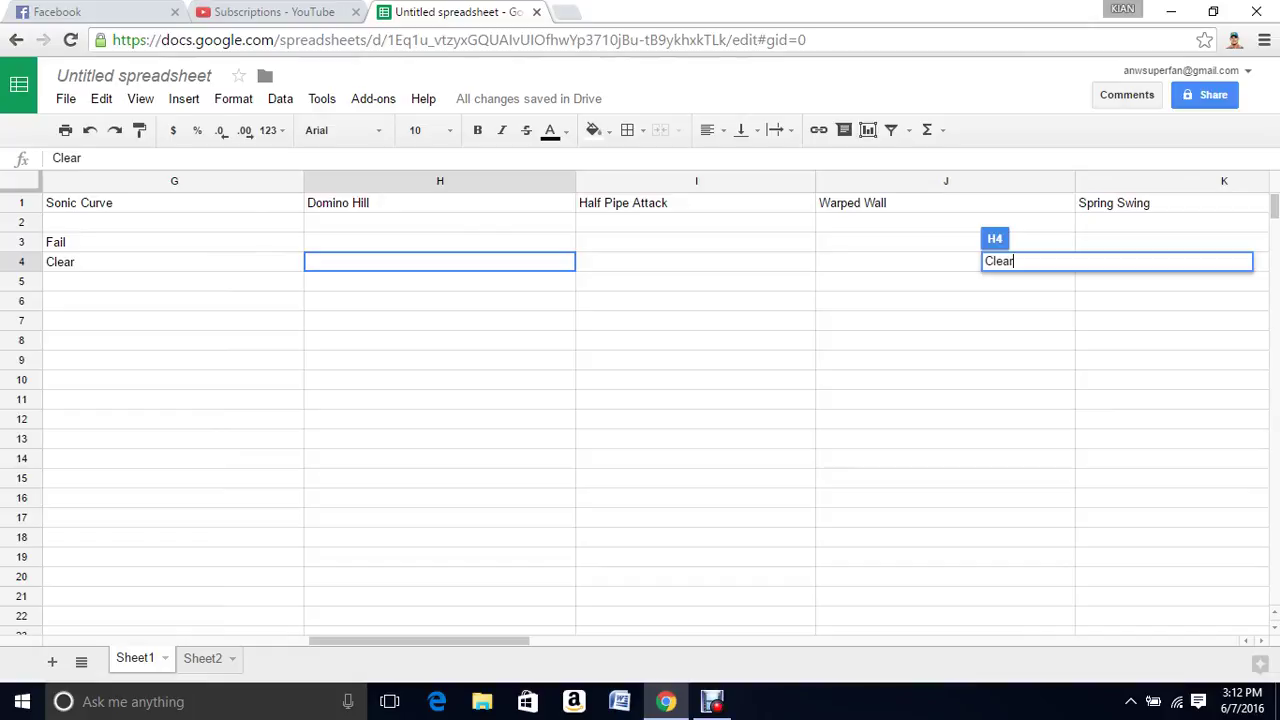
{"action": "left_click", "coordinate": [440, 261]}
Step: Enter Clear in I4, J4 and K4
{"action": "left_click", "coordinate": [696, 261]}
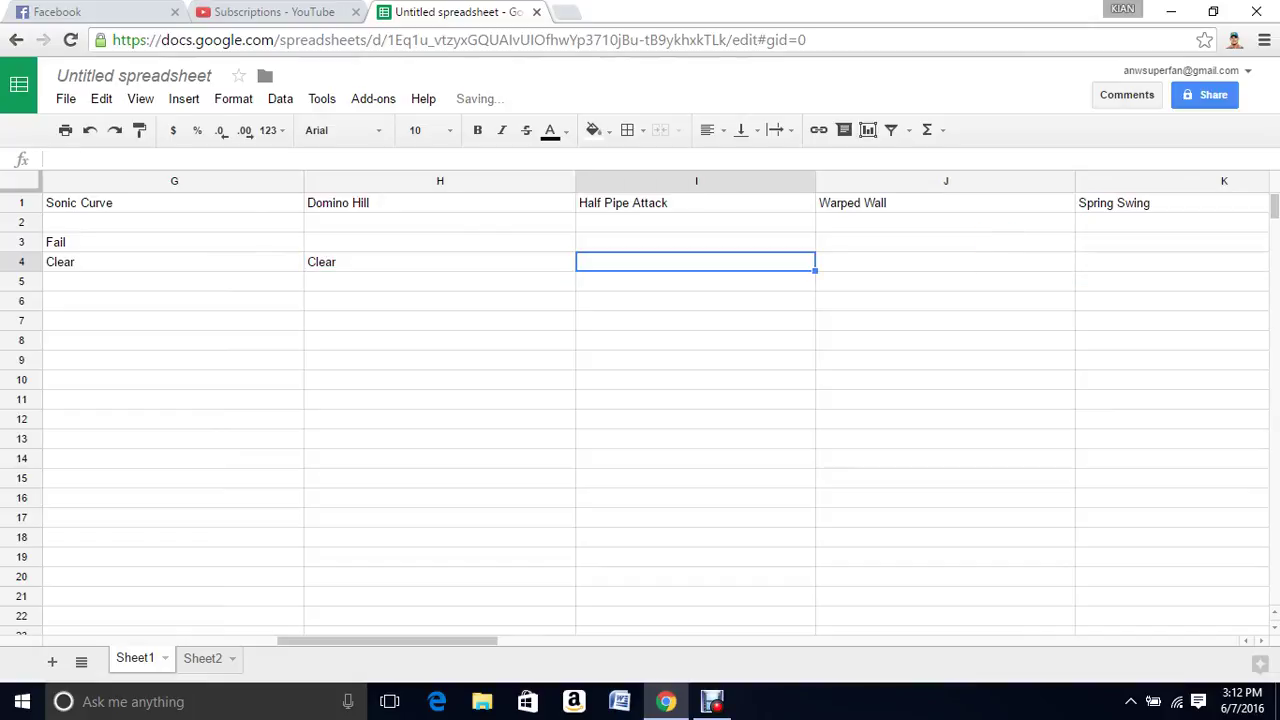
{"action": "type", "text": "Cle"}
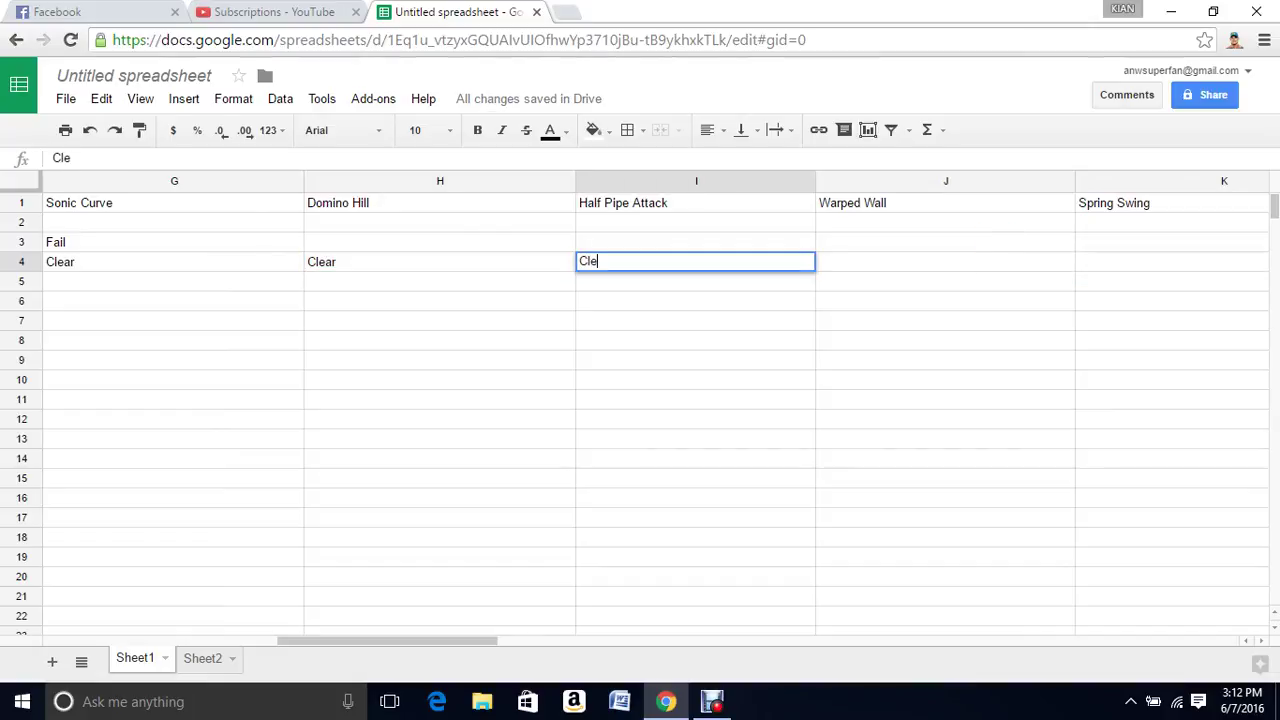
{"action": "type", "text": "ar"}
{"action": "left_click", "coordinate": [945, 261]}
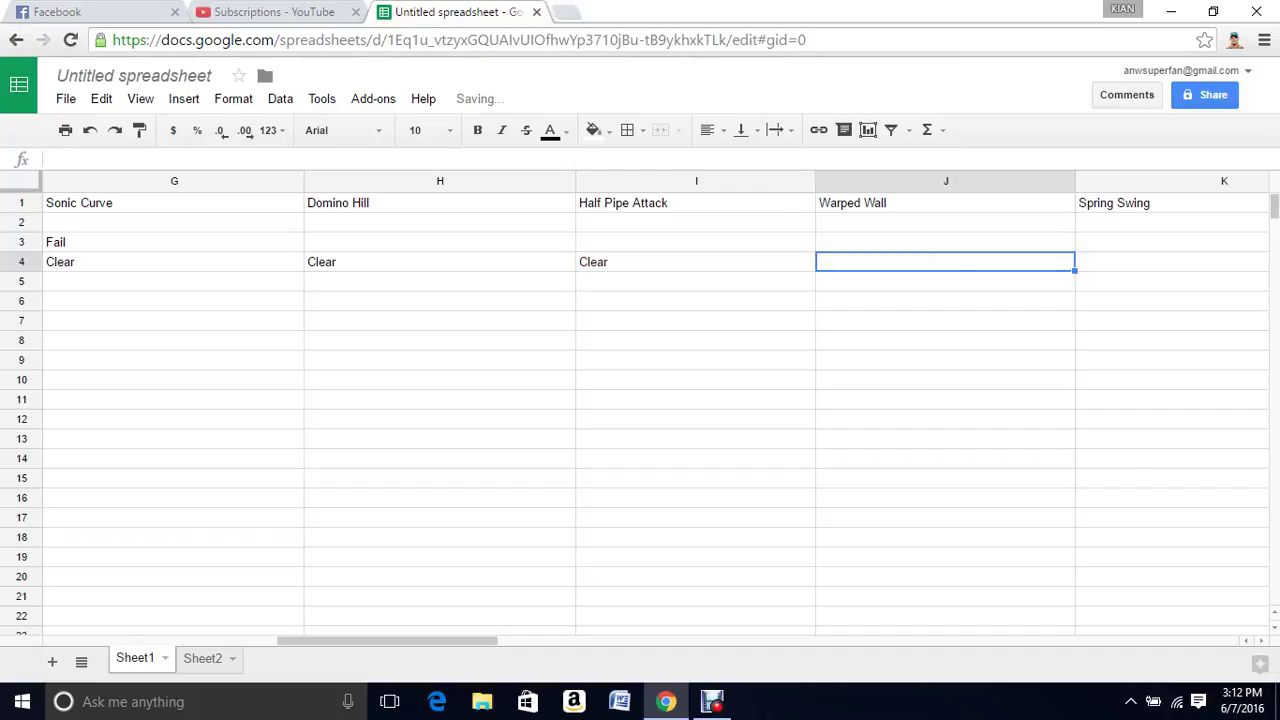
{"action": "type", "text": "Clear"}
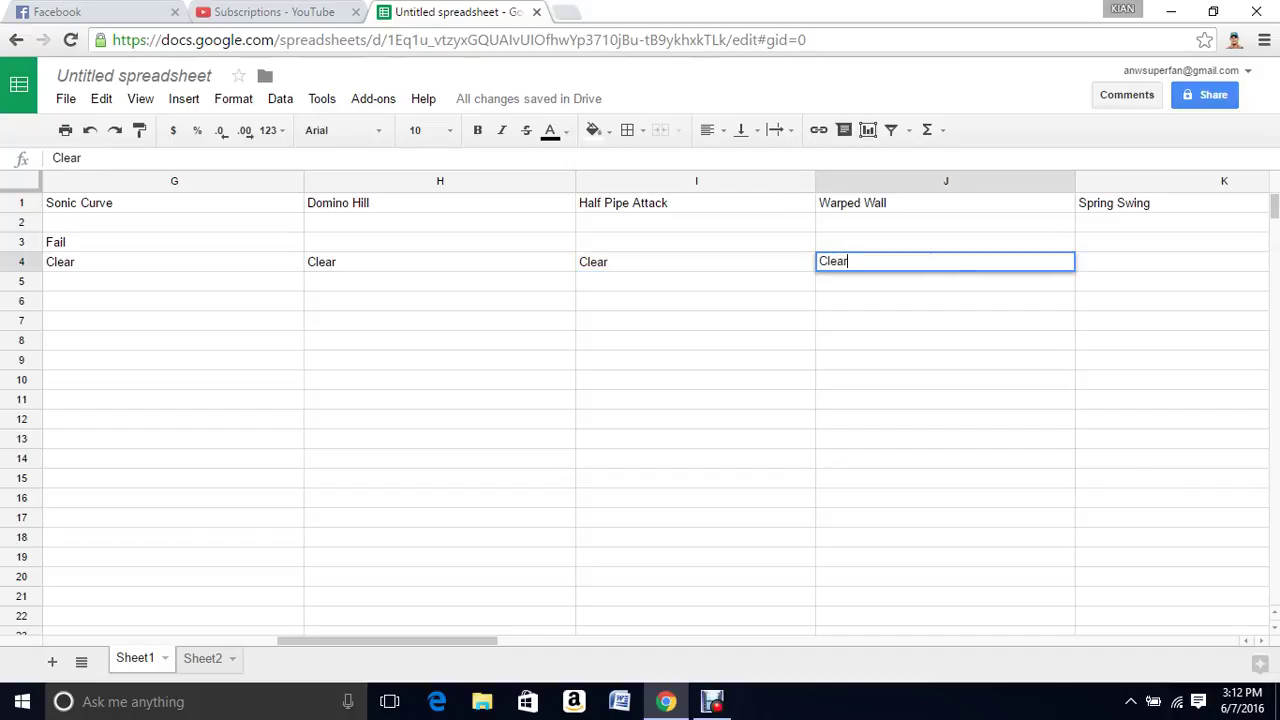
{"action": "key", "text": "Tab"}
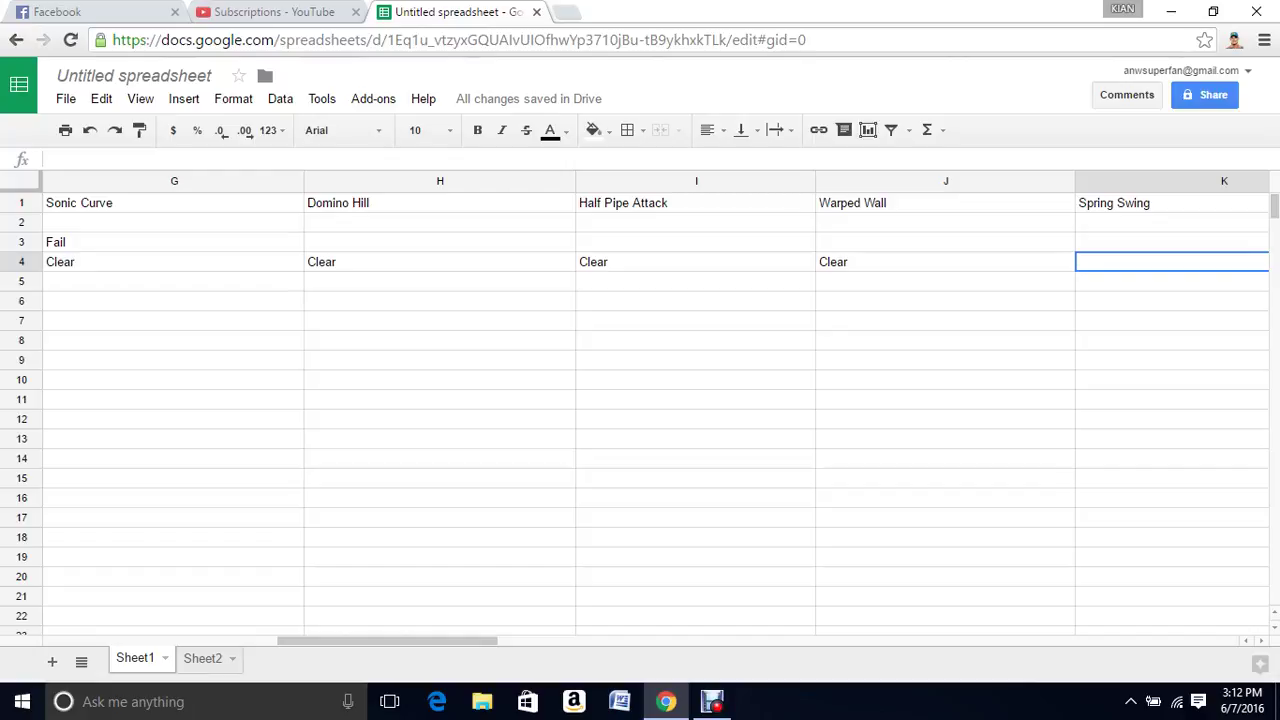
{"action": "type", "text": "Clea"}
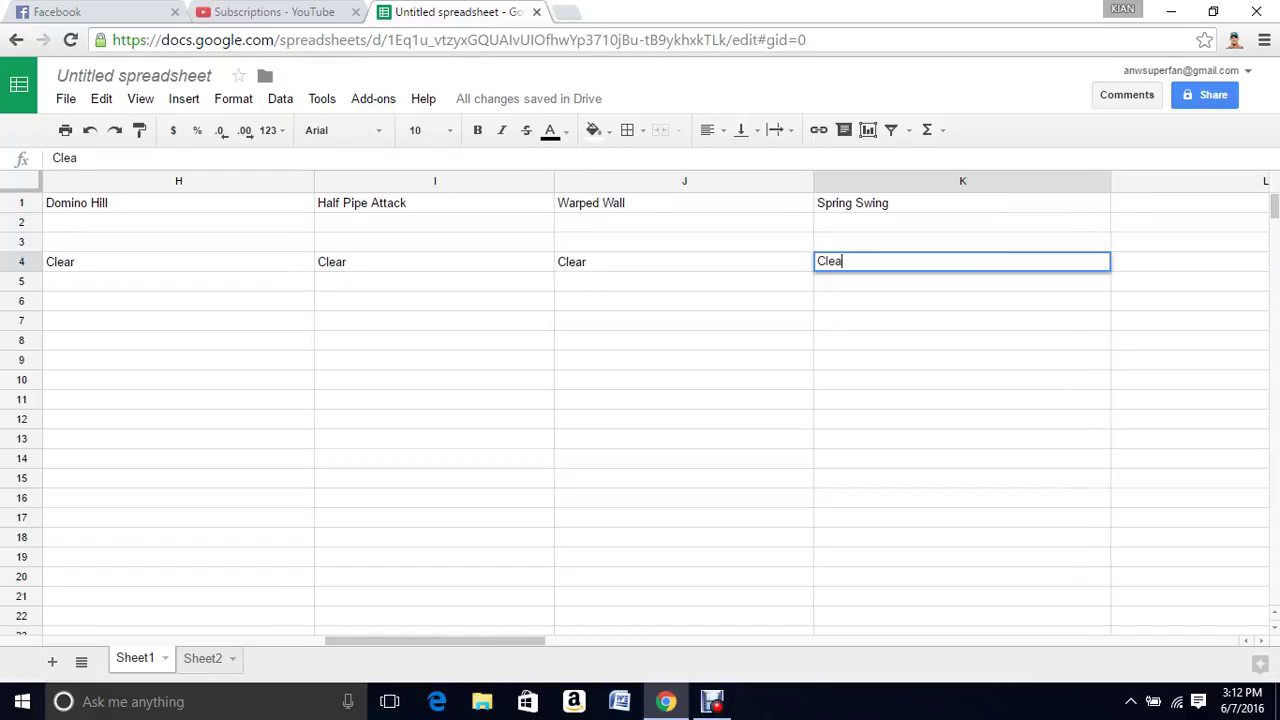
{"action": "type", "text": "r"}
{"action": "left_click", "coordinate": [962, 320]}
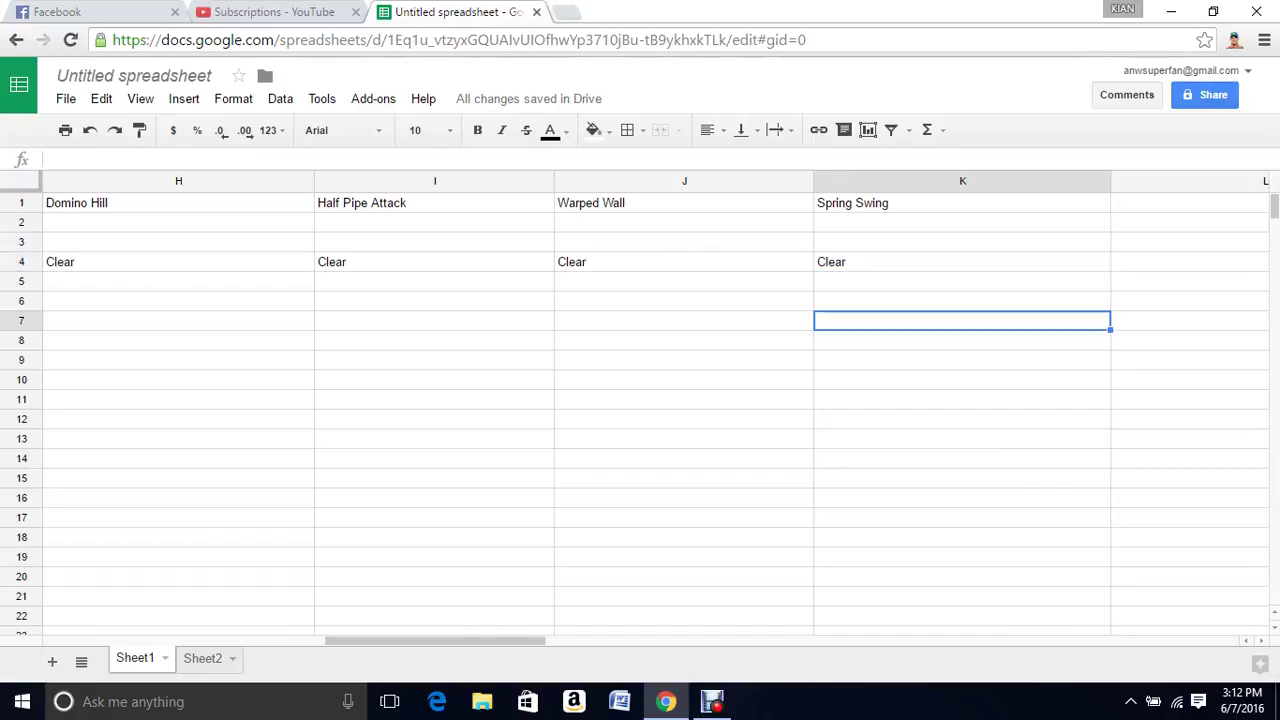
{"action": "scroll", "coordinate": [640, 400], "scroll_direction": "left", "scroll_amount": 1}
Step: Enter Clear in C5 and D5, and Fail in E5
{"action": "scroll", "coordinate": [640, 400], "scroll_direction": "left", "scroll_amount": 5}
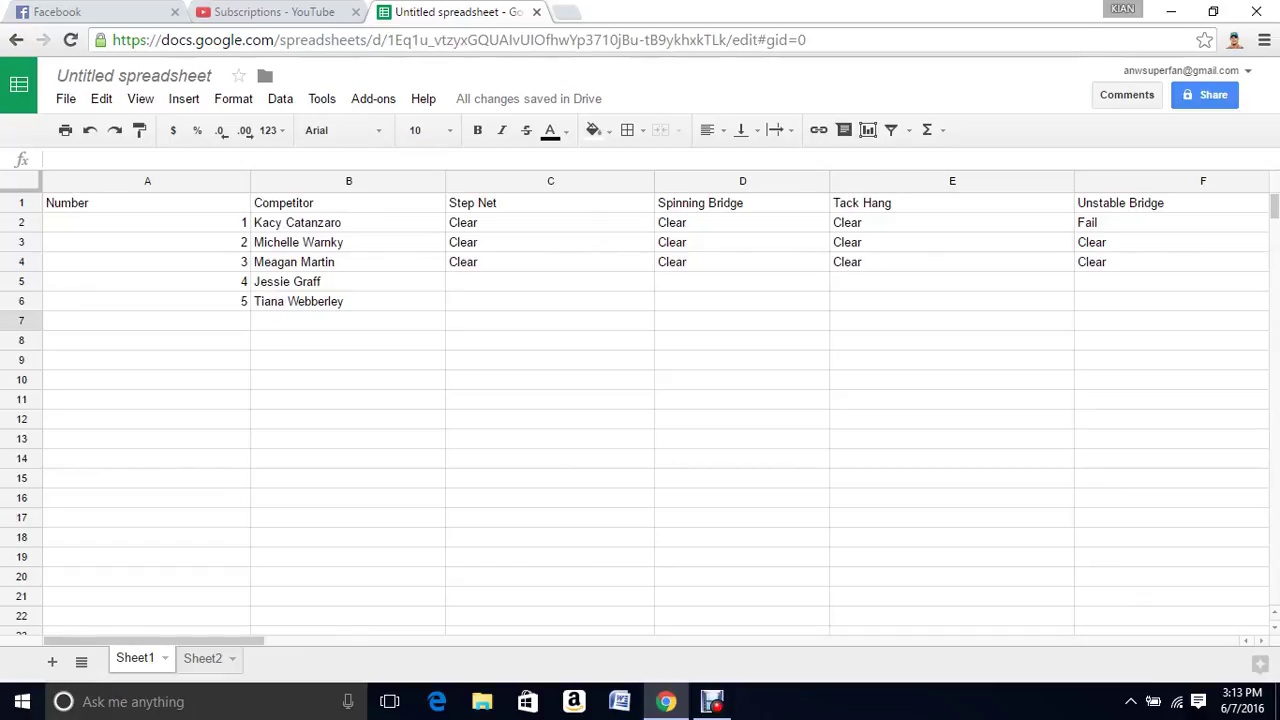
{"action": "left_click", "coordinate": [550, 281]}
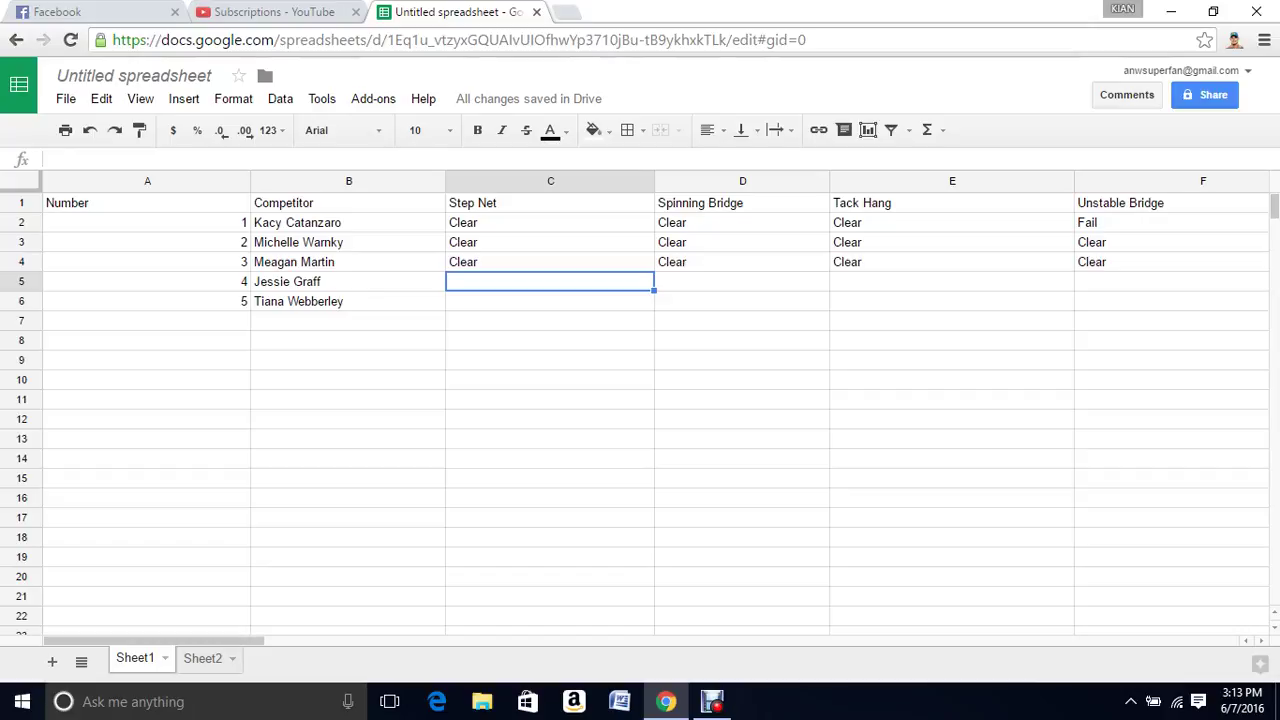
{"action": "type", "text": "Clear"}
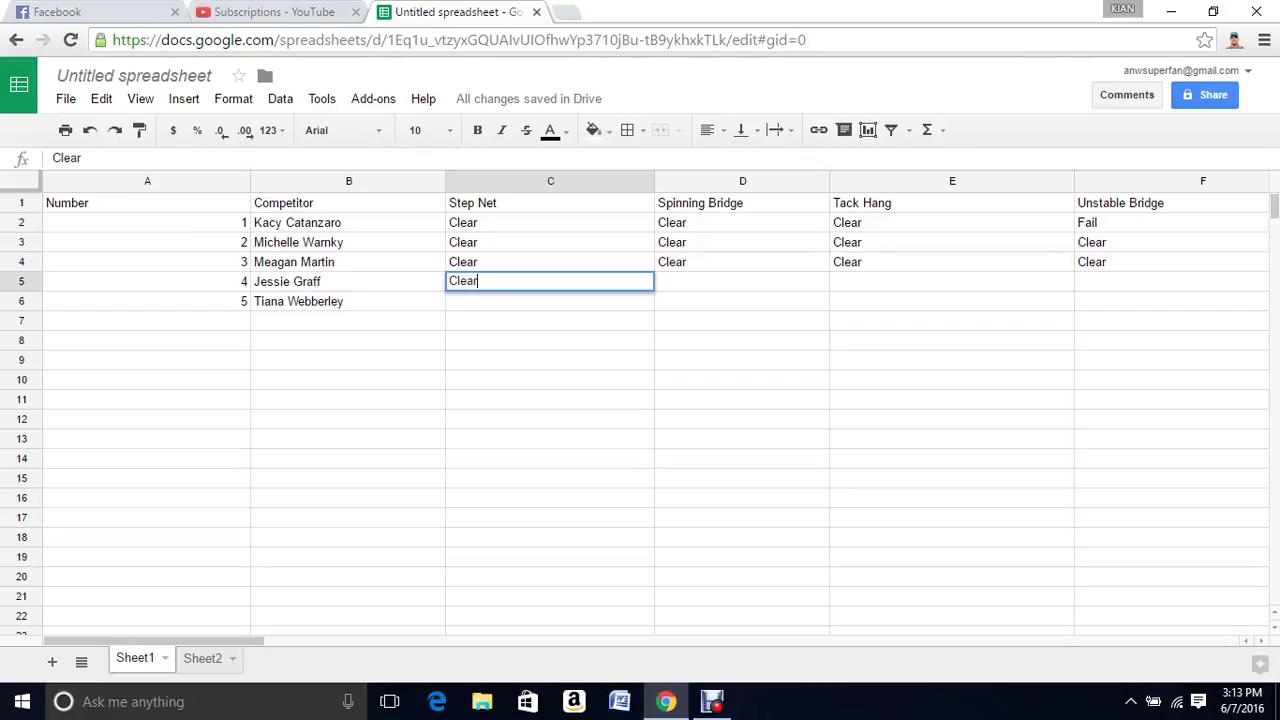
{"action": "key", "text": "Tab"}
{"action": "type", "text": "Cl"}
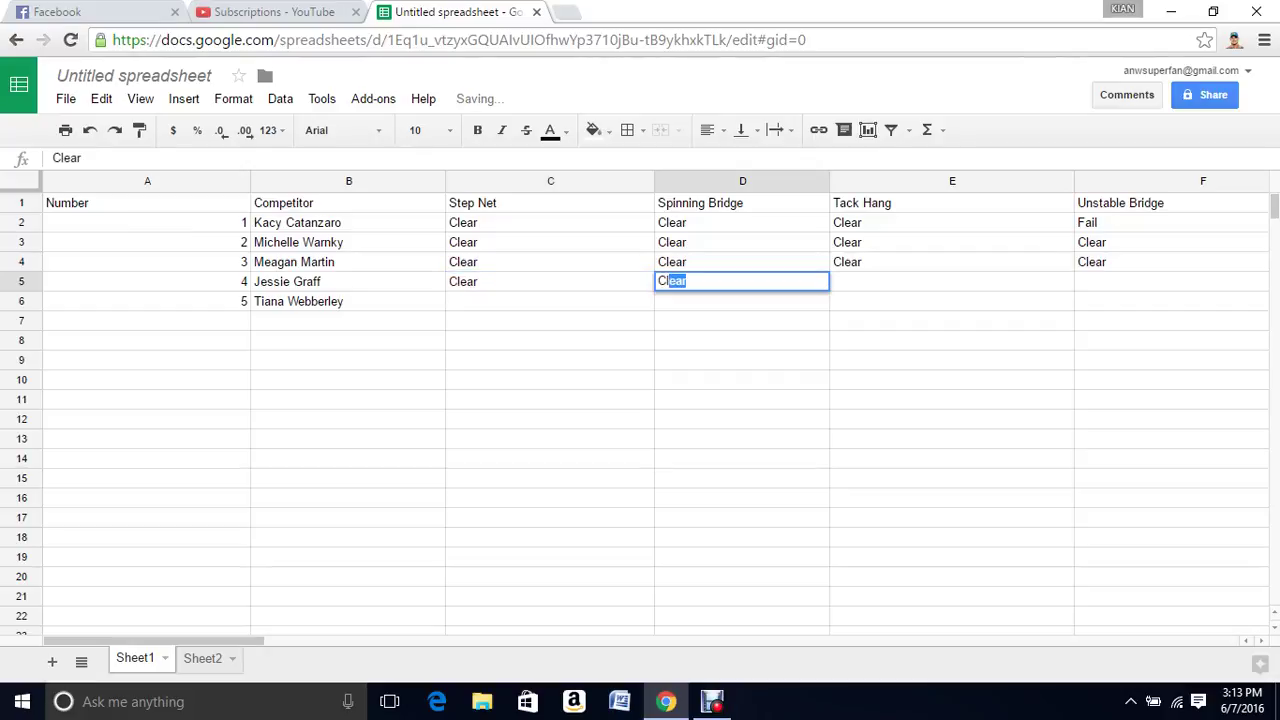
{"action": "type", "text": "ear"}
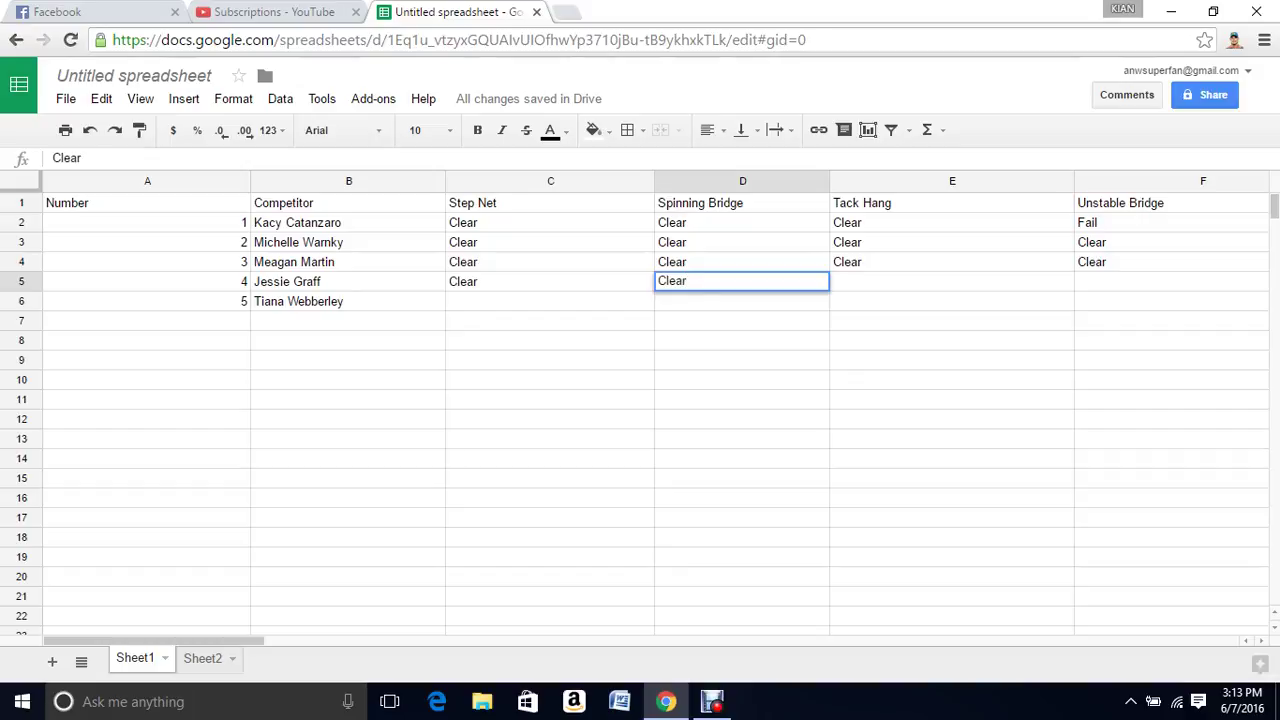
{"action": "key", "text": "Tab"}
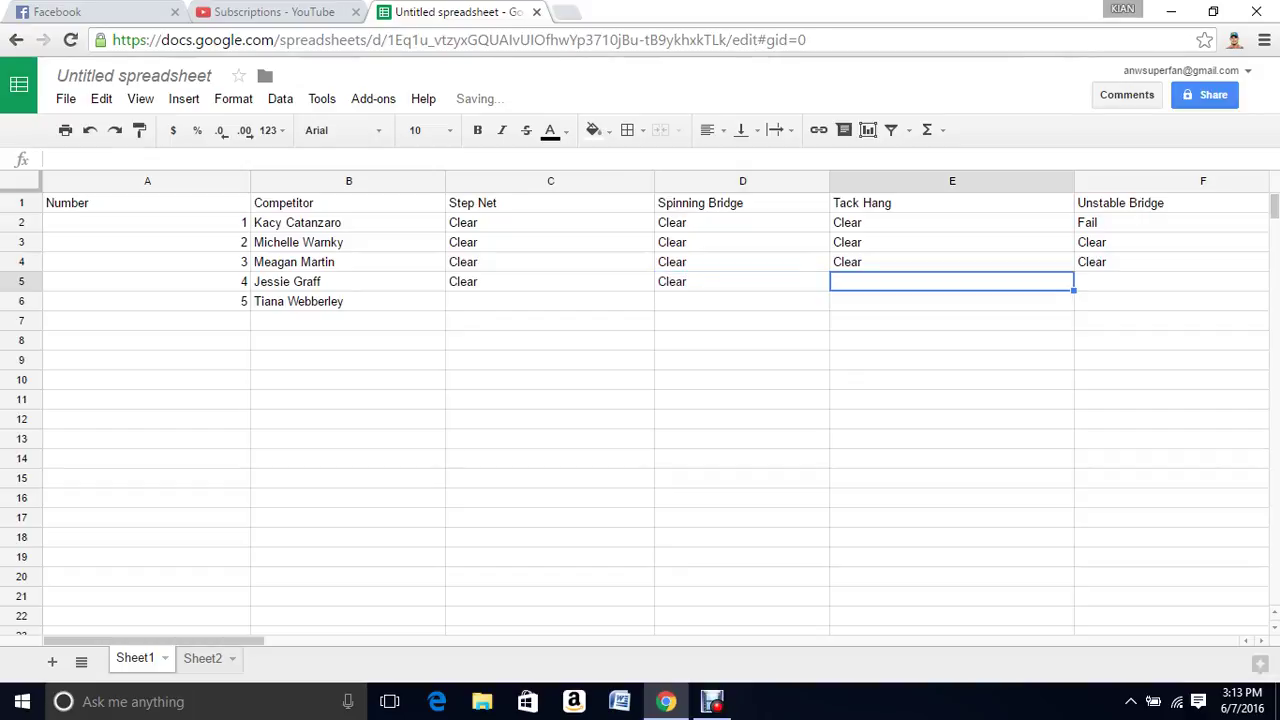
{"action": "type", "text": "Fail"}
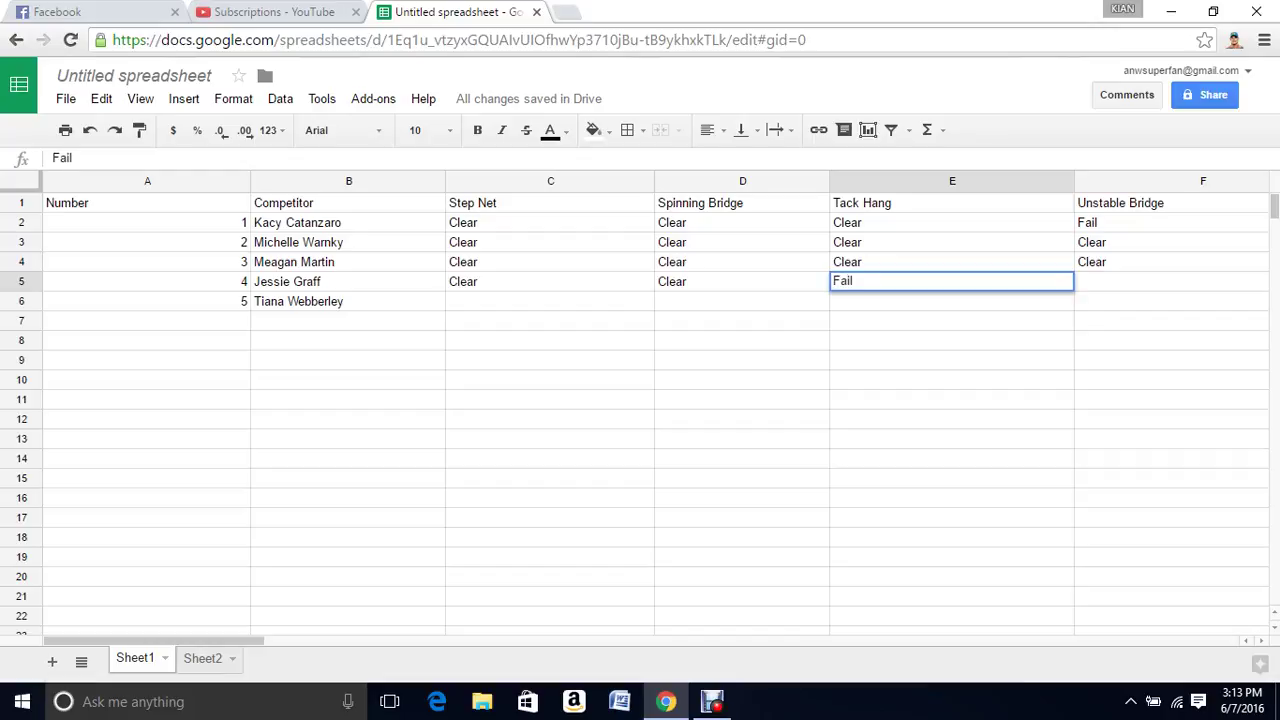
{"action": "key", "text": "Return"}
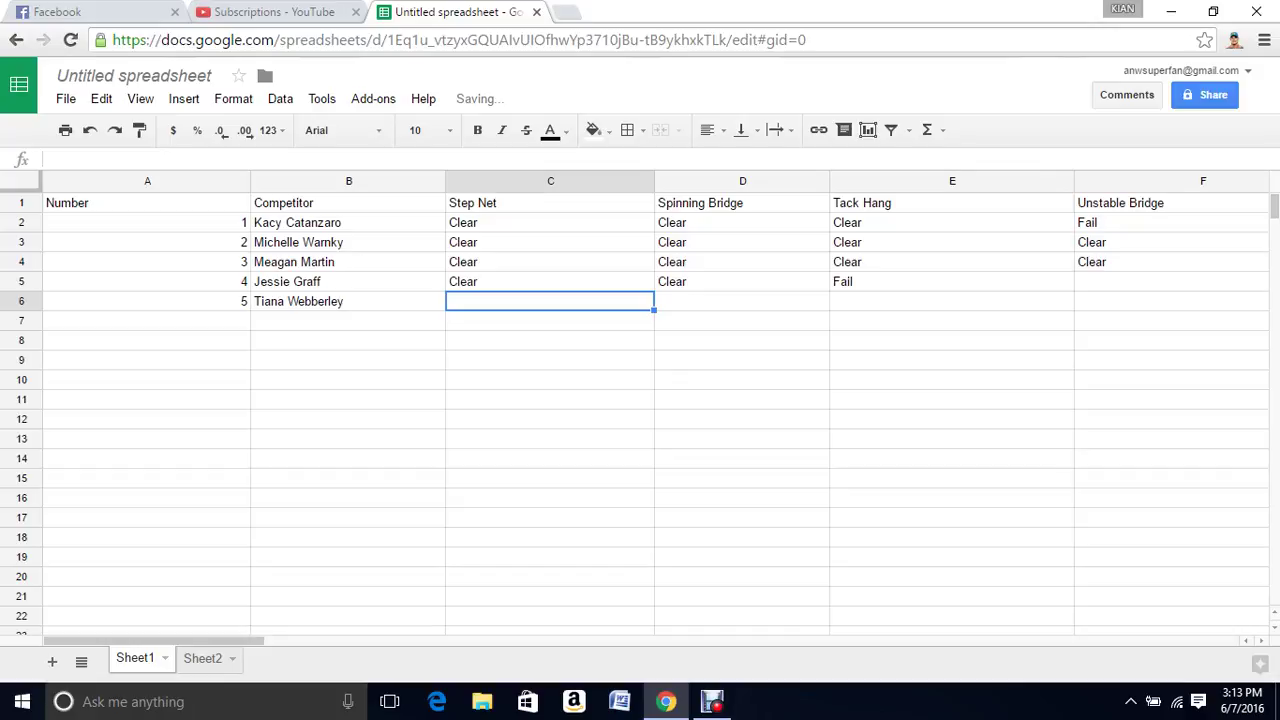
Step: Enter Clear in row 6 from Step Net through Sonic Curve (C6–G6)
{"action": "type", "text": "Cle"}
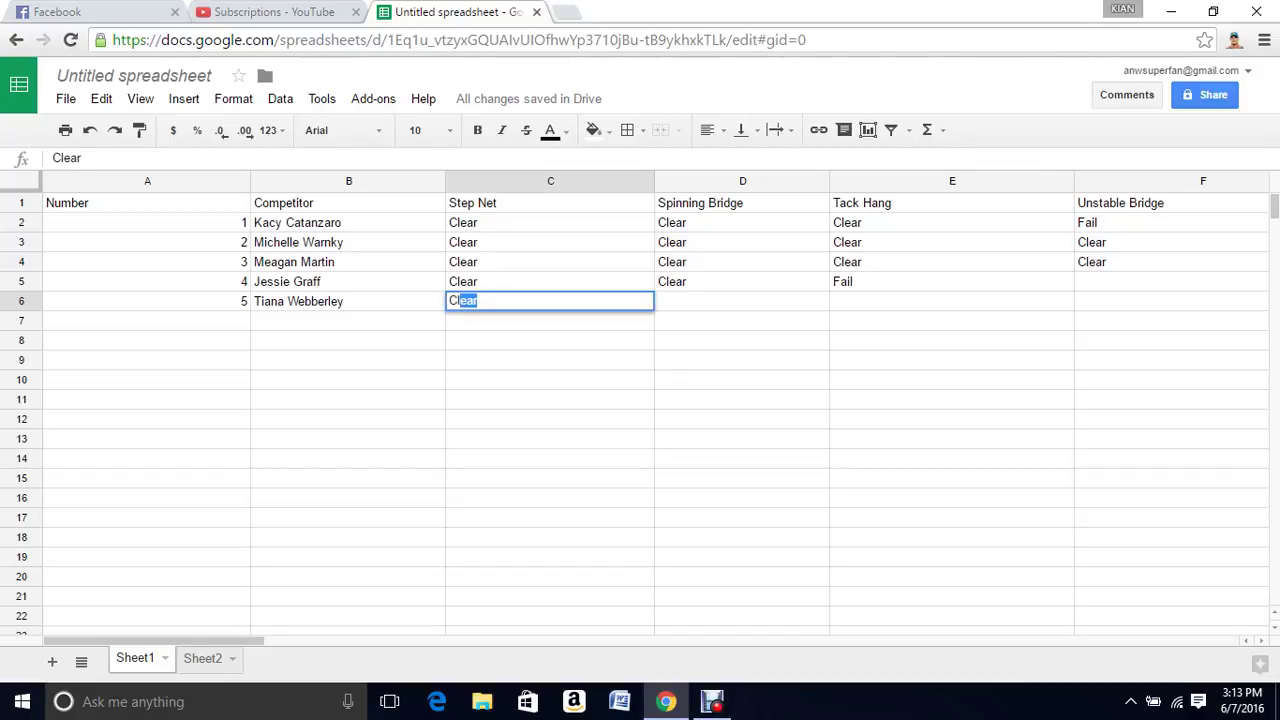
{"action": "type", "text": "ar"}
{"action": "key", "text": "Tab"}
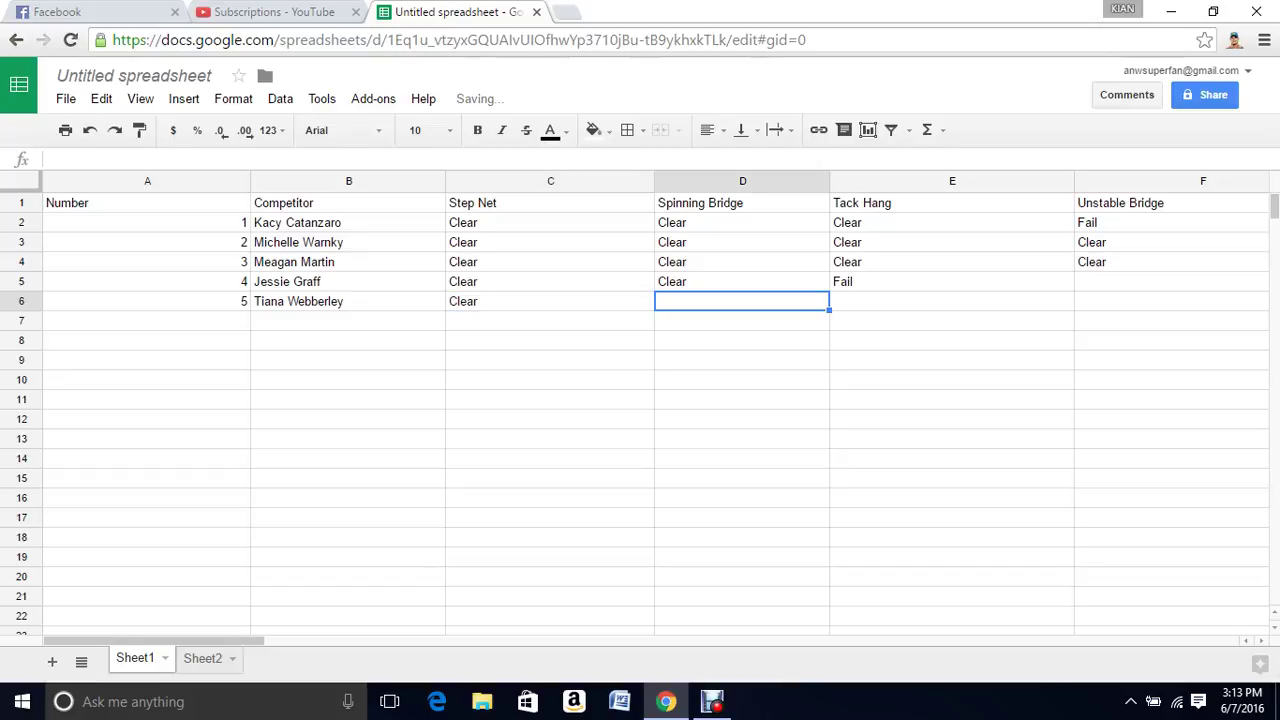
{"action": "type", "text": "Clea"}
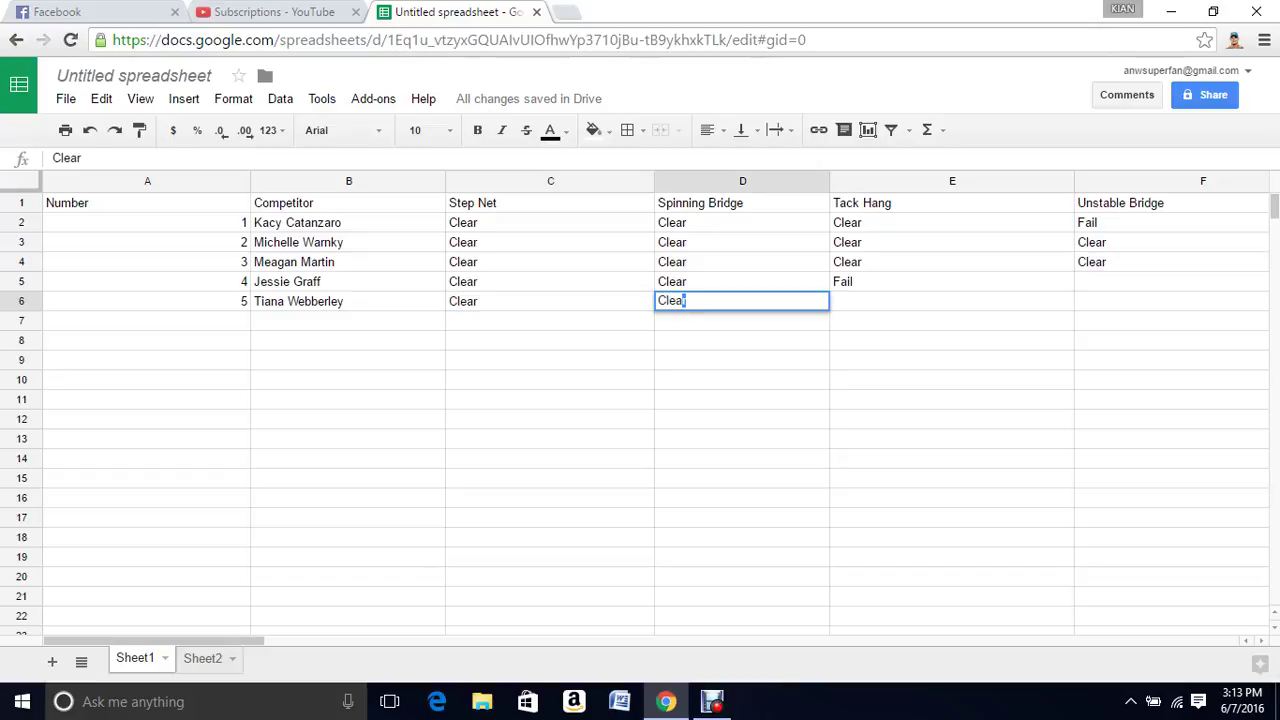
{"action": "type", "text": "r"}
{"action": "scroll", "coordinate": [640, 400], "scroll_direction": "right", "scroll_amount": 5}
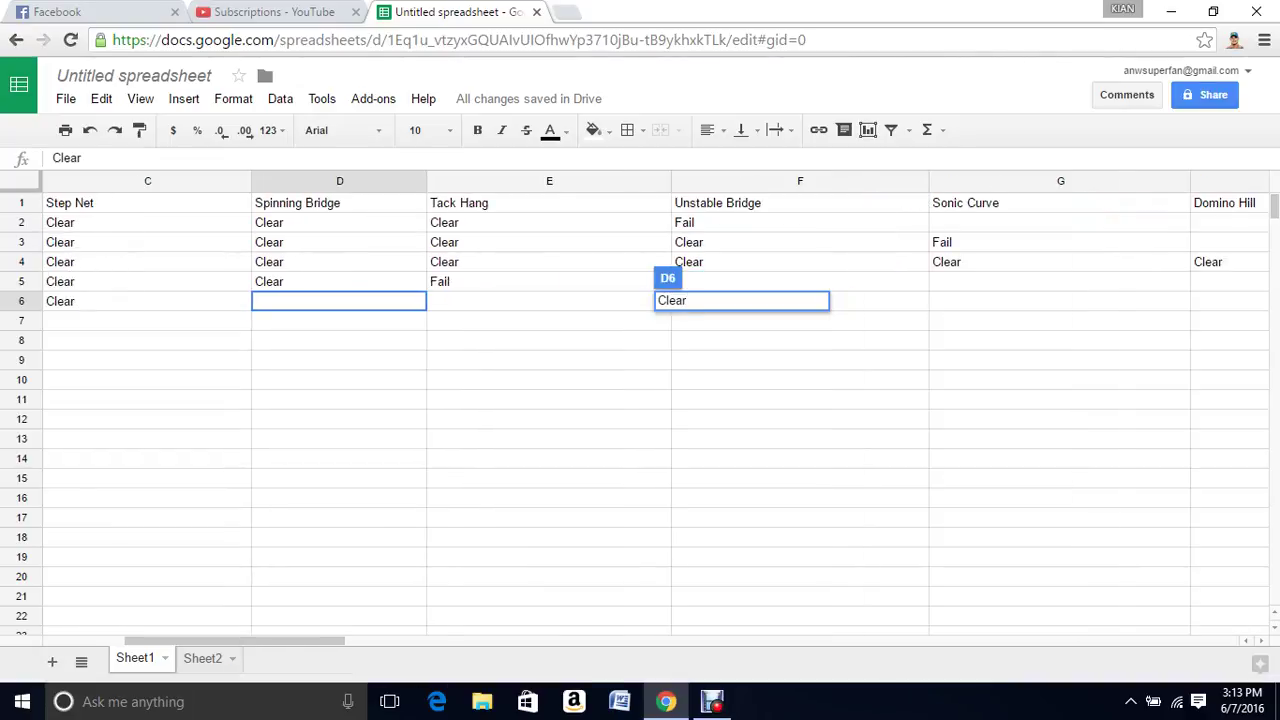
{"action": "key", "text": "Return"}
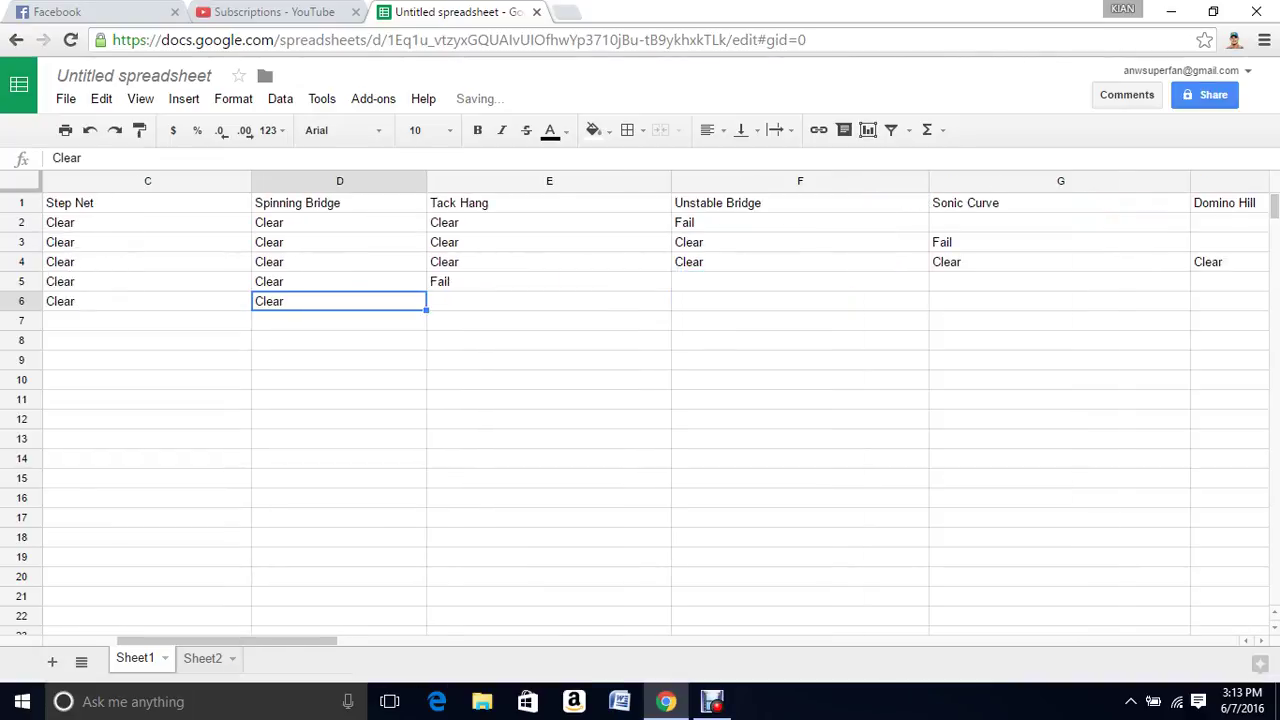
{"action": "left_click", "coordinate": [549, 301]}
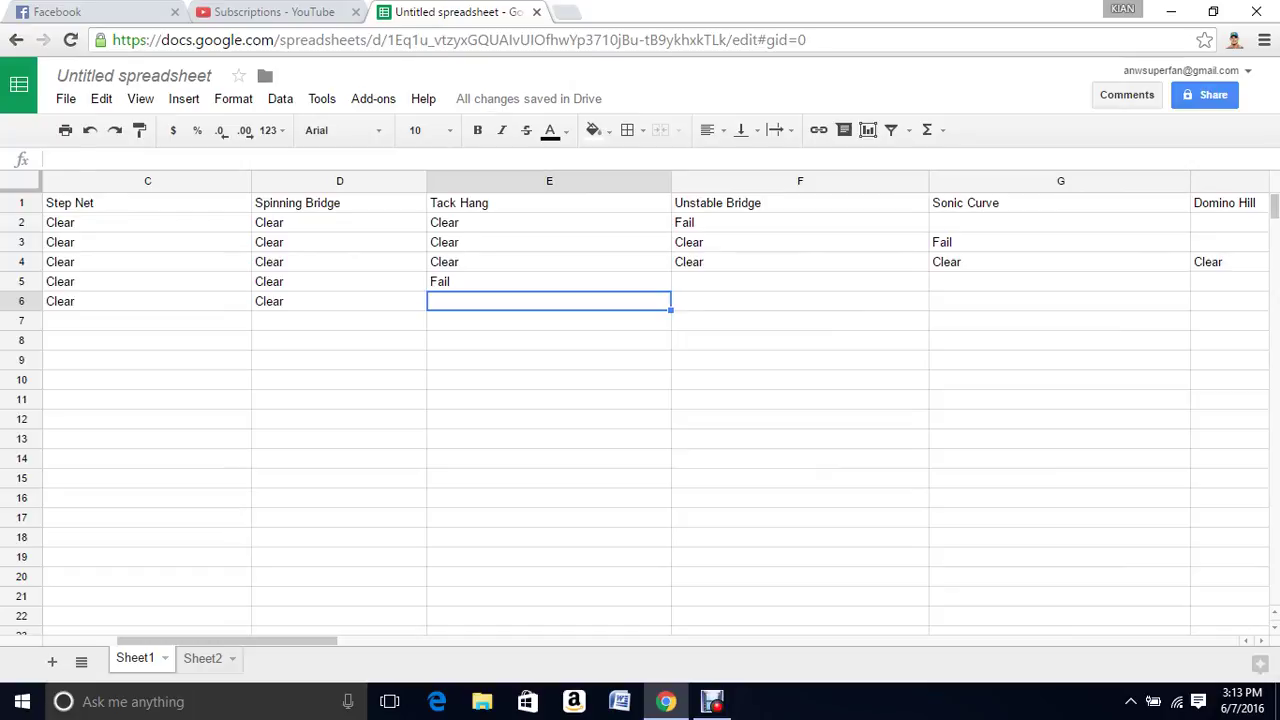
{"action": "type", "text": "Clea"}
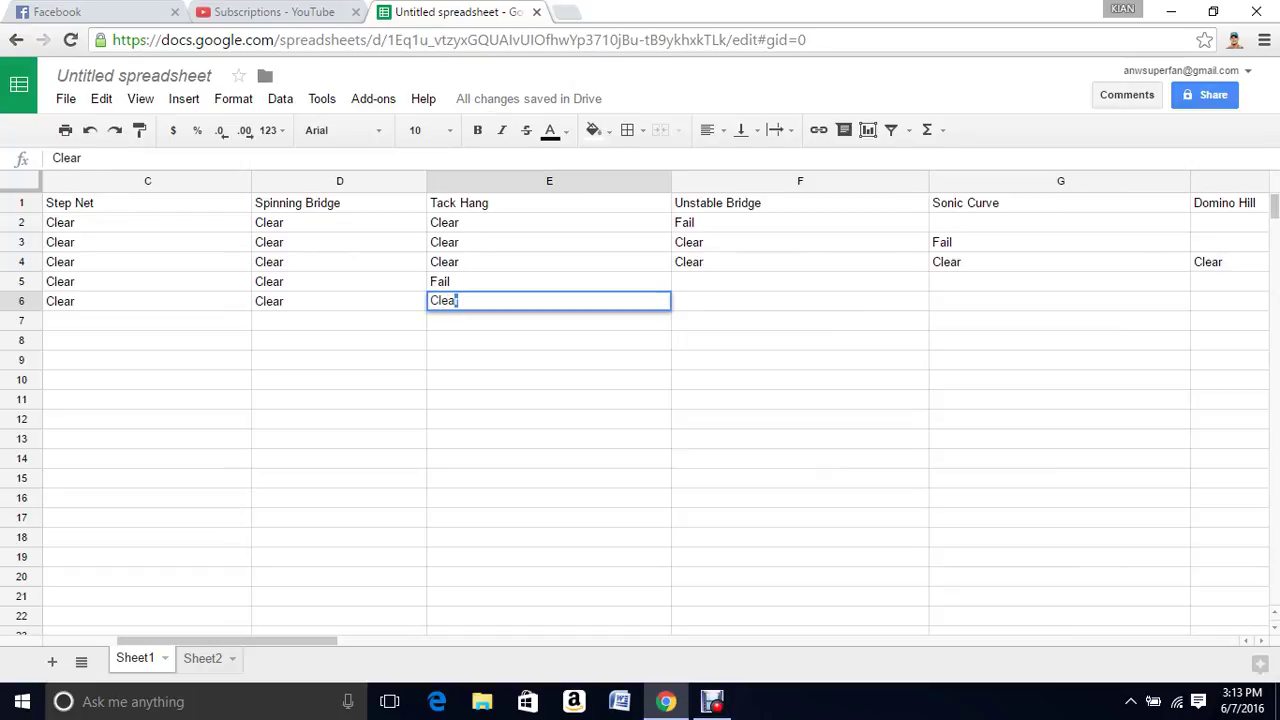
{"action": "type", "text": "r"}
{"action": "key", "text": "Tab"}
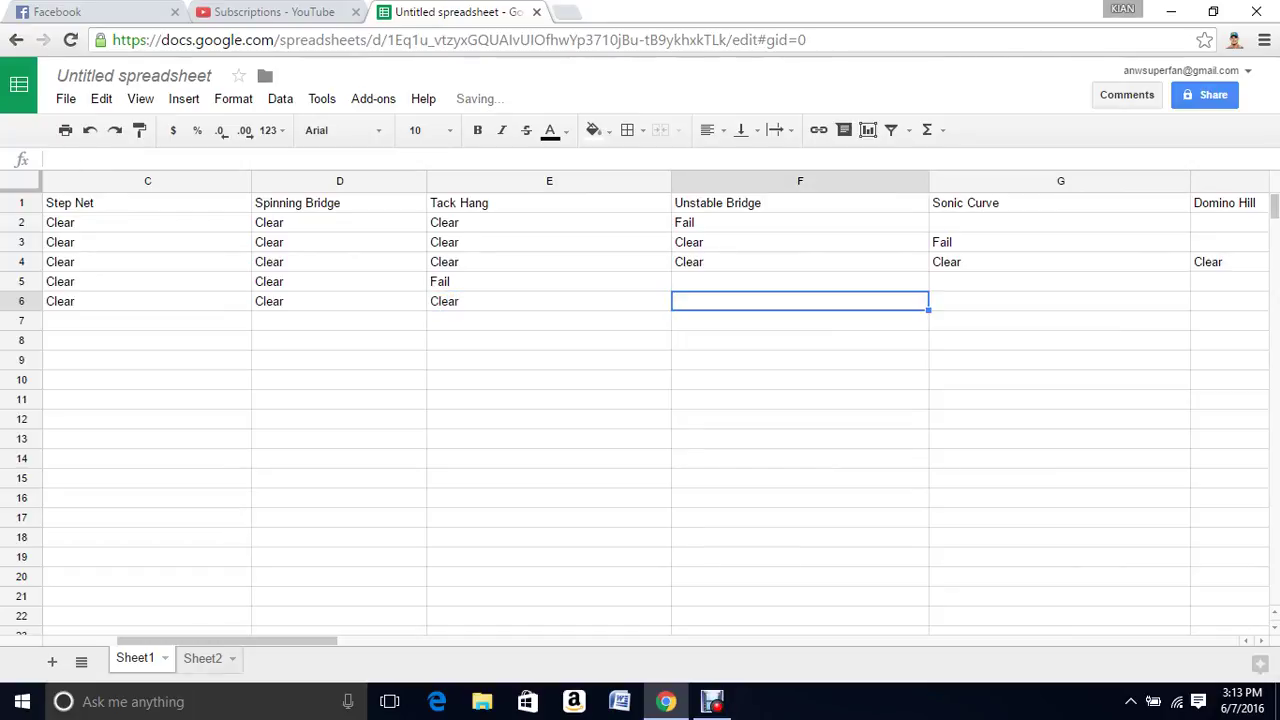
{"action": "type", "text": "C"}
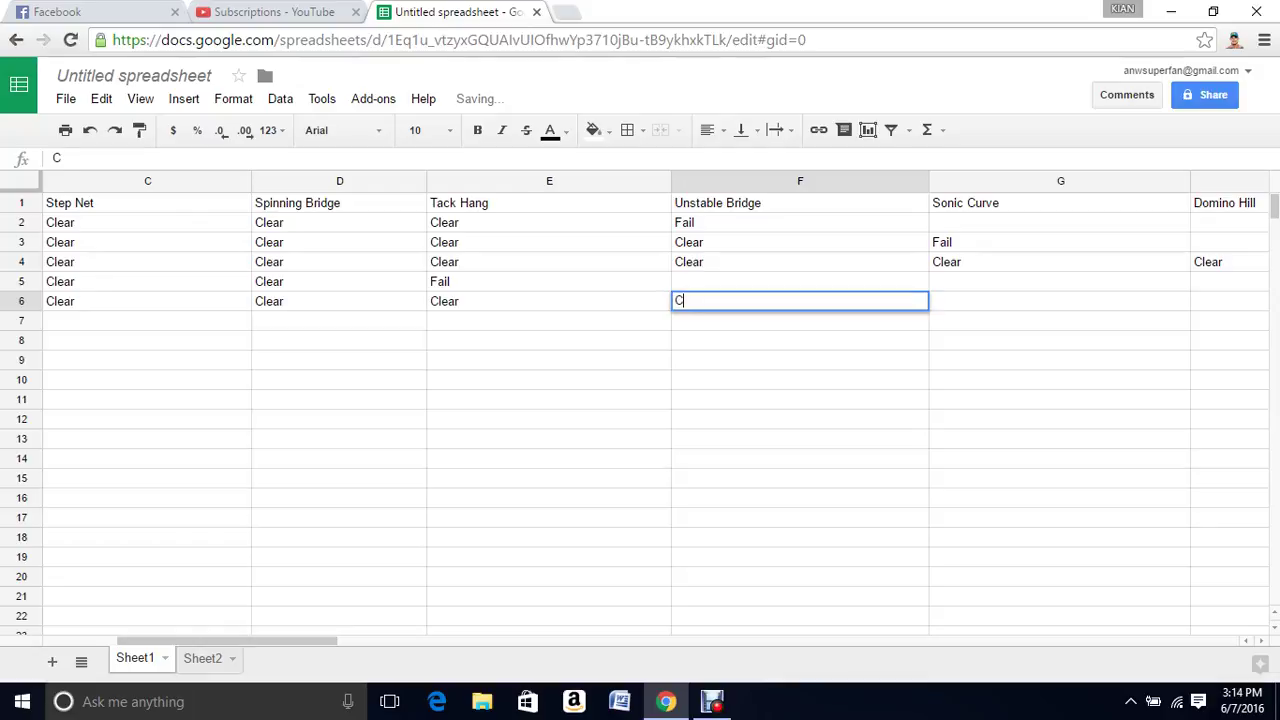
{"action": "type", "text": "lear"}
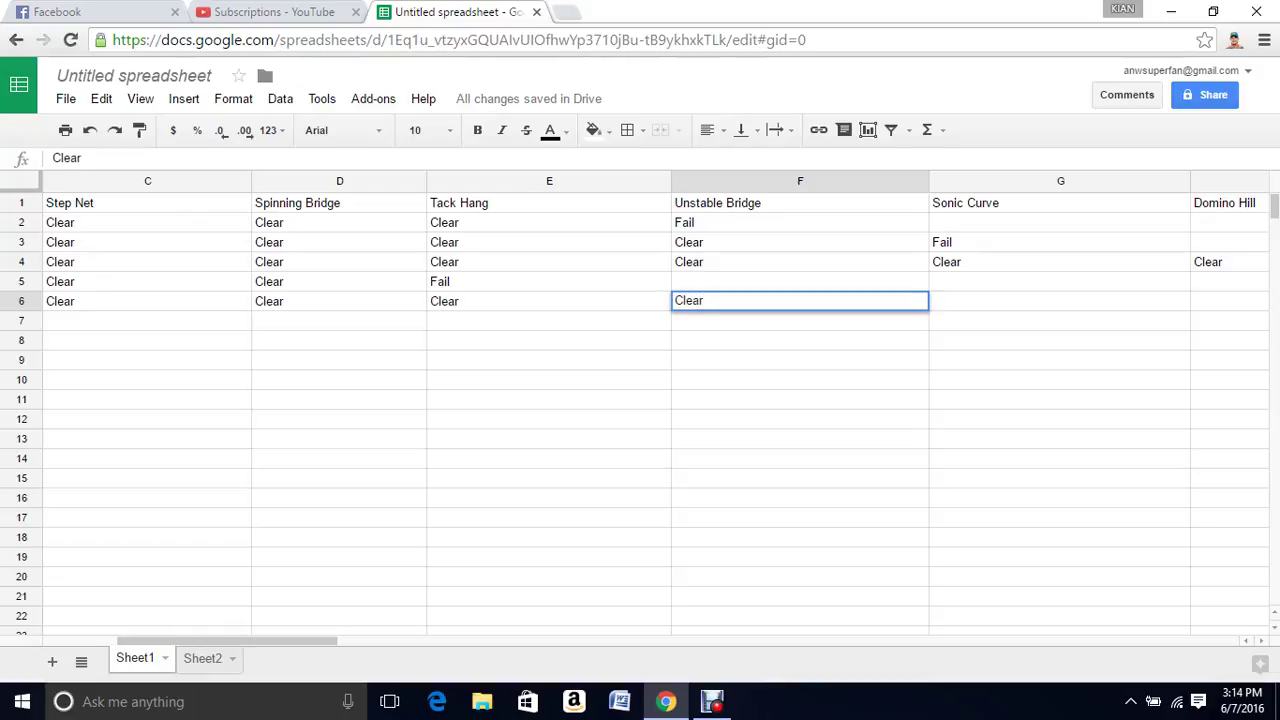
{"action": "key", "text": "Tab"}
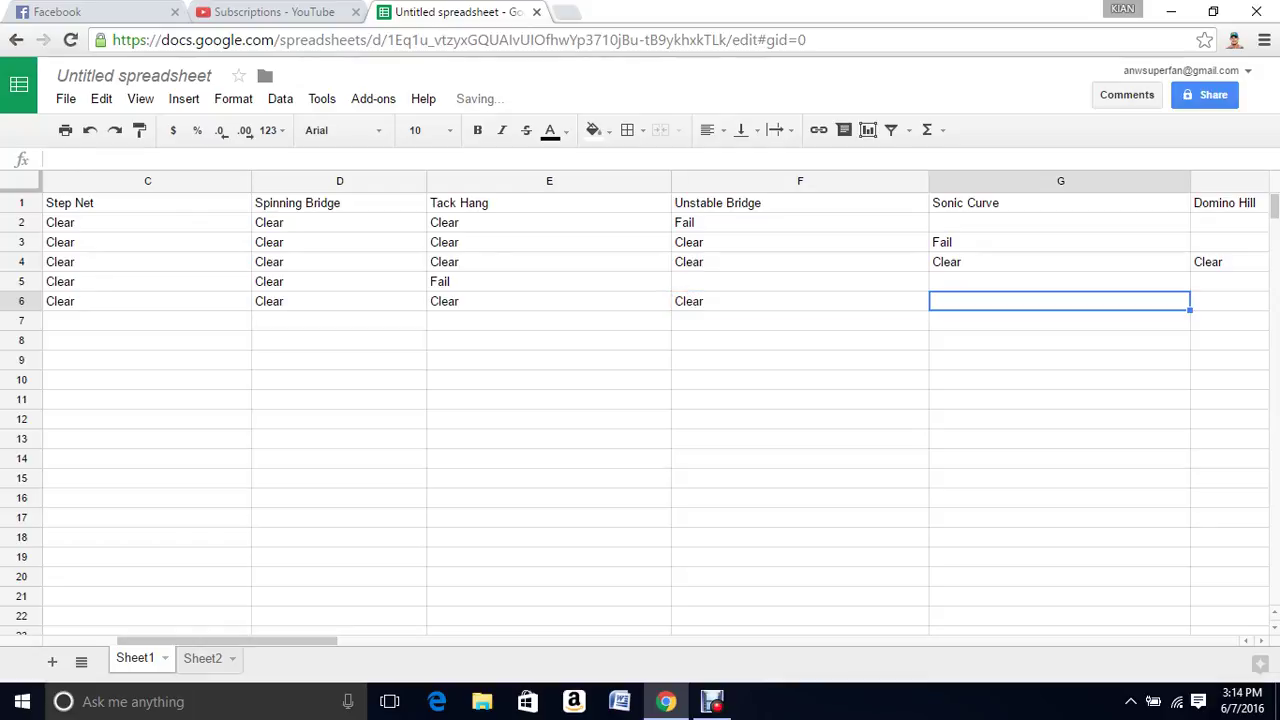
{"action": "type", "text": "Cle"}
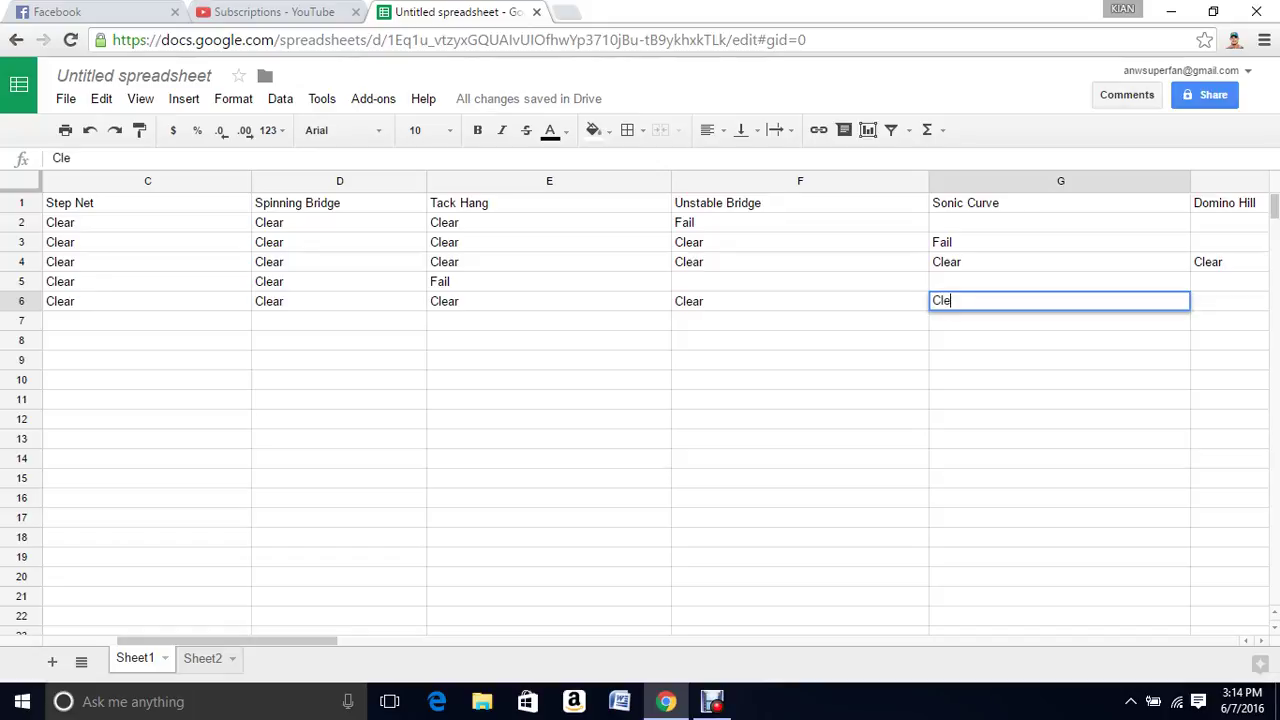
{"action": "type", "text": "ar"}
{"action": "key", "text": "Return"}
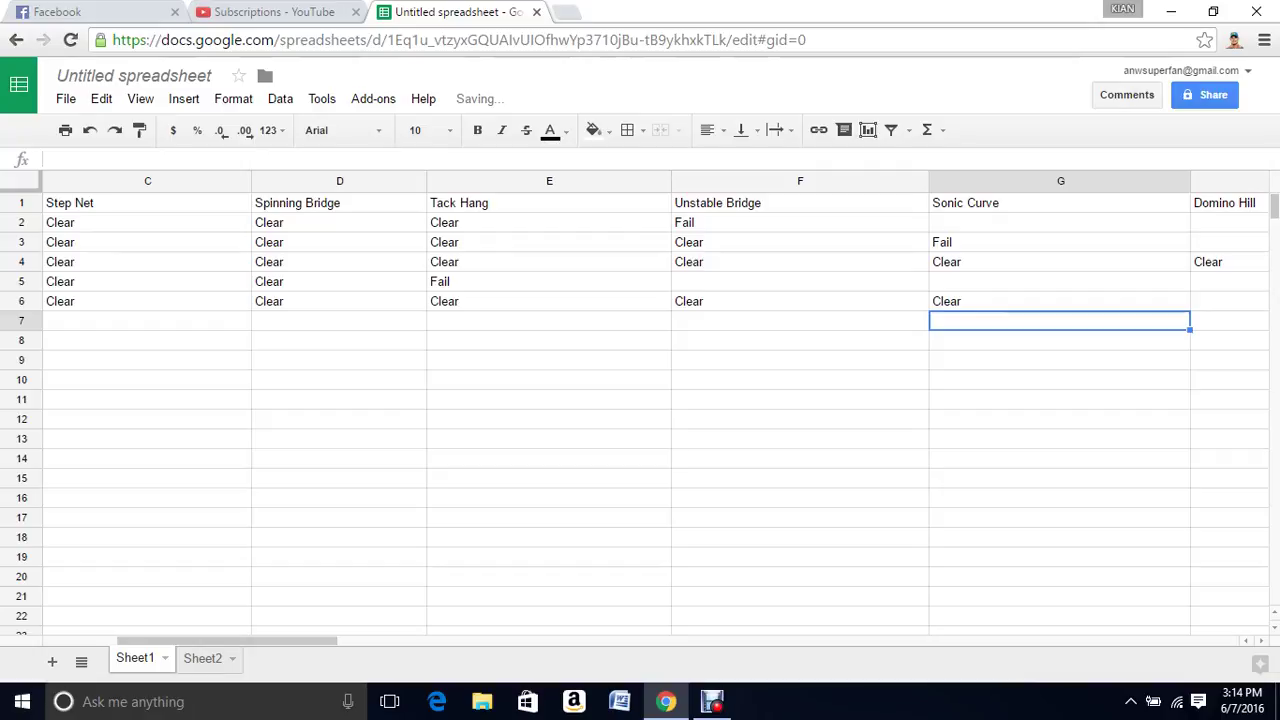
Step: Enter Clear in H6 through K6, then switch to Sheet2
{"action": "scroll", "coordinate": [640, 400], "scroll_direction": "right", "scroll_amount": 1}
{"action": "scroll", "coordinate": [640, 400], "scroll_direction": "right", "scroll_amount": 1}
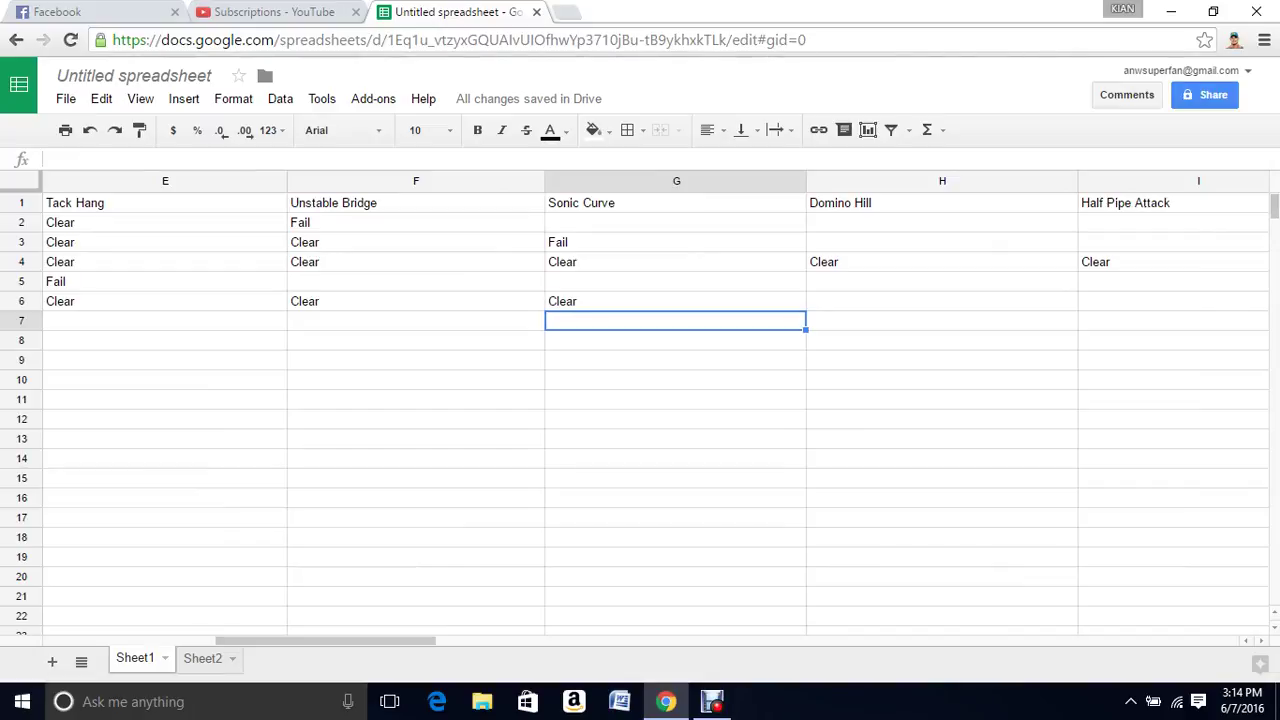
{"action": "left_click", "coordinate": [942, 301]}
{"action": "type", "text": "C"}
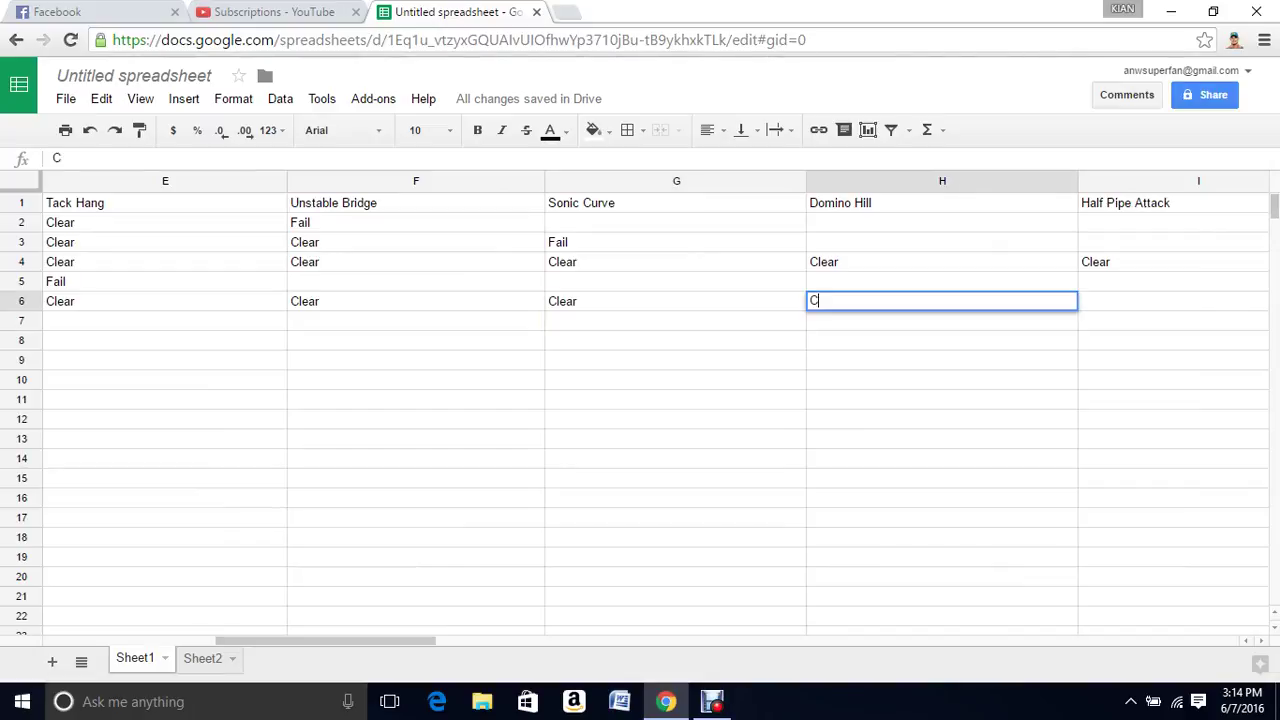
{"action": "type", "text": "lear"}
{"action": "key", "text": "Tab"}
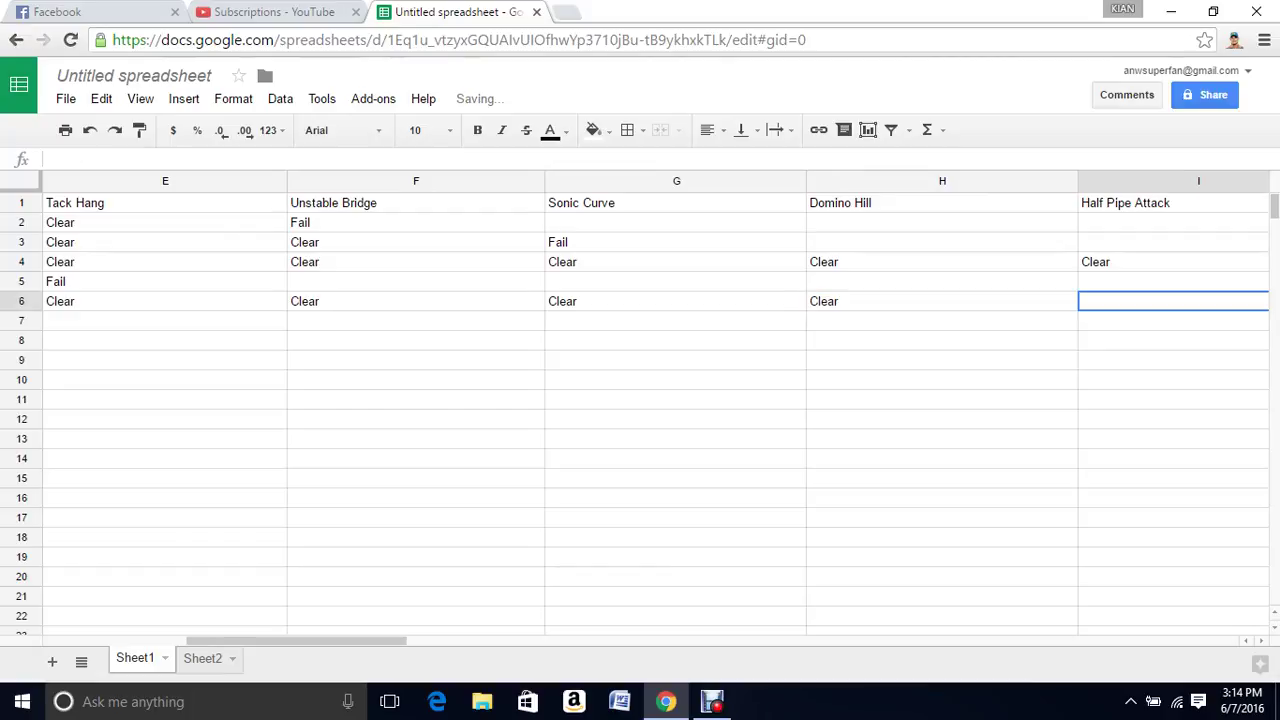
{"action": "type", "text": "Clea"}
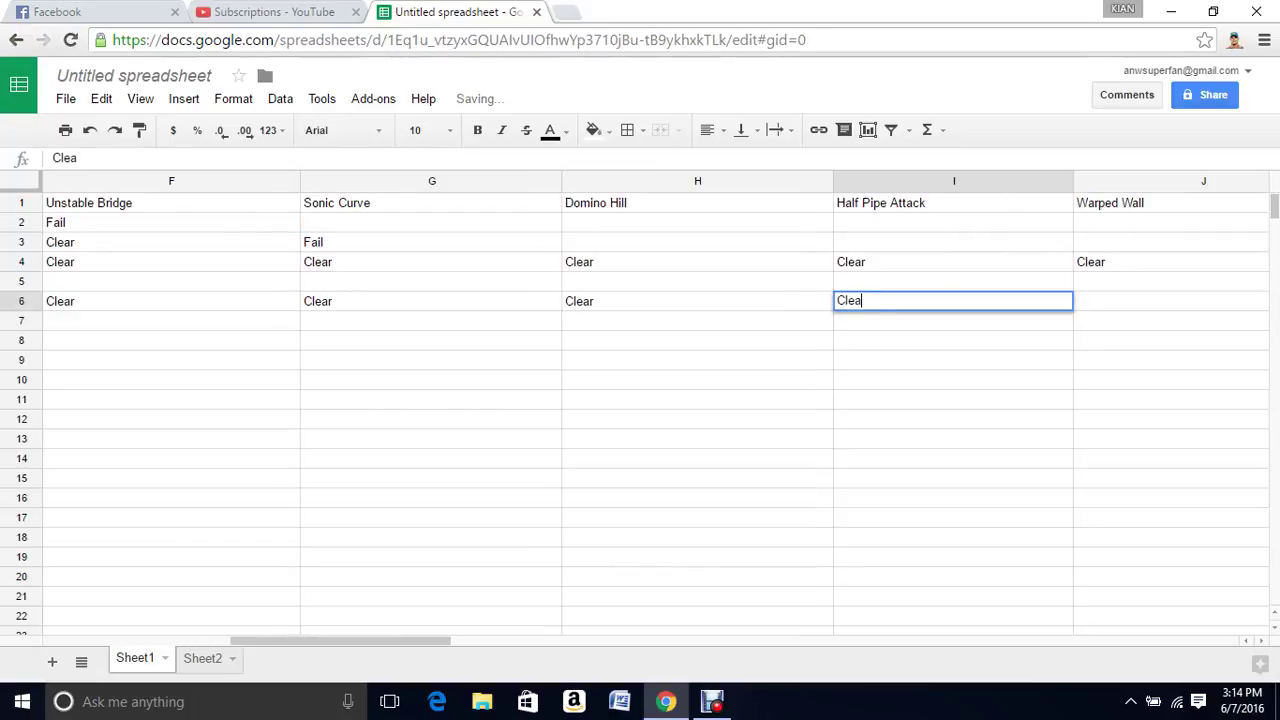
{"action": "type", "text": "r"}
{"action": "key", "text": "Tab"}
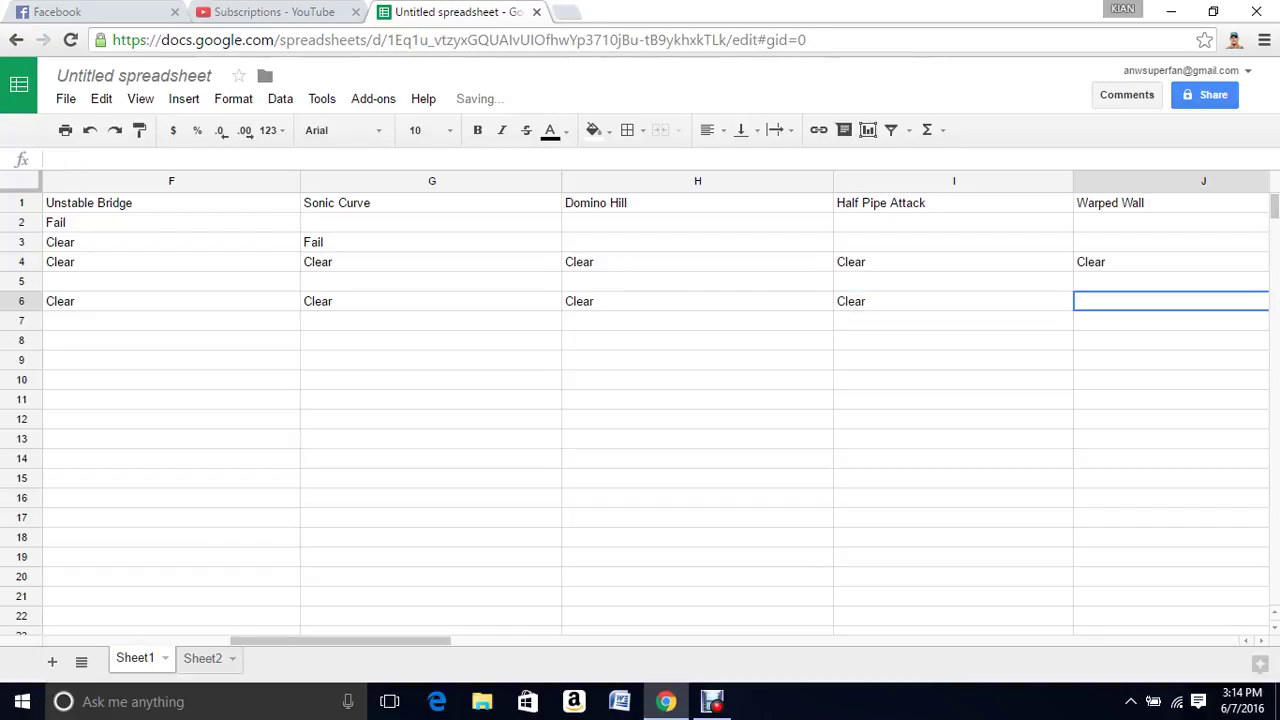
{"action": "type", "text": "Clea"}
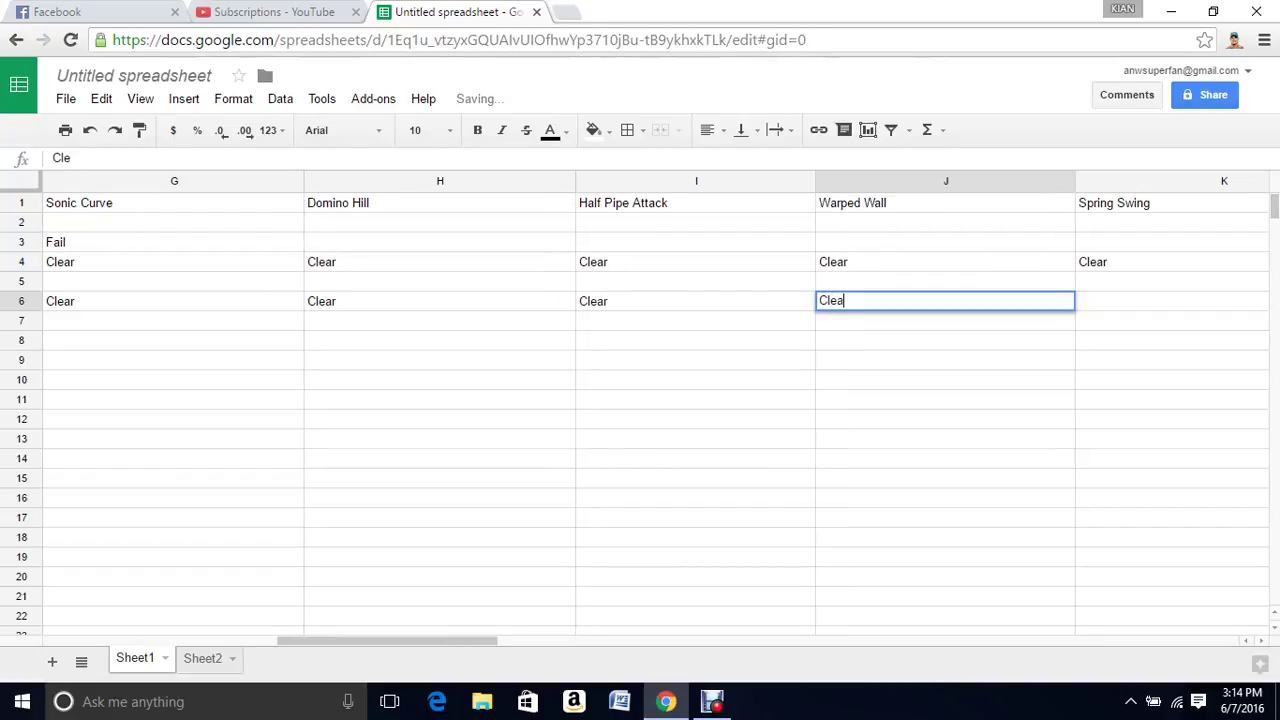
{"action": "type", "text": "r"}
{"action": "key", "text": "Tab"}
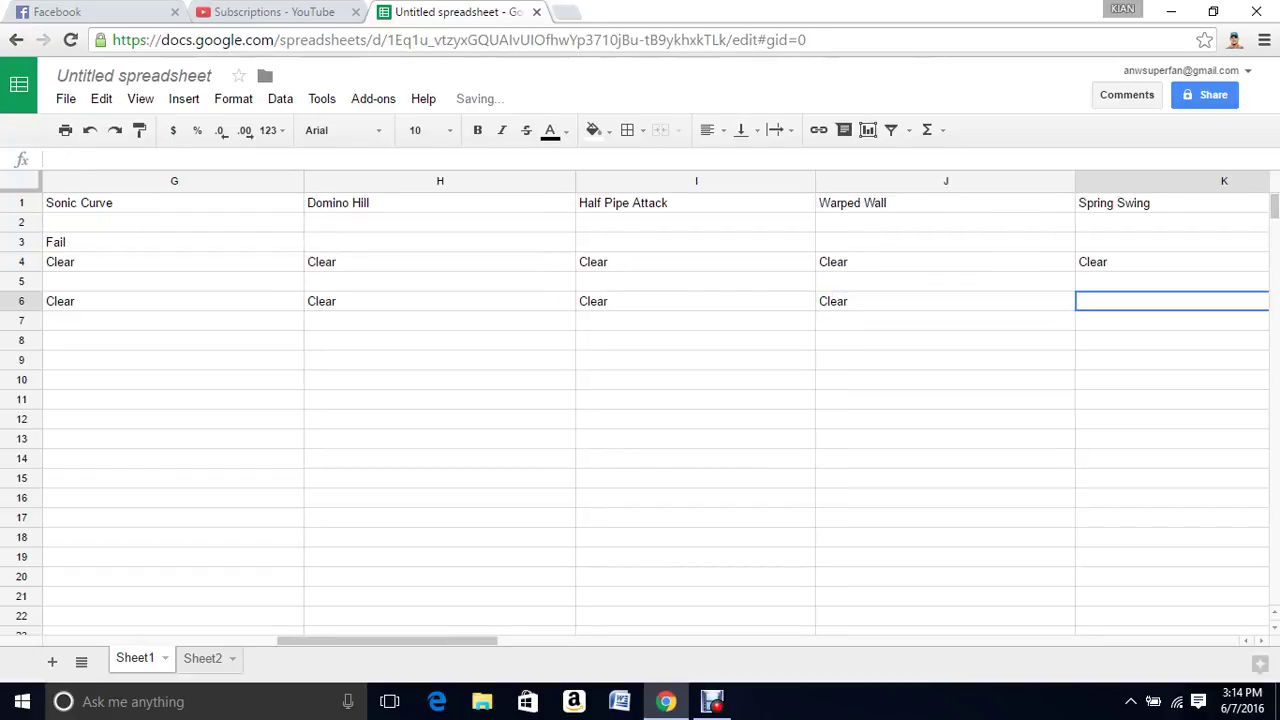
{"action": "type", "text": "C"}
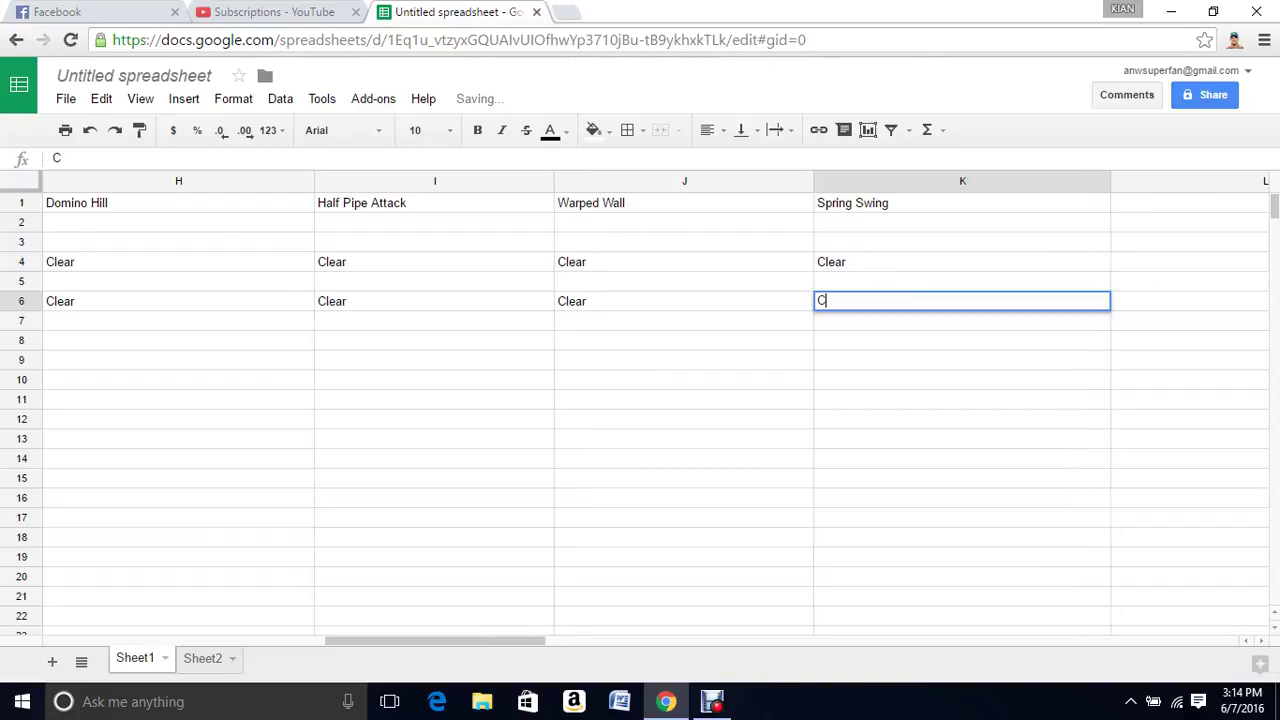
{"action": "type", "text": "lear"}
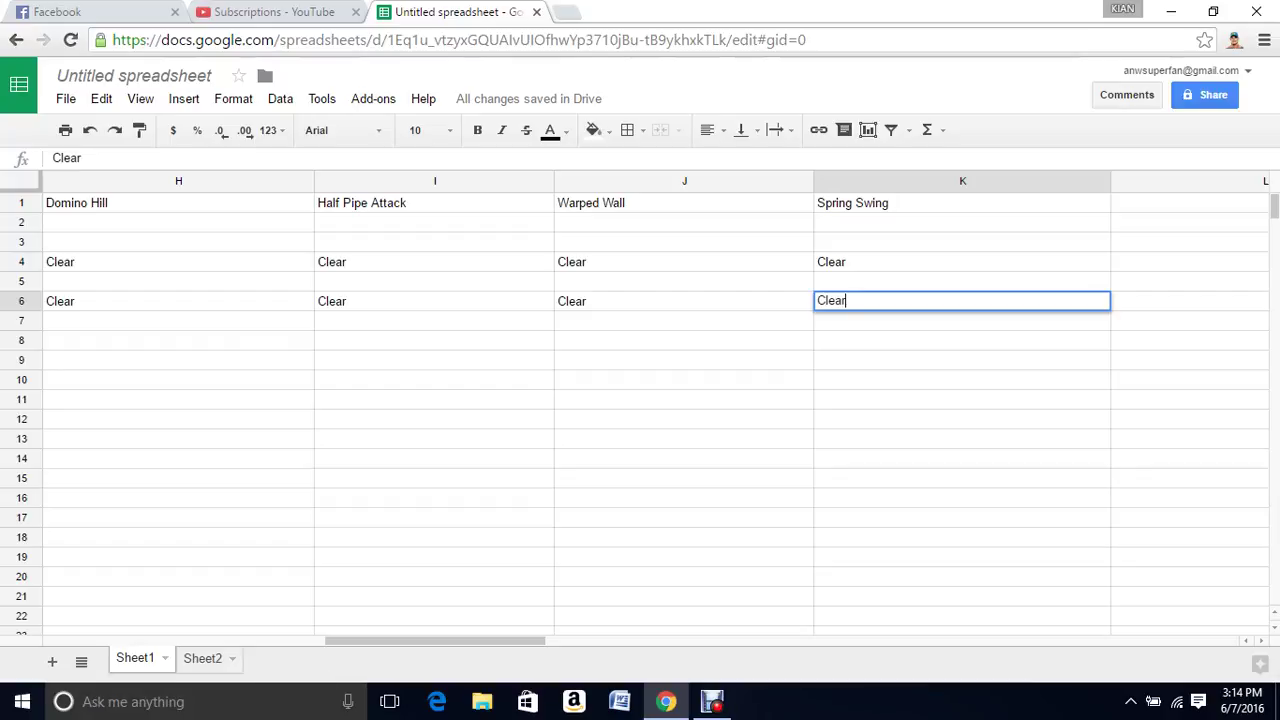
{"action": "key", "text": "ctrl+shift+Page_Down"}
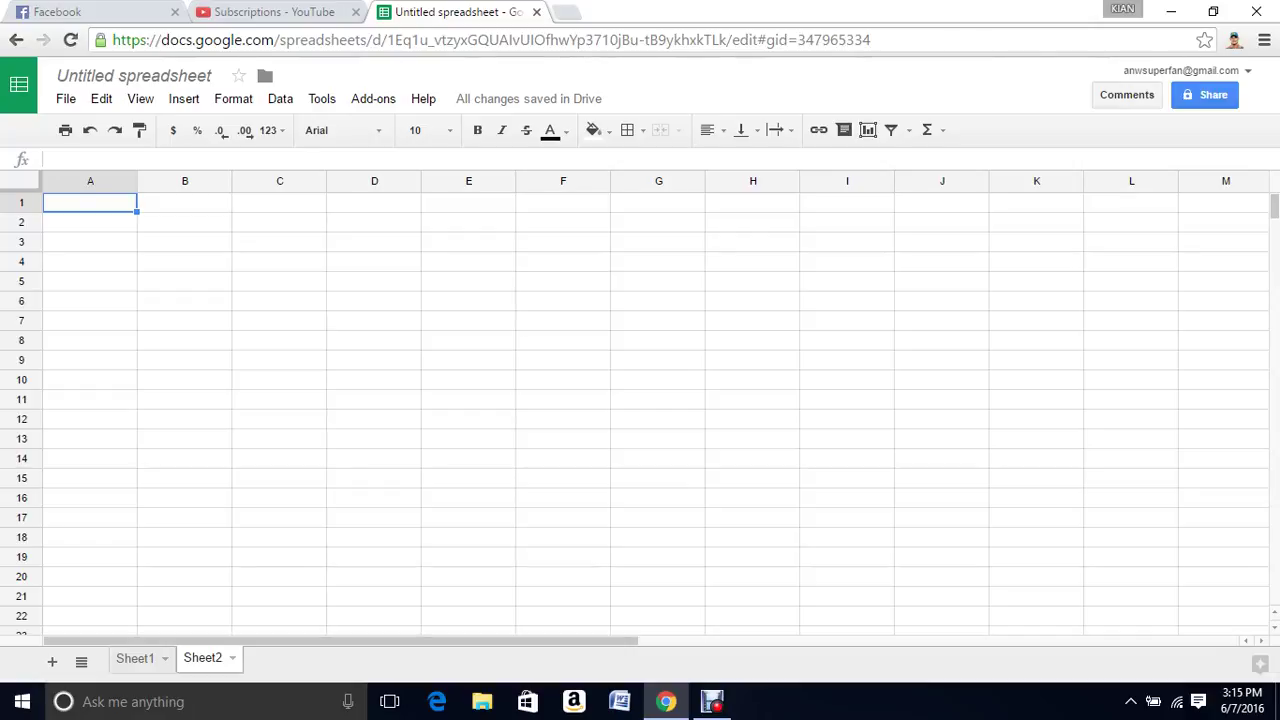
Step: Replace the mistyped 'Rope' in A1 with 'Number', then enter 1 in A2 and 2 in A3
{"action": "type", "text": "Rop"}
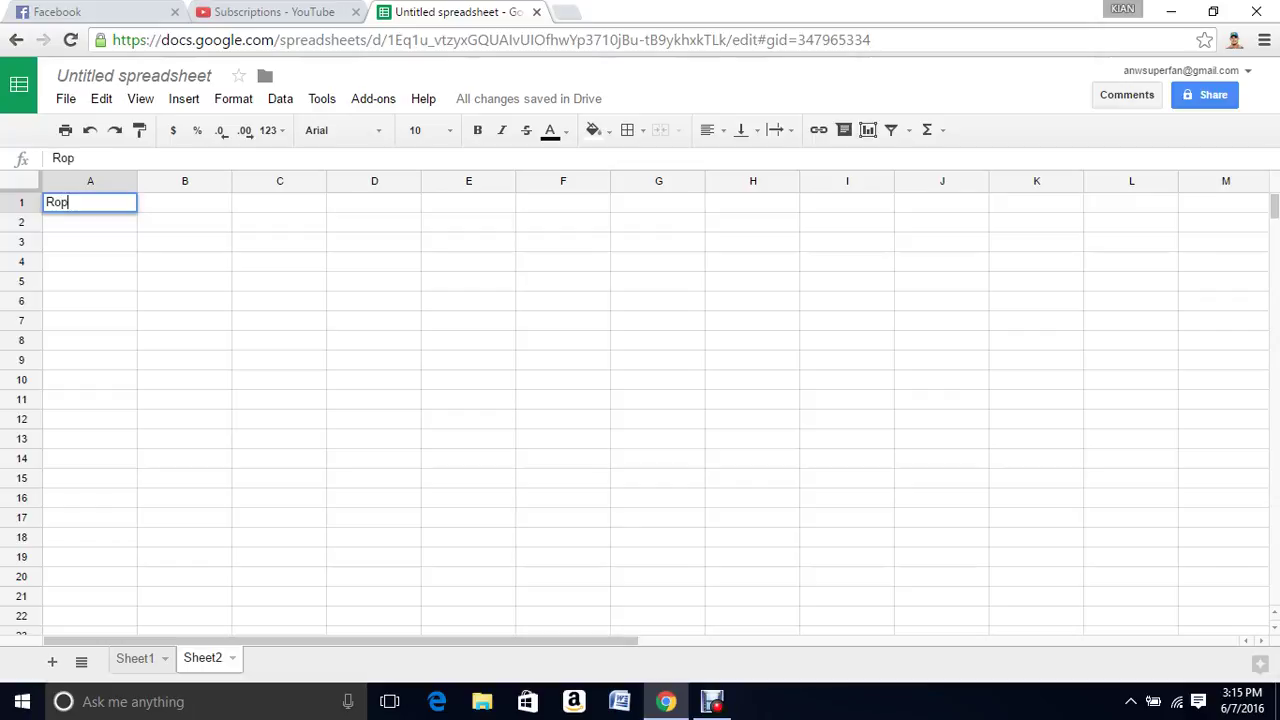
{"action": "type", "text": "e"}
{"action": "key", "text": "BackSpace"}
{"action": "key", "text": "BackSpace"}
{"action": "key", "text": "BackSpace"}
{"action": "key", "text": "BackSpace"}
{"action": "key", "text": "BackSpace"}
{"action": "type", "text": "Numb"}
{"action": "type", "text": "er"}
{"action": "left_click", "coordinate": [184, 202]}
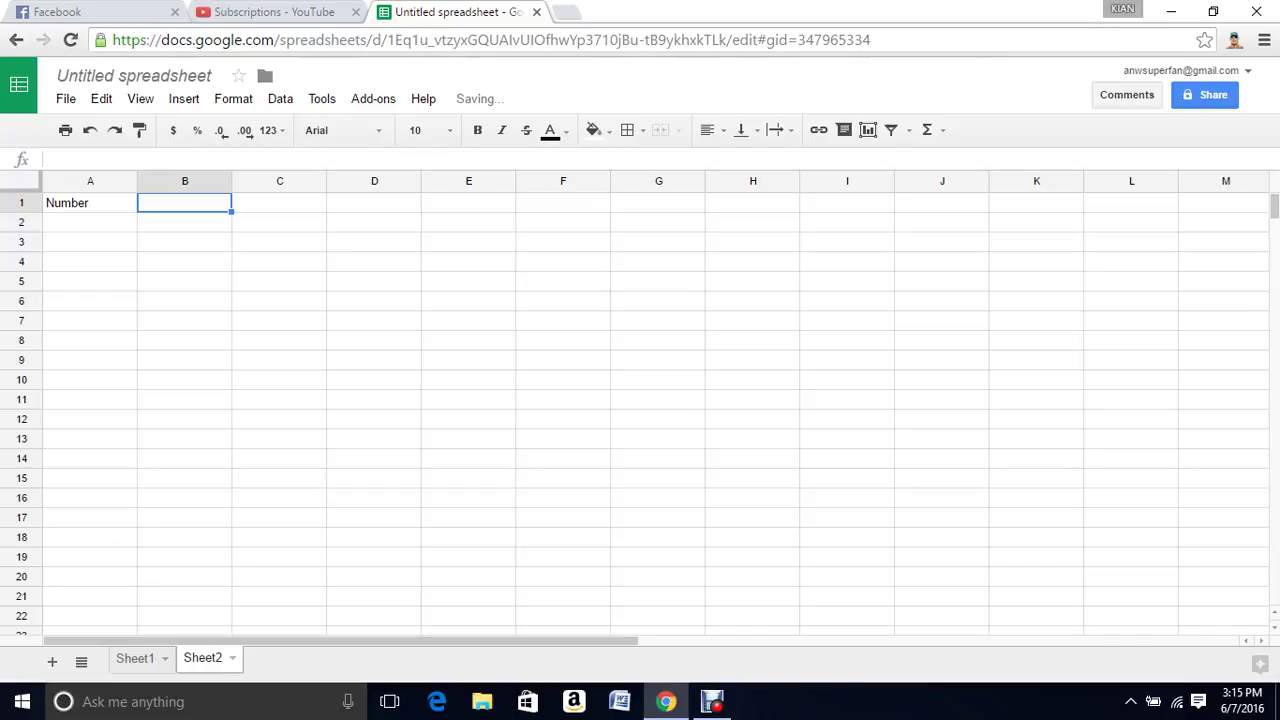
{"action": "left_click", "coordinate": [90, 222]}
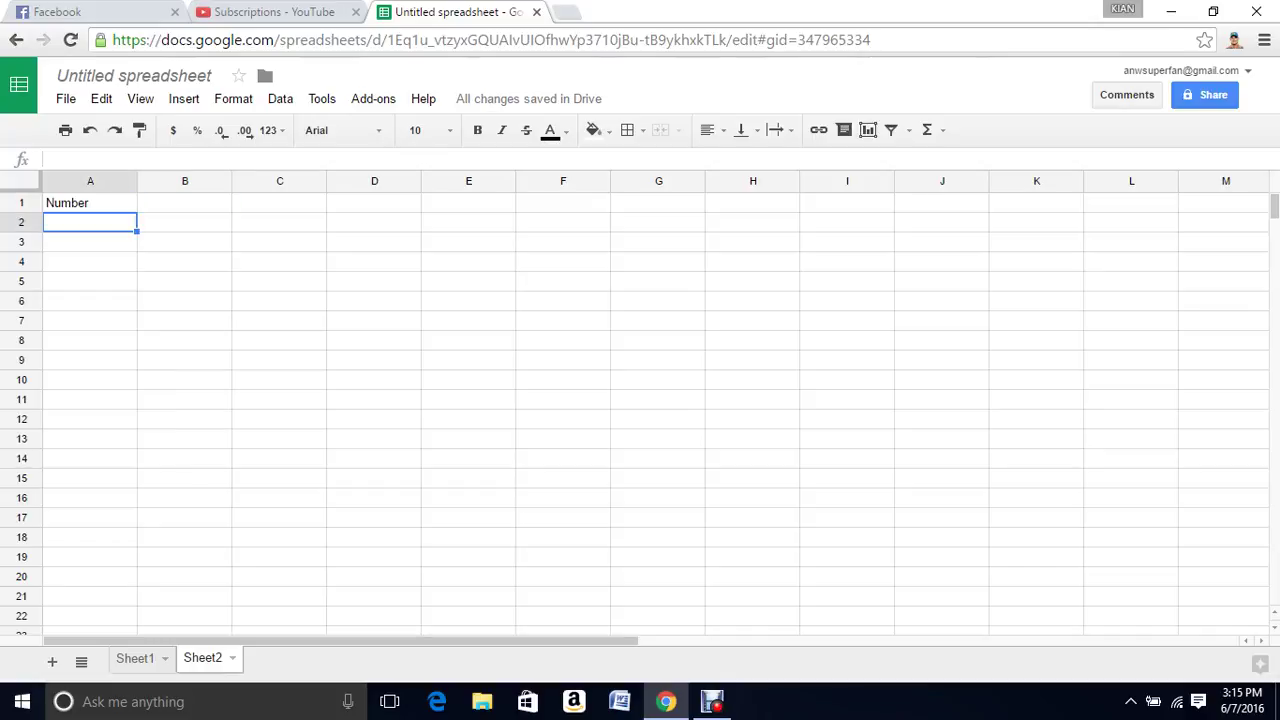
{"action": "type", "text": "1"}
{"action": "key", "text": "Return"}
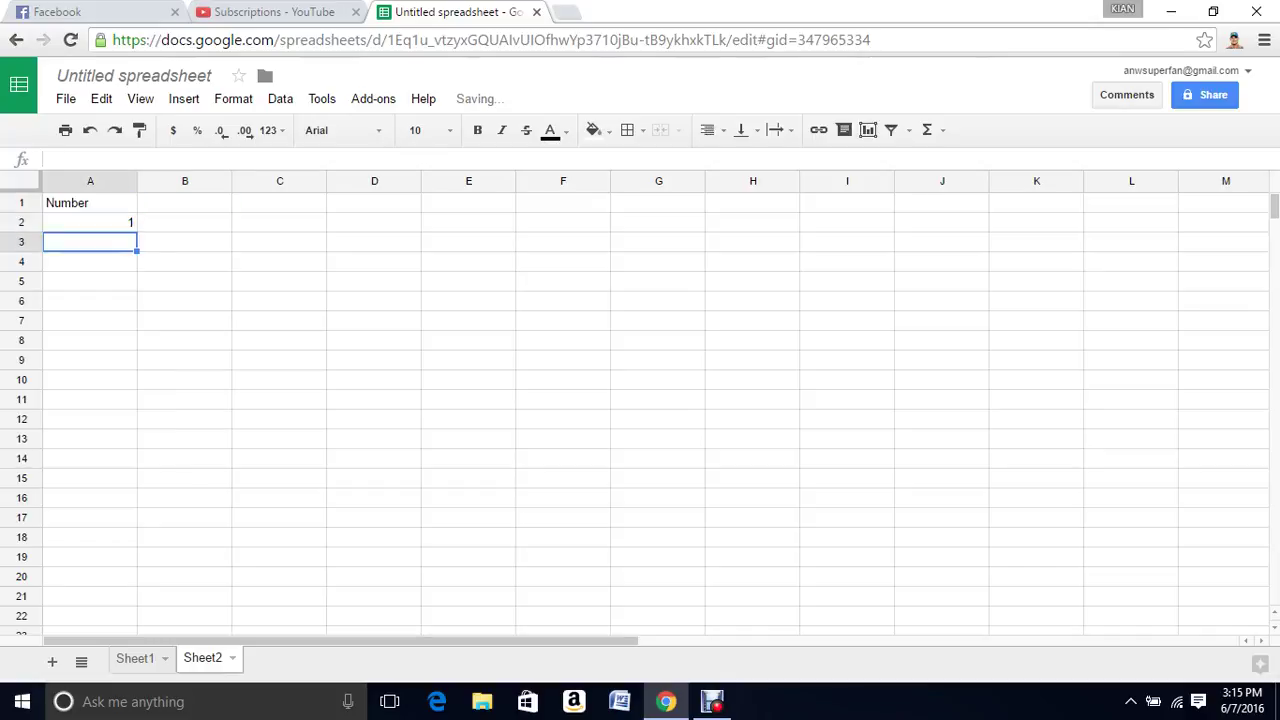
{"action": "type", "text": "2"}
{"action": "left_click", "coordinate": [184, 202]}
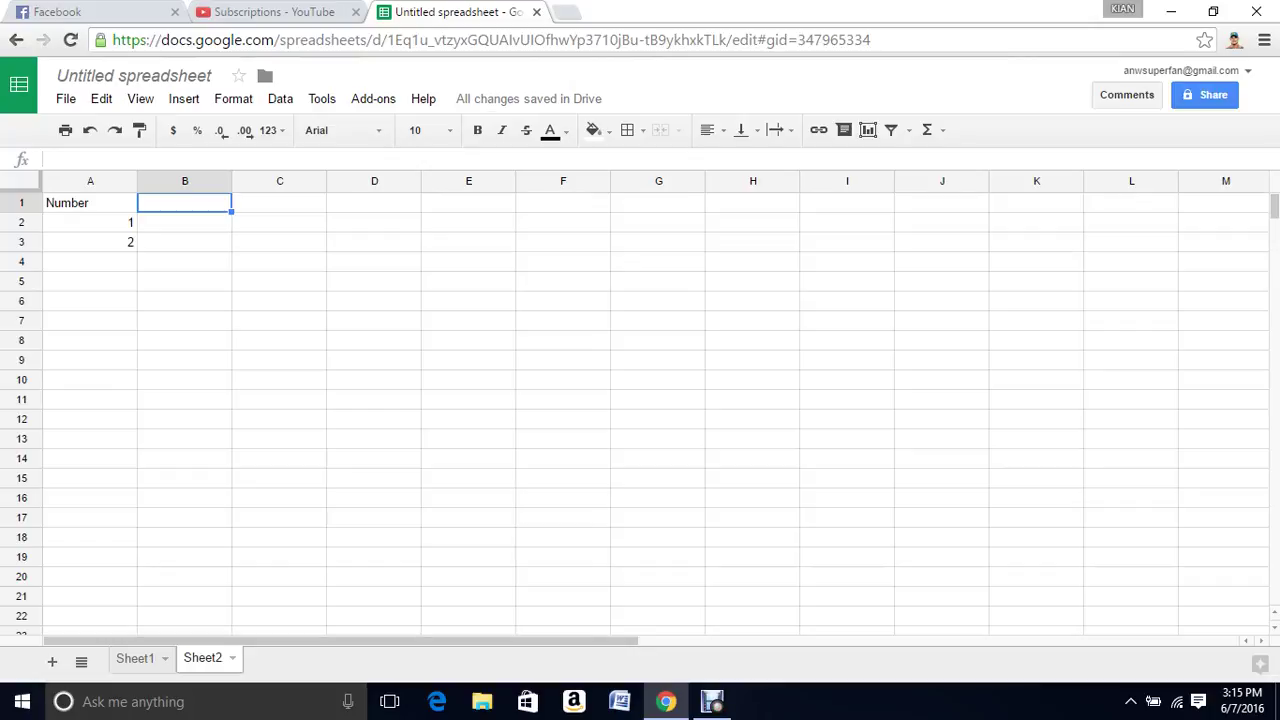
Step: Add headers Competitor in B1 and 1 meter, 2 meter, 3 meter across C1:E1
{"action": "type", "text": "Comp"}
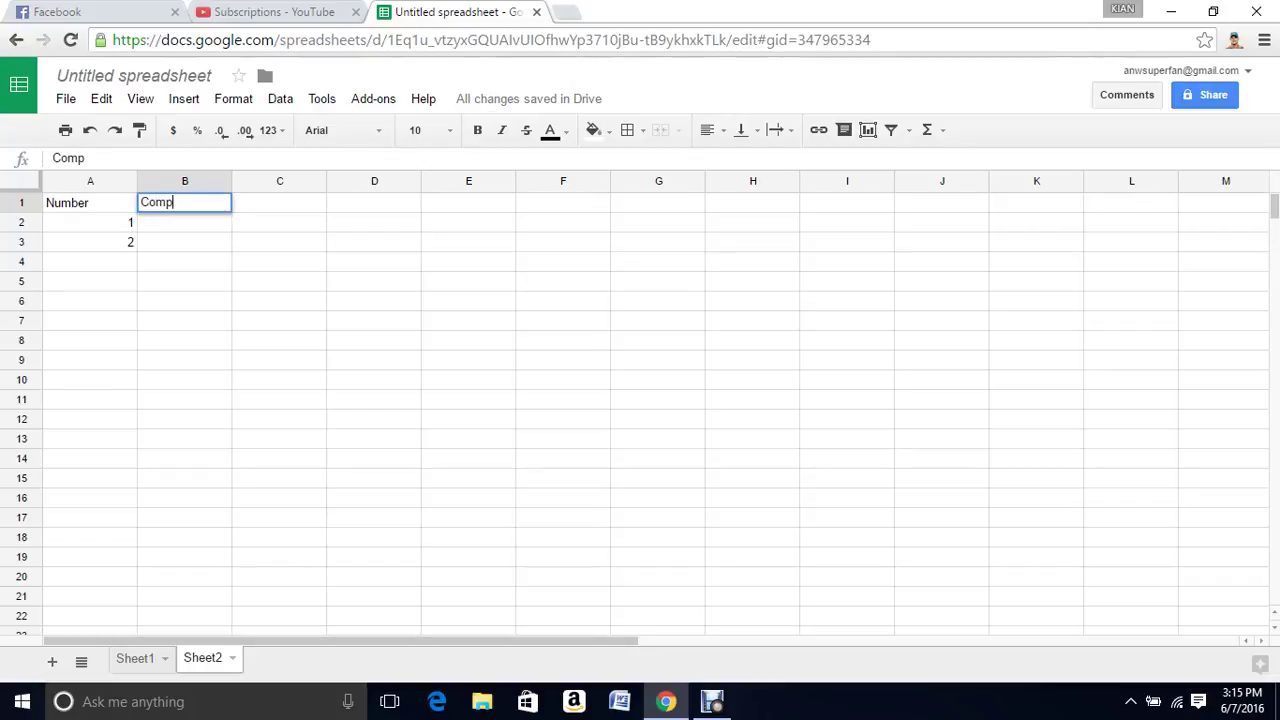
{"action": "type", "text": "etitor"}
{"action": "left_click", "coordinate": [279, 202]}
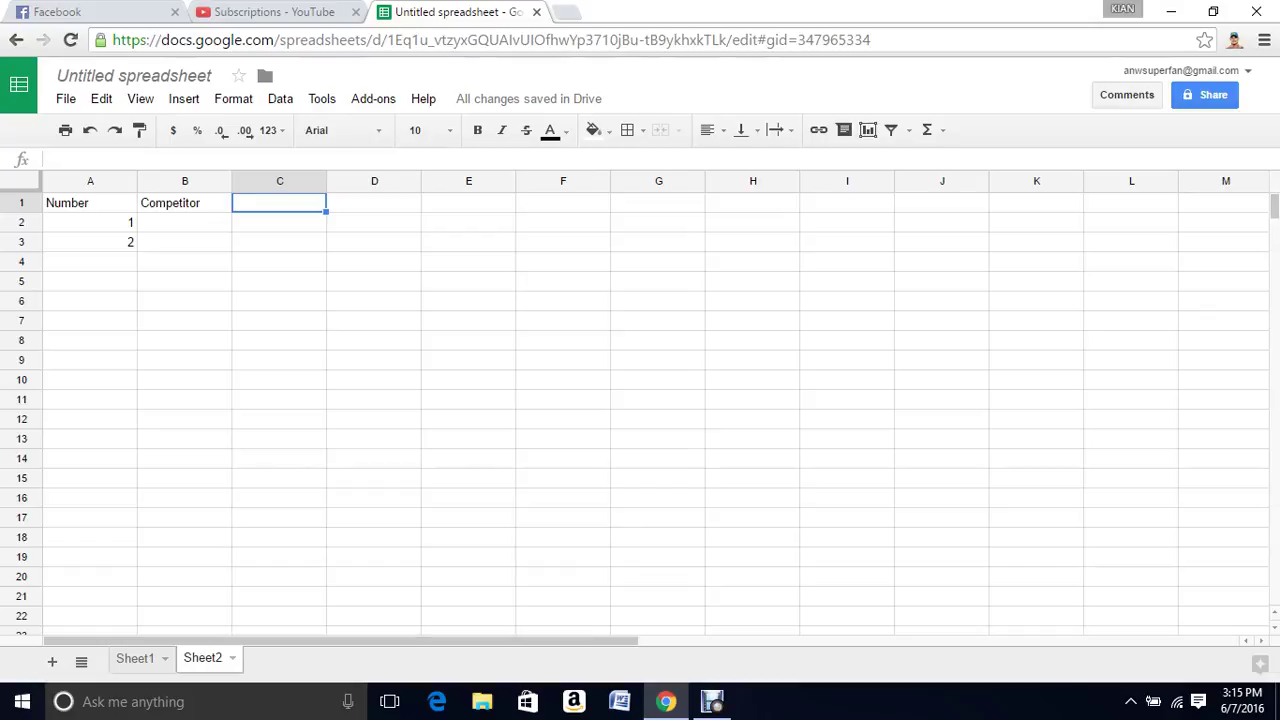
{"action": "type", "text": "1 mete"}
{"action": "type", "text": "r"}
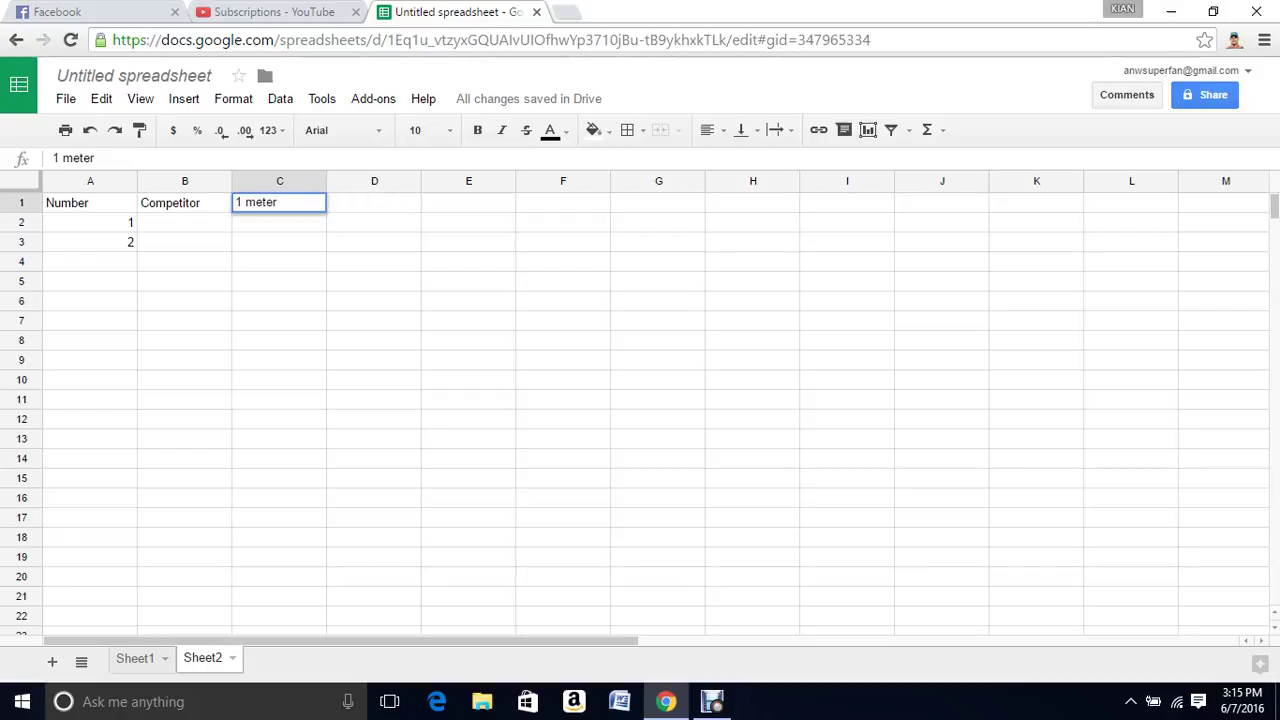
{"action": "left_click", "coordinate": [374, 203]}
{"action": "type", "text": "2 "}
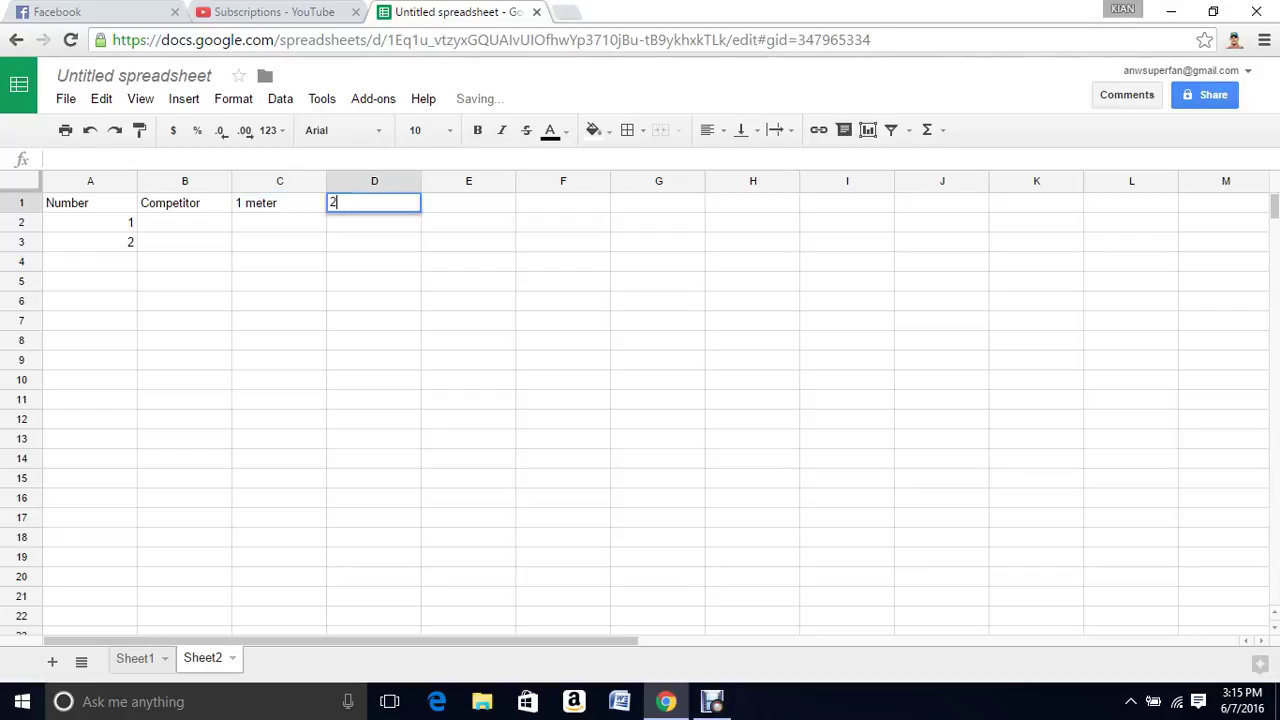
{"action": "type", "text": "mete"}
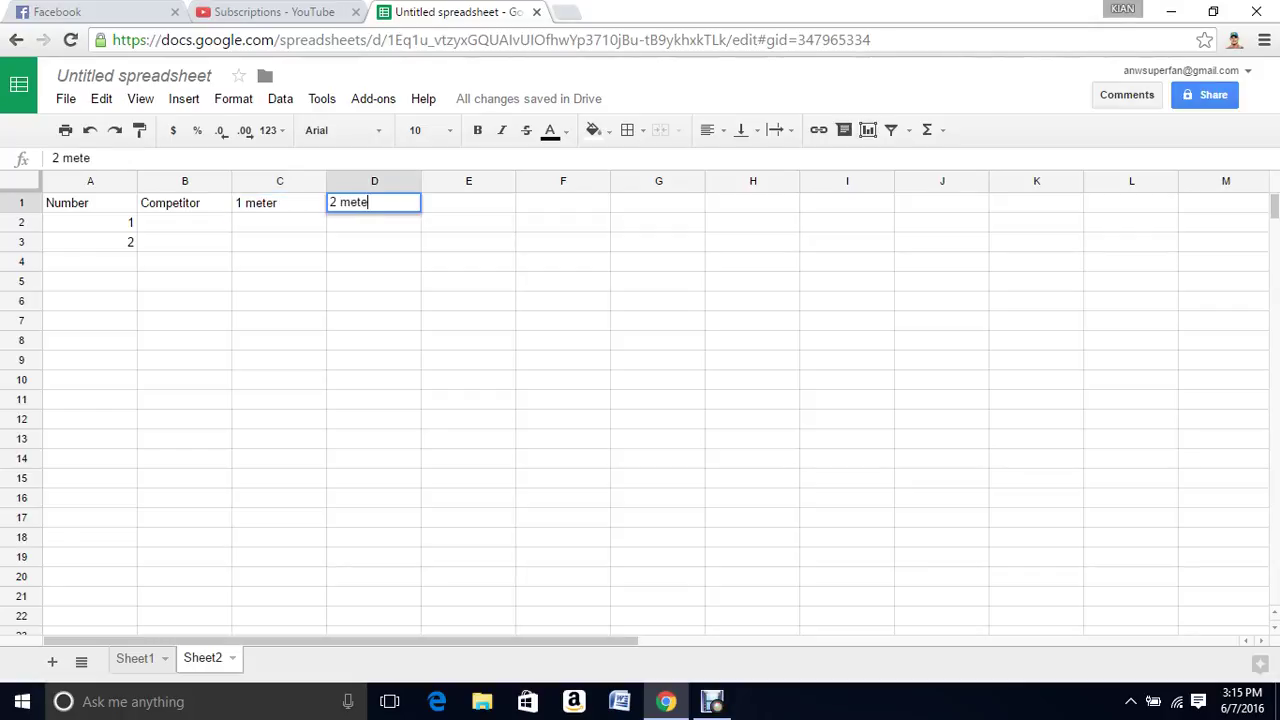
{"action": "type", "text": "r"}
{"action": "left_click", "coordinate": [468, 203]}
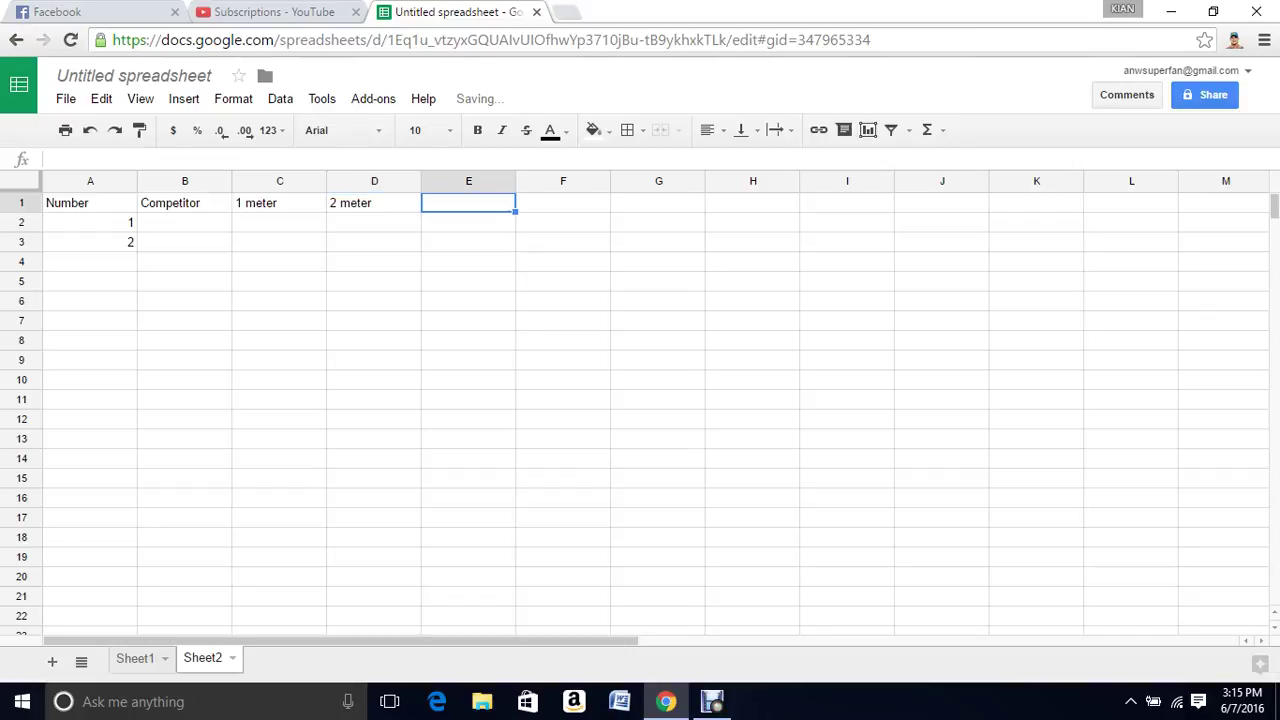
{"action": "type", "text": "3 meter"}
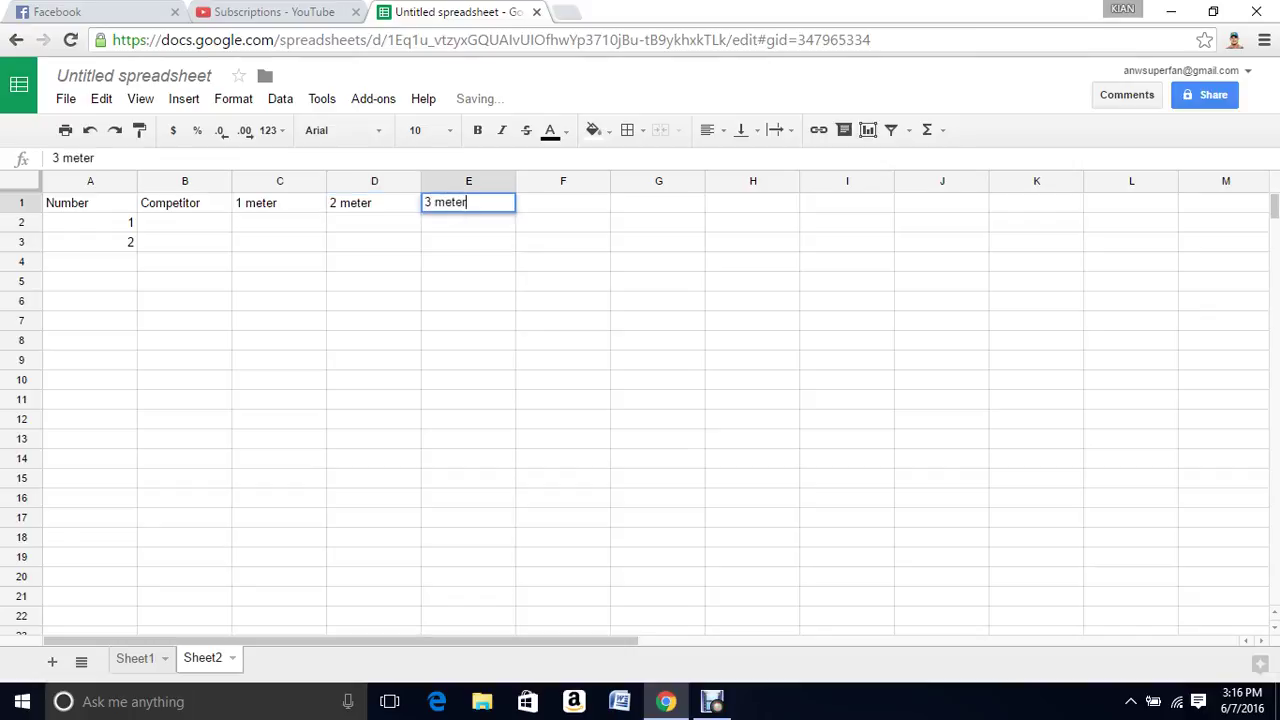
{"action": "left_click", "coordinate": [562, 203]}
Step: Add headers 4 meter through 10 meter across F1:L1
{"action": "type", "text": "4"}
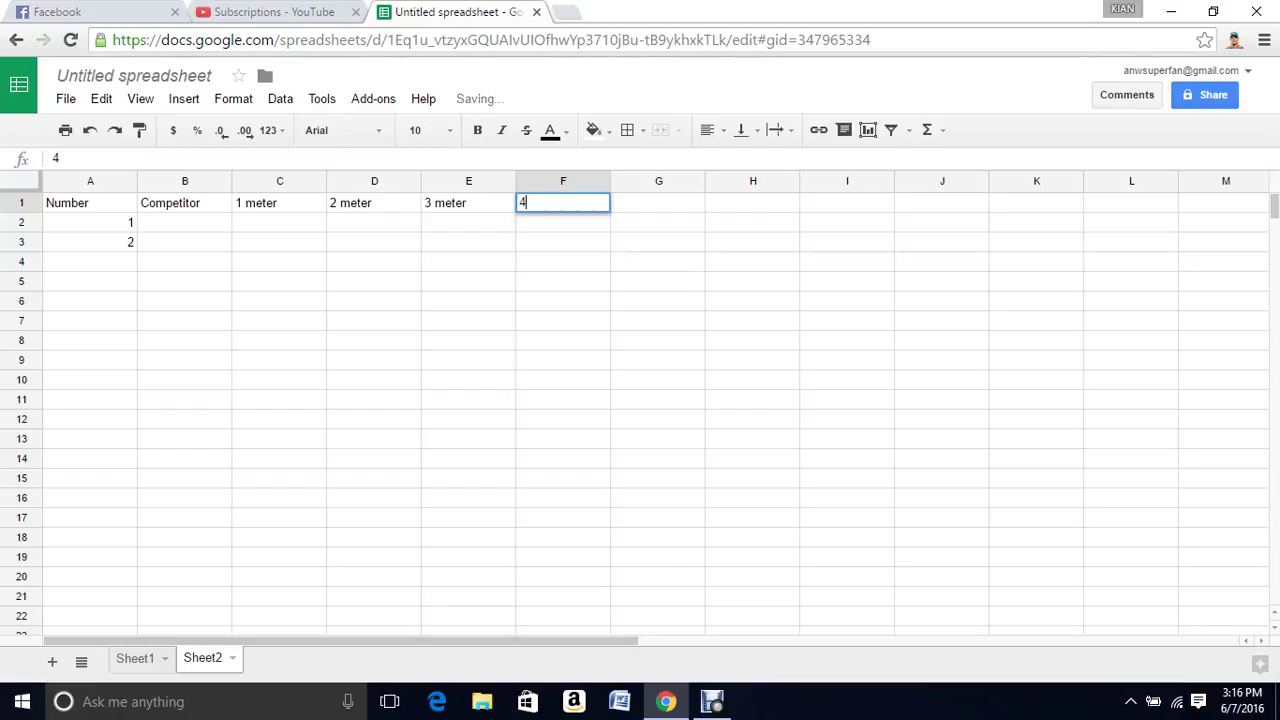
{"action": "type", "text": " meter"}
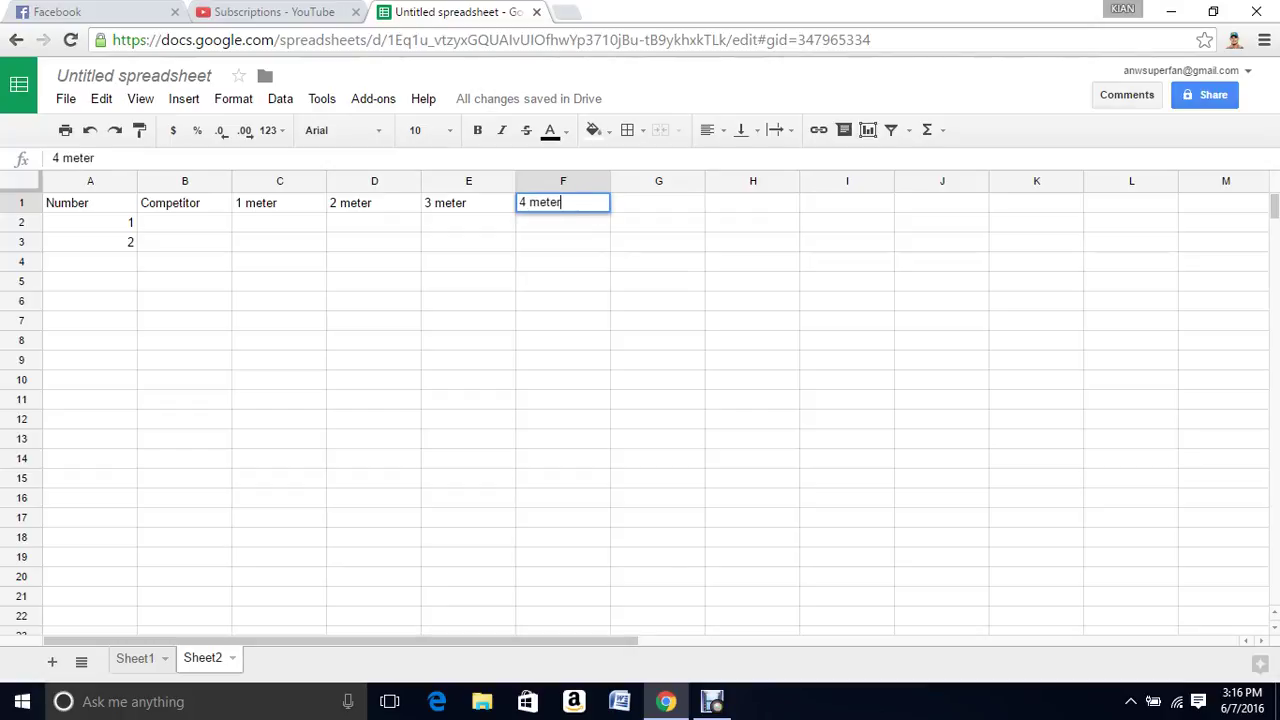
{"action": "left_click", "coordinate": [658, 203]}
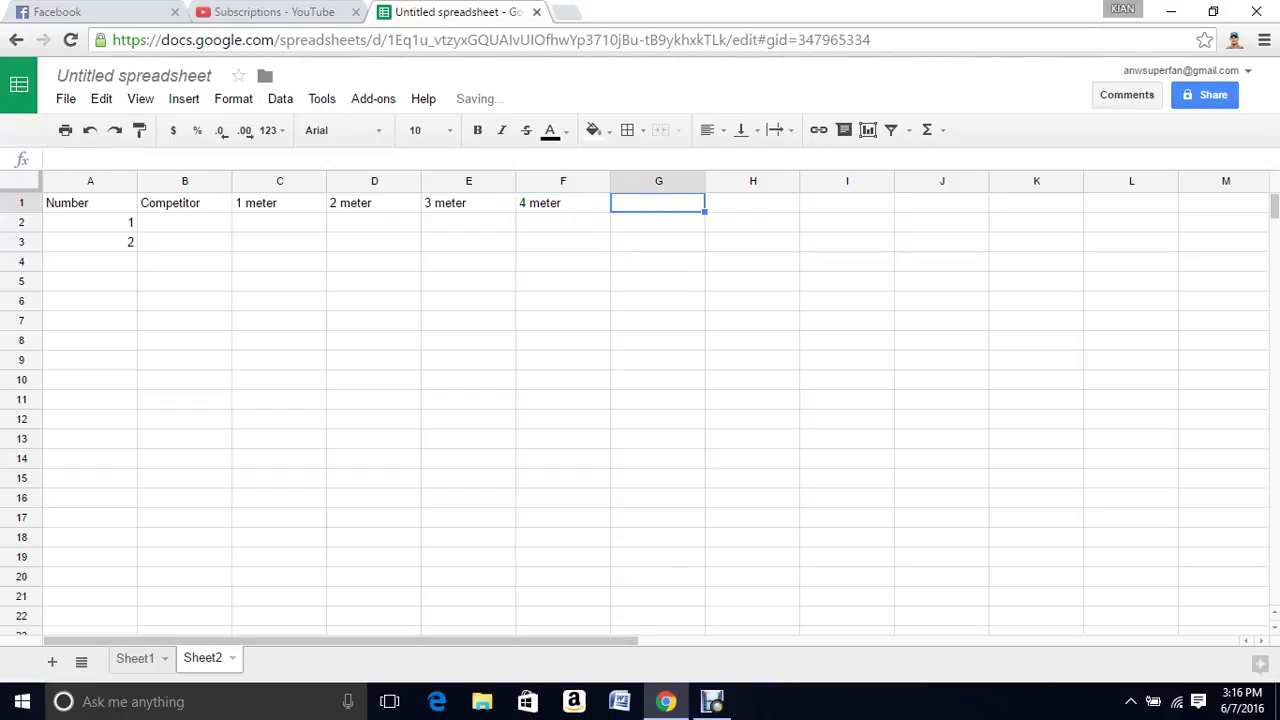
{"action": "type", "text": "5 mete"}
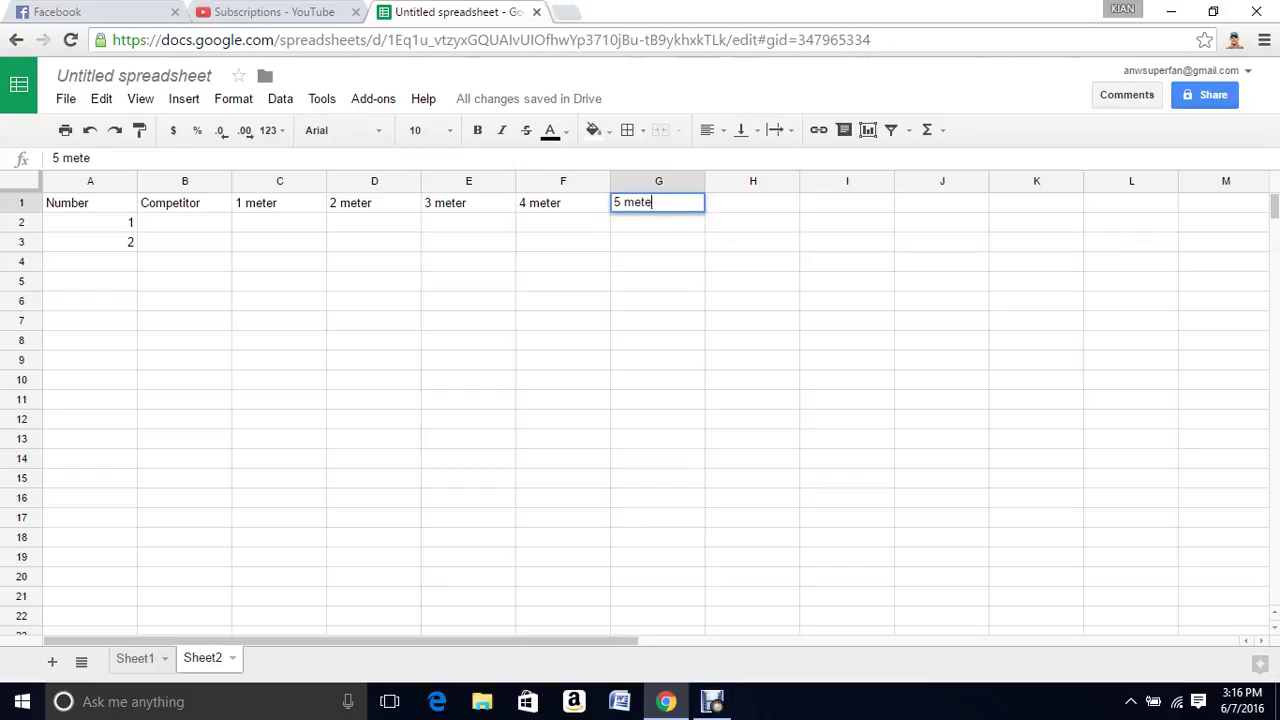
{"action": "type", "text": "r"}
{"action": "left_click", "coordinate": [753, 203]}
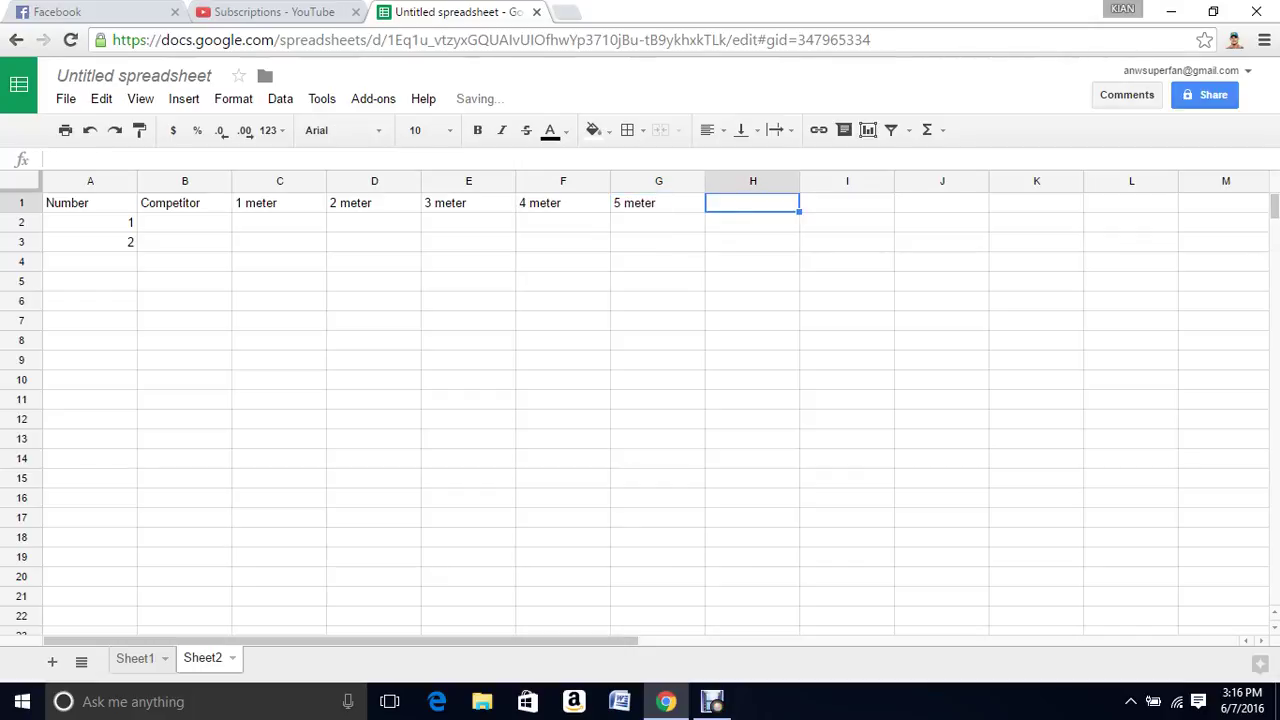
{"action": "type", "text": "6 mete"}
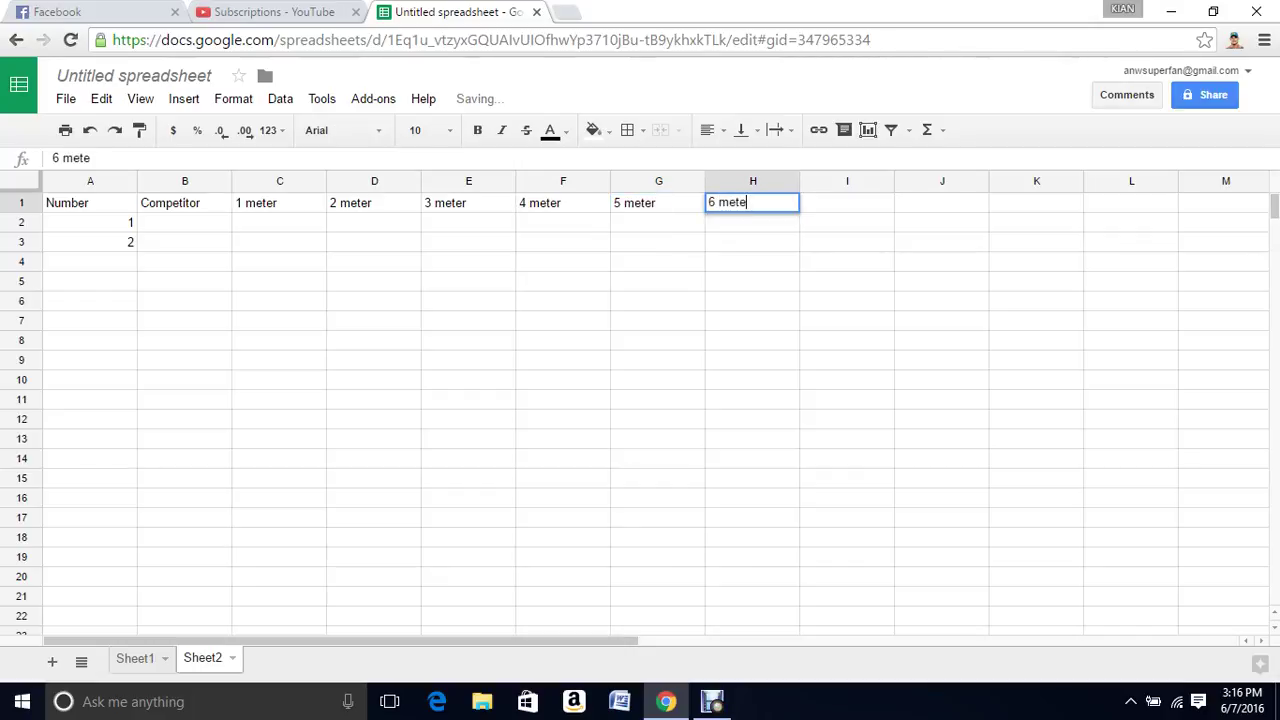
{"action": "type", "text": "r"}
{"action": "left_click", "coordinate": [847, 203]}
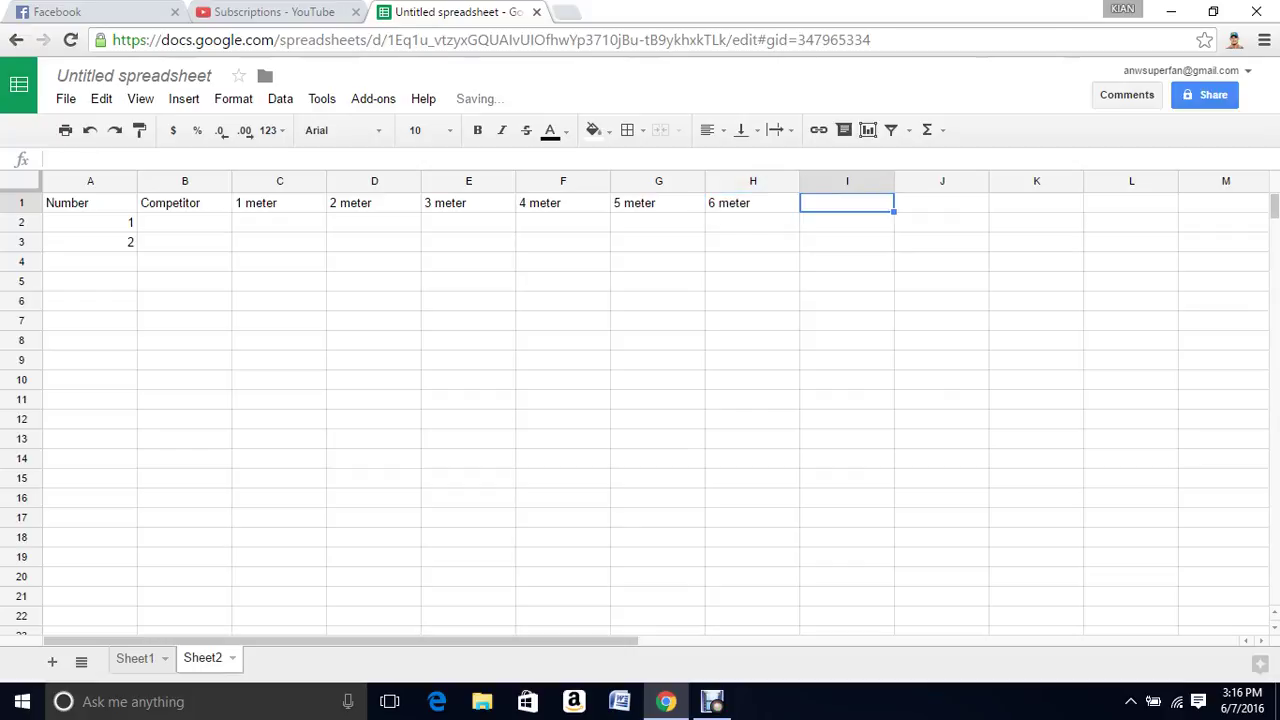
{"action": "type", "text": "7 "}
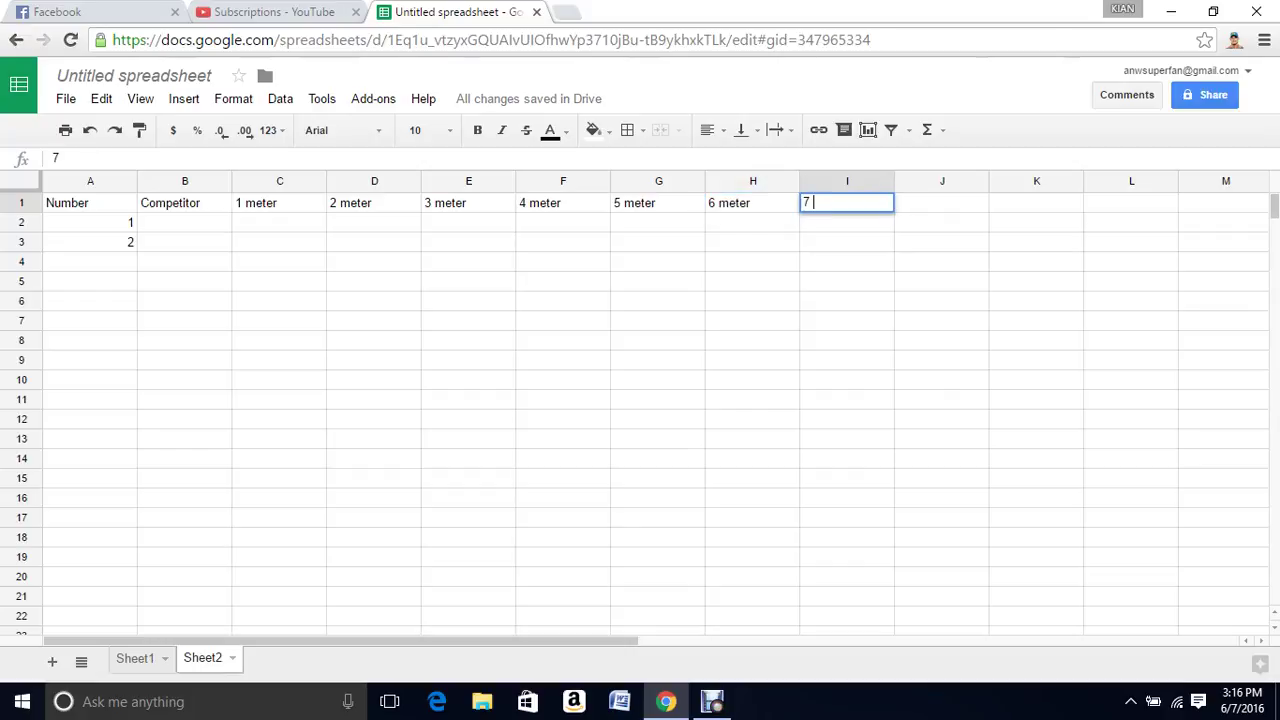
{"action": "type", "text": "meter"}
{"action": "key", "text": "Tab"}
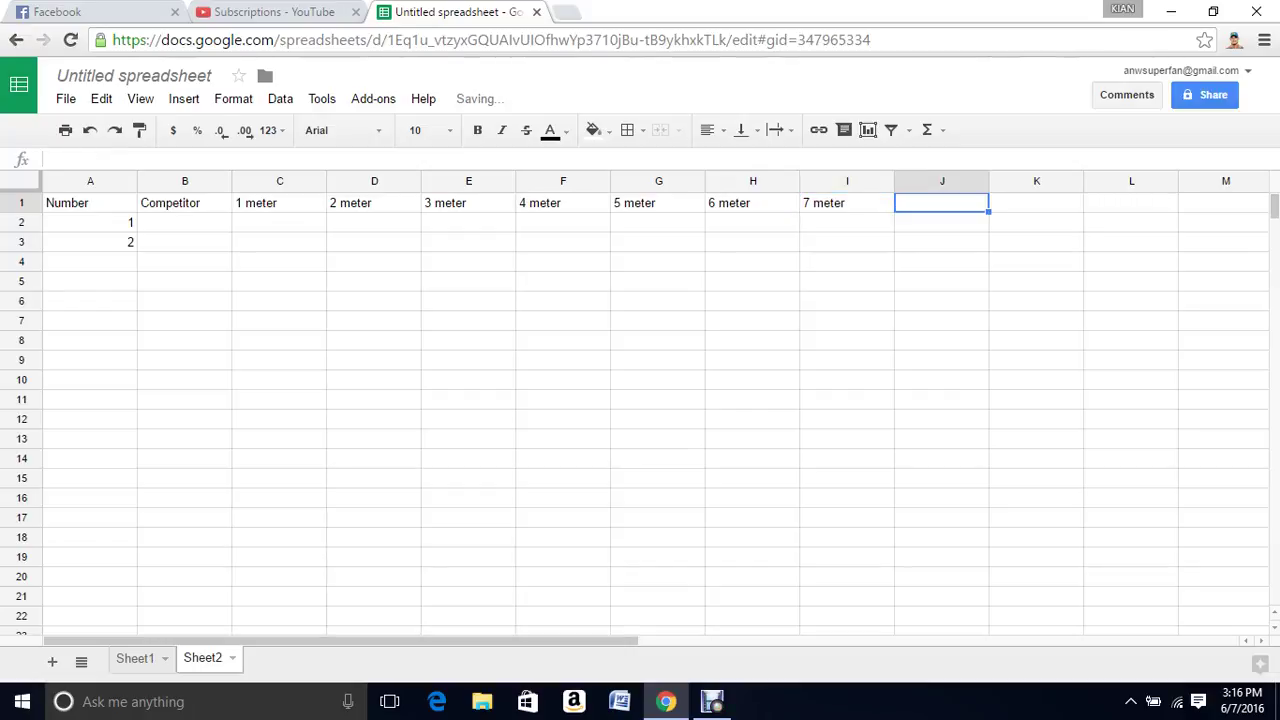
{"action": "type", "text": "8 me"}
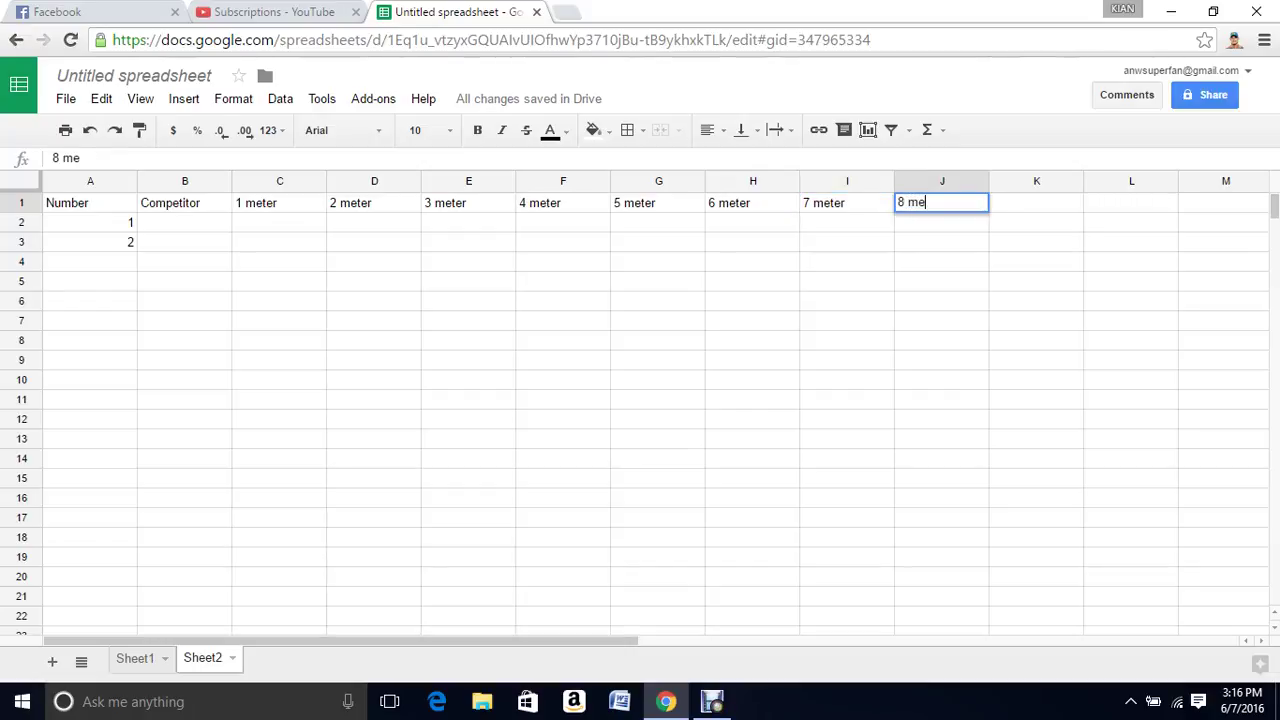
{"action": "type", "text": "ter"}
{"action": "key", "text": "Tab"}
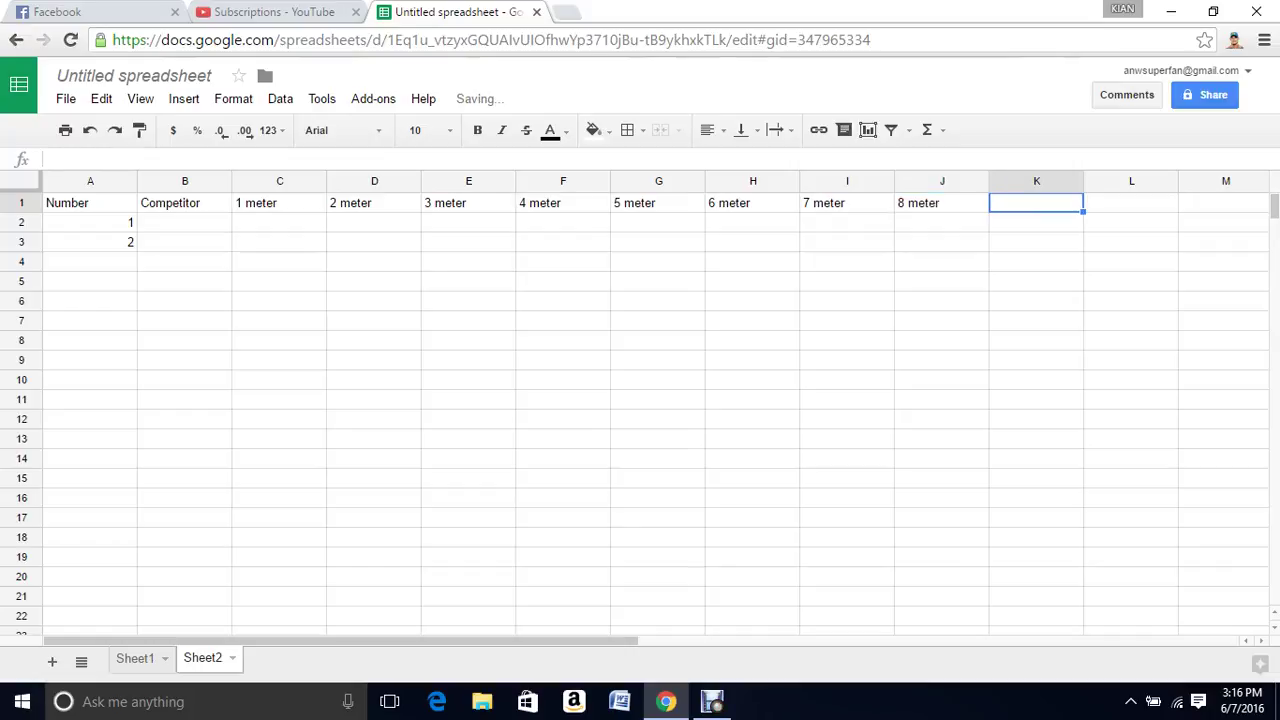
{"action": "type", "text": "9 met"}
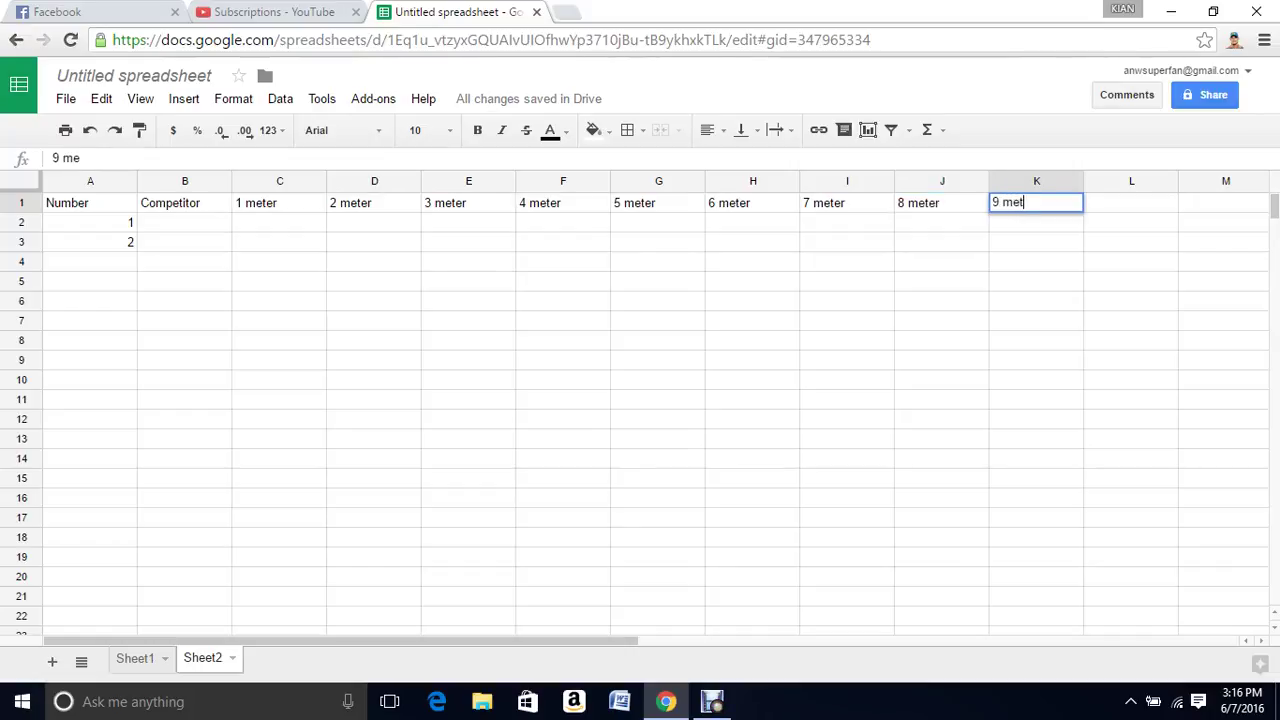
{"action": "type", "text": "er"}
{"action": "key", "text": "Tab"}
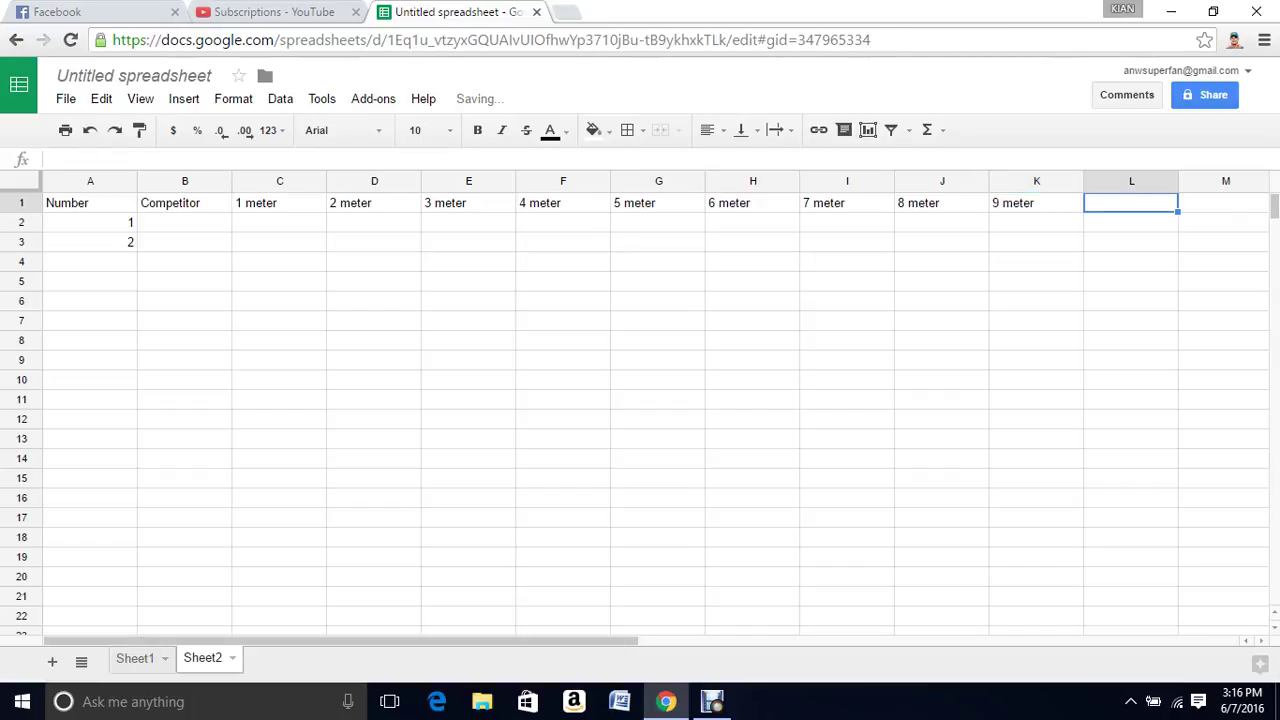
{"action": "type", "text": "10 met"}
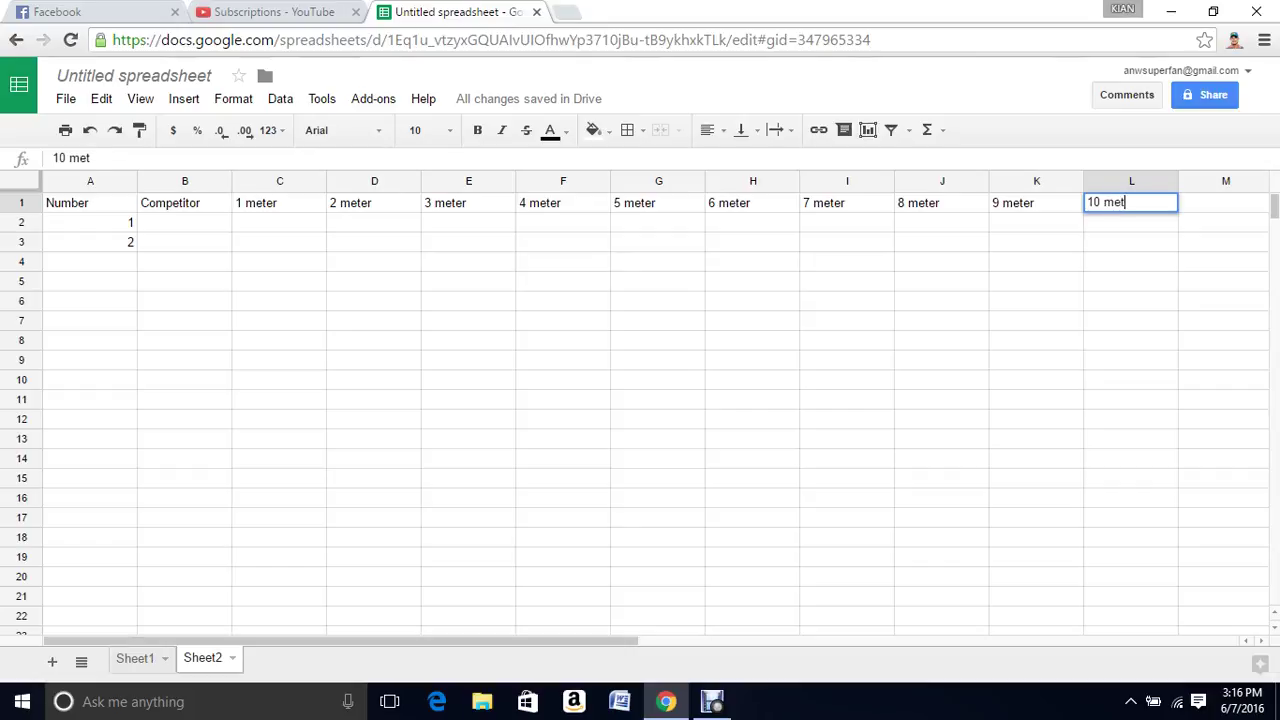
{"action": "type", "text": "er"}
{"action": "key", "text": "Return"}
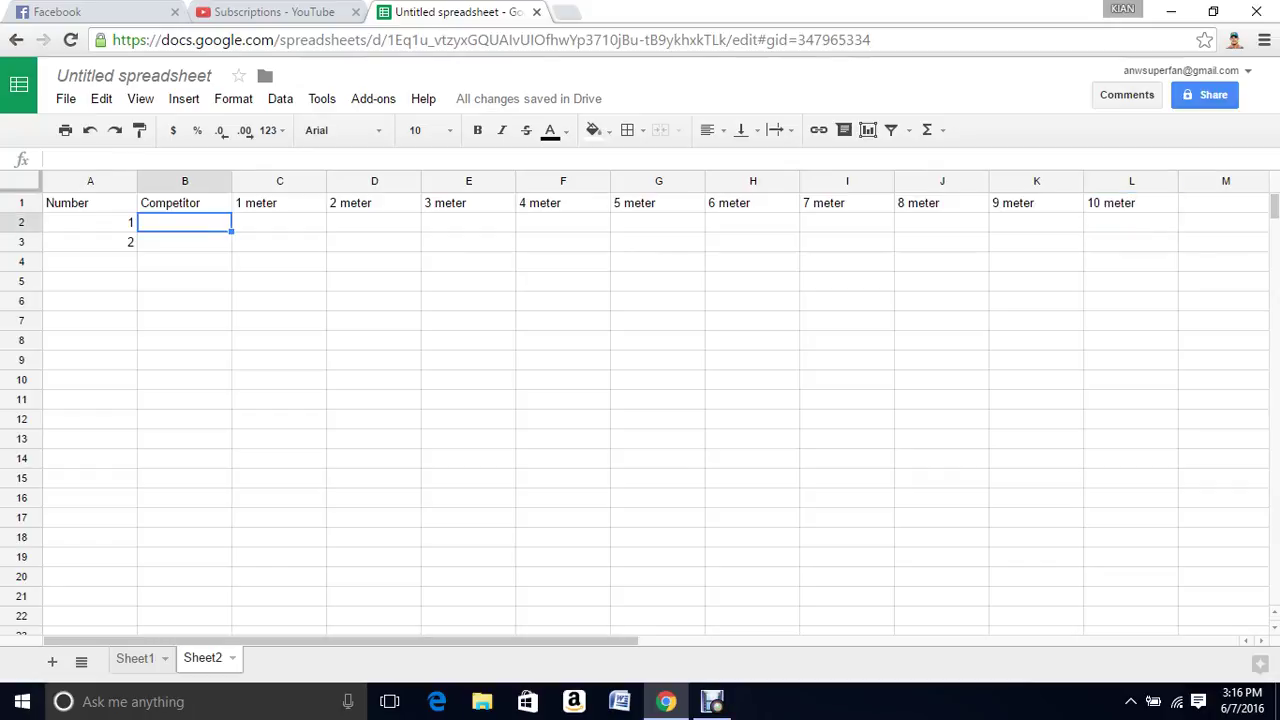
Step: Enter the first competitor's name in B2 and Clear for 1 through 3 meter
{"action": "type", "text": "Meag"}
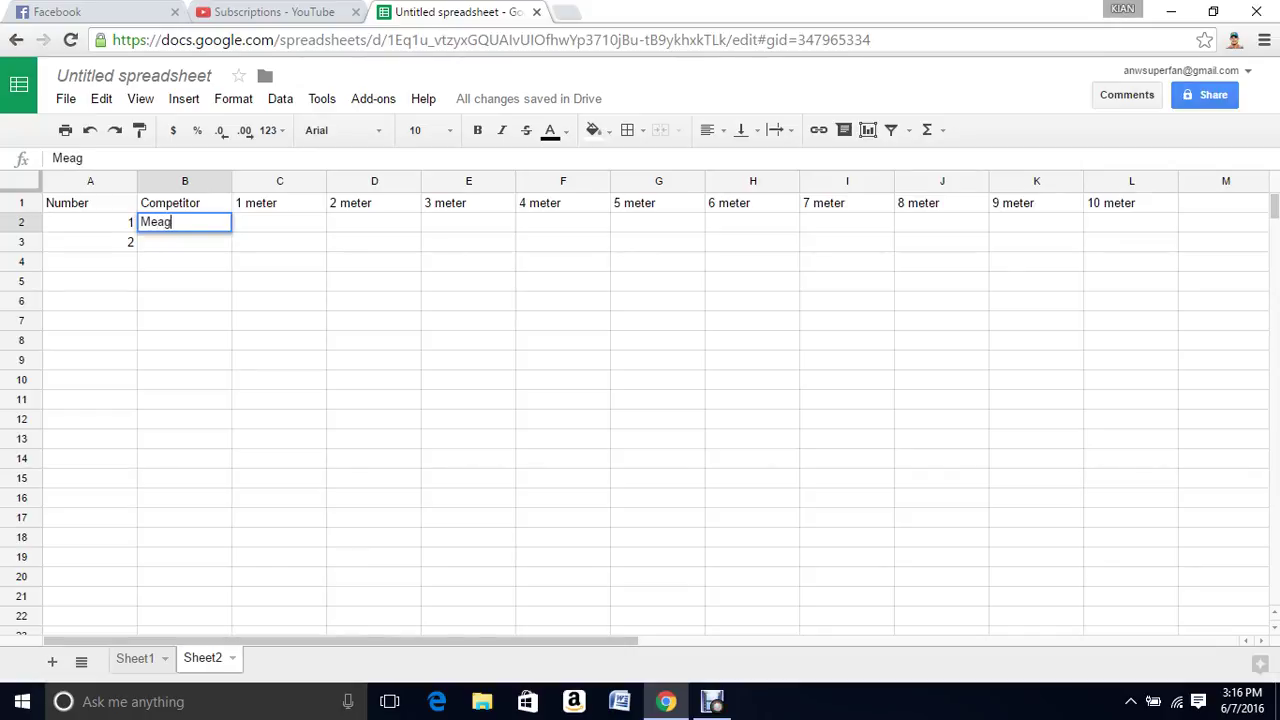
{"action": "type", "text": "an Mar"}
{"action": "type", "text": "tin"}
{"action": "left_click", "coordinate": [279, 222]}
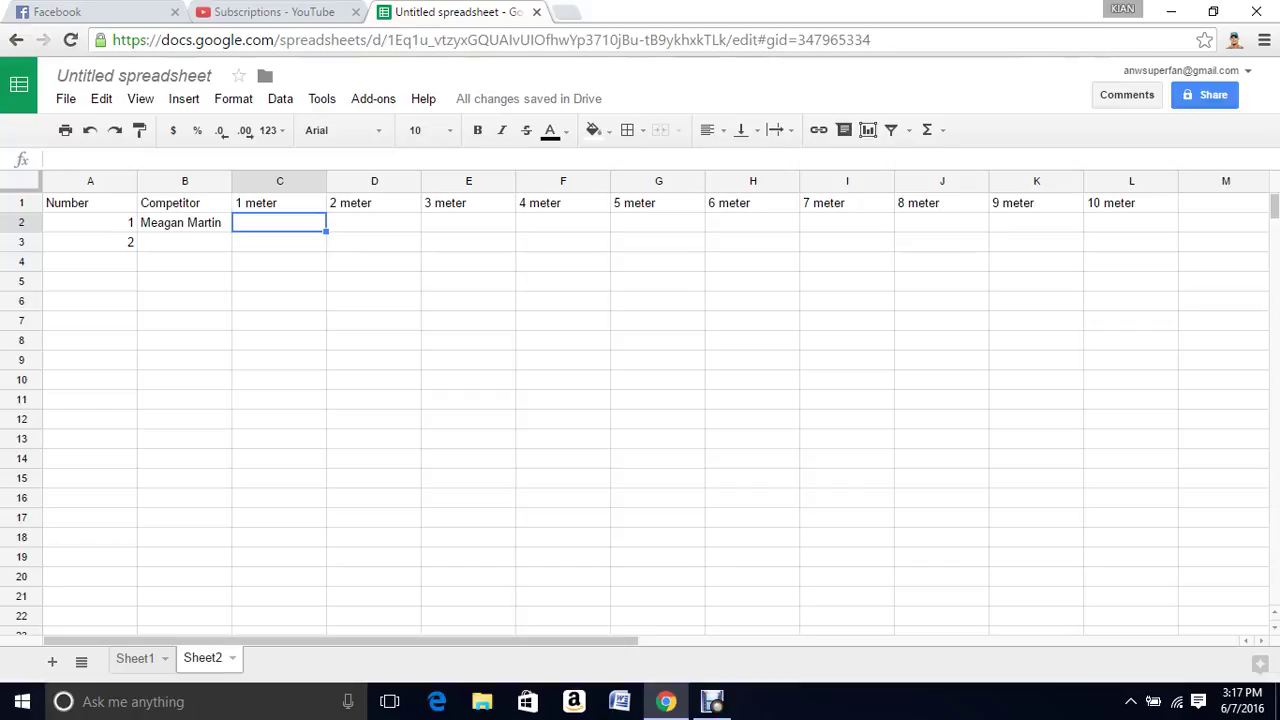
{"action": "type", "text": "Clear"}
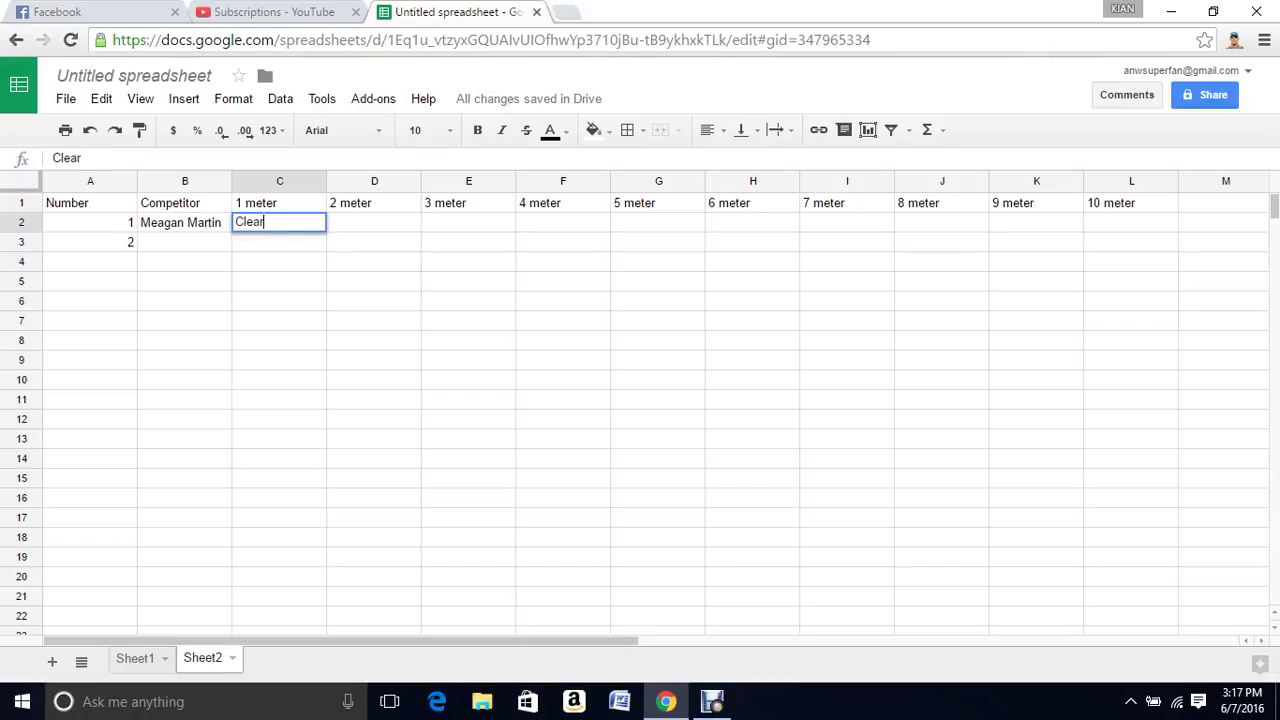
{"action": "left_click", "coordinate": [374, 222]}
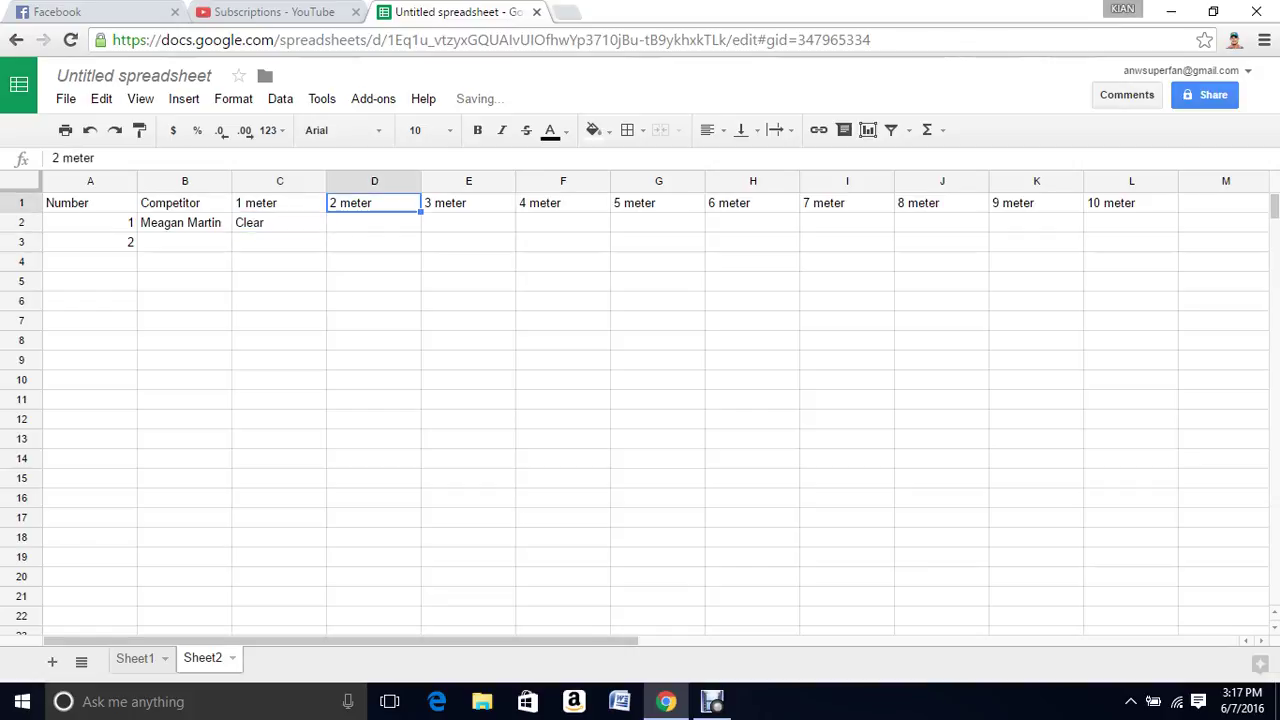
{"action": "type", "text": "C"}
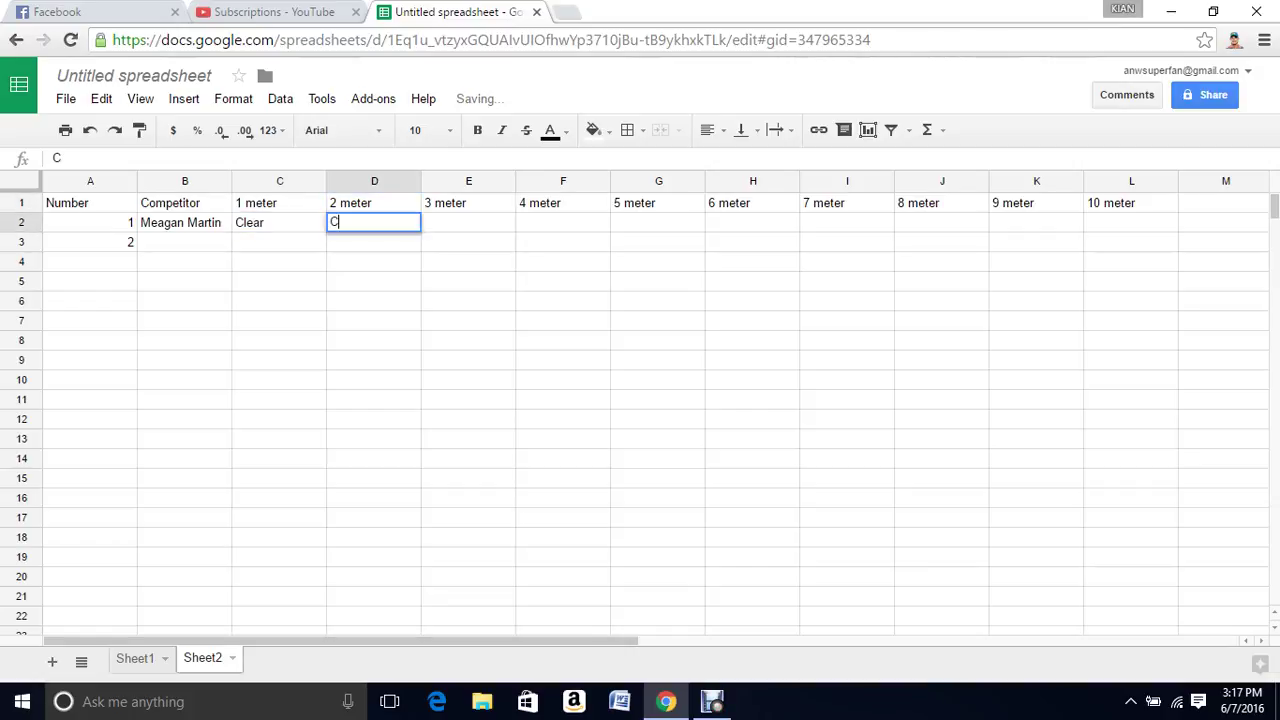
{"action": "type", "text": "lear"}
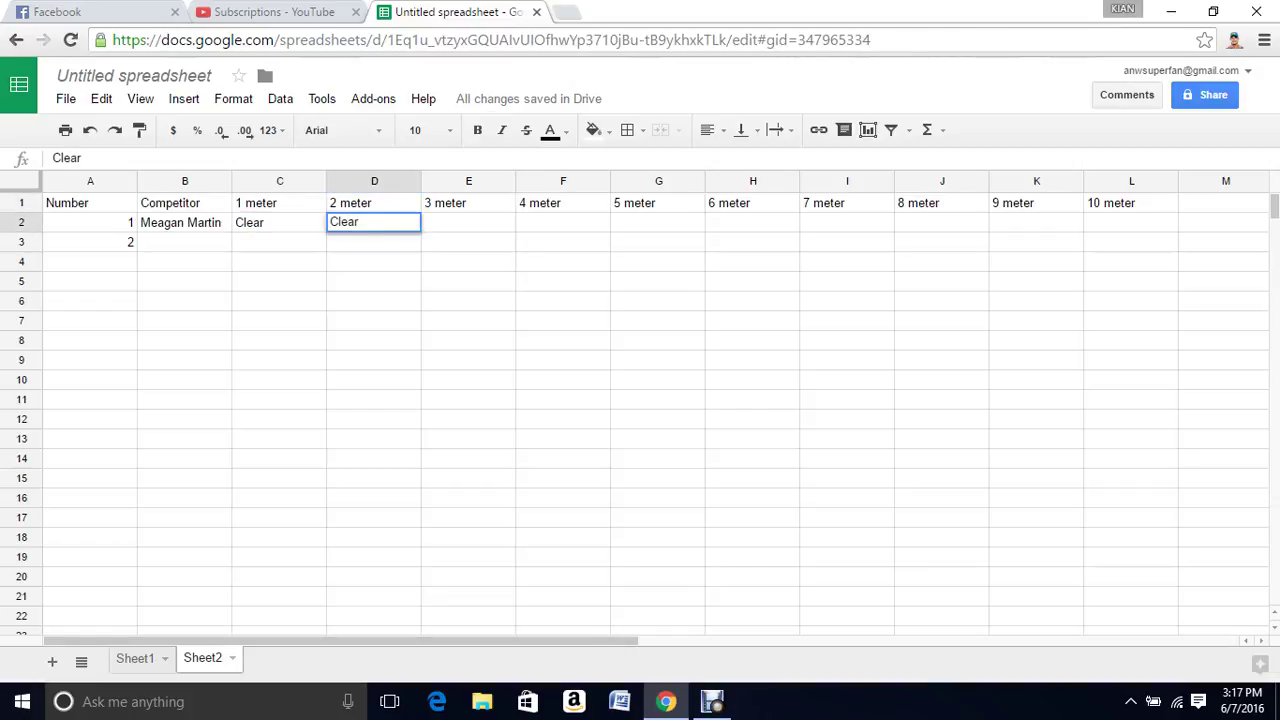
{"action": "key", "text": "Tab"}
{"action": "type", "text": "C"}
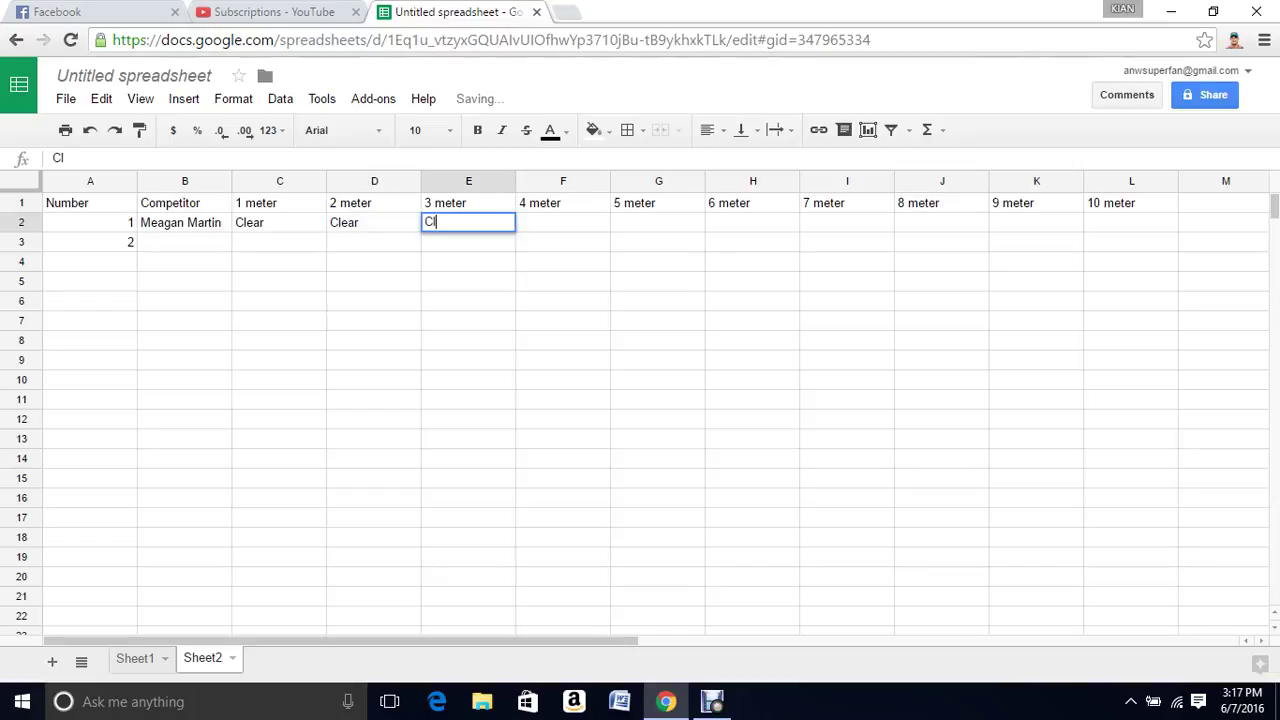
{"action": "type", "text": "lear"}
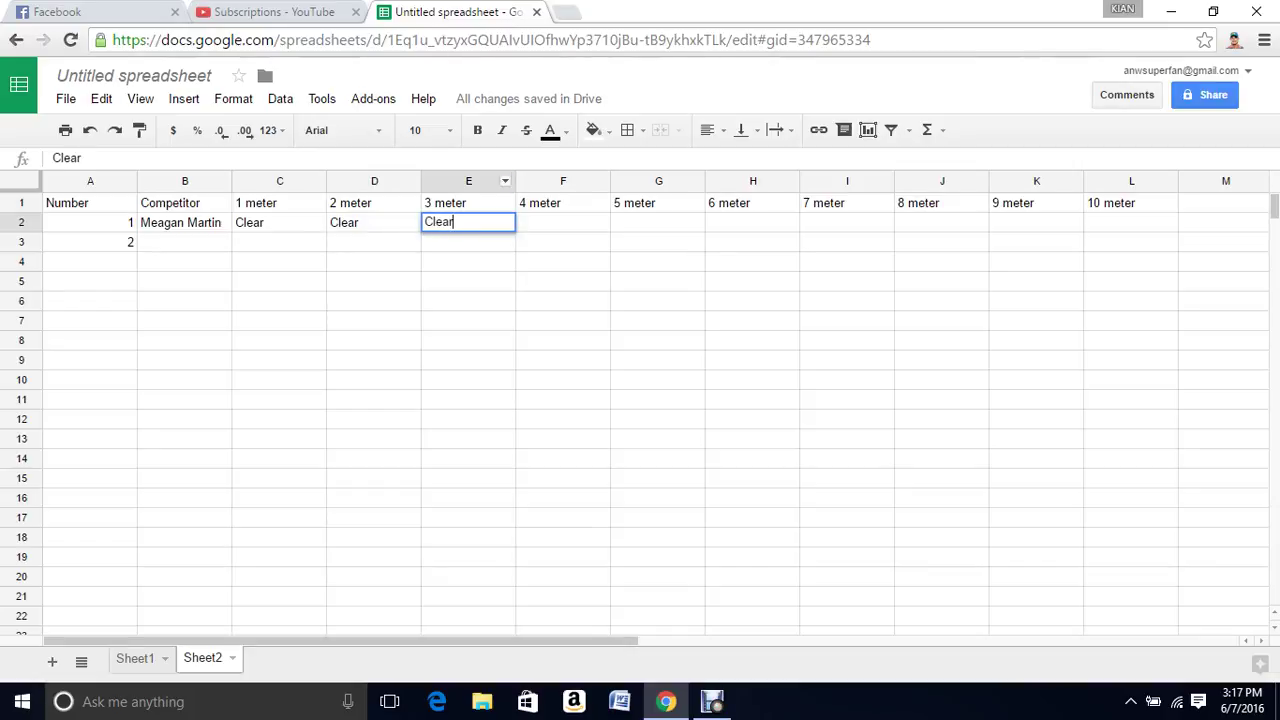
{"action": "key", "text": "Tab"}
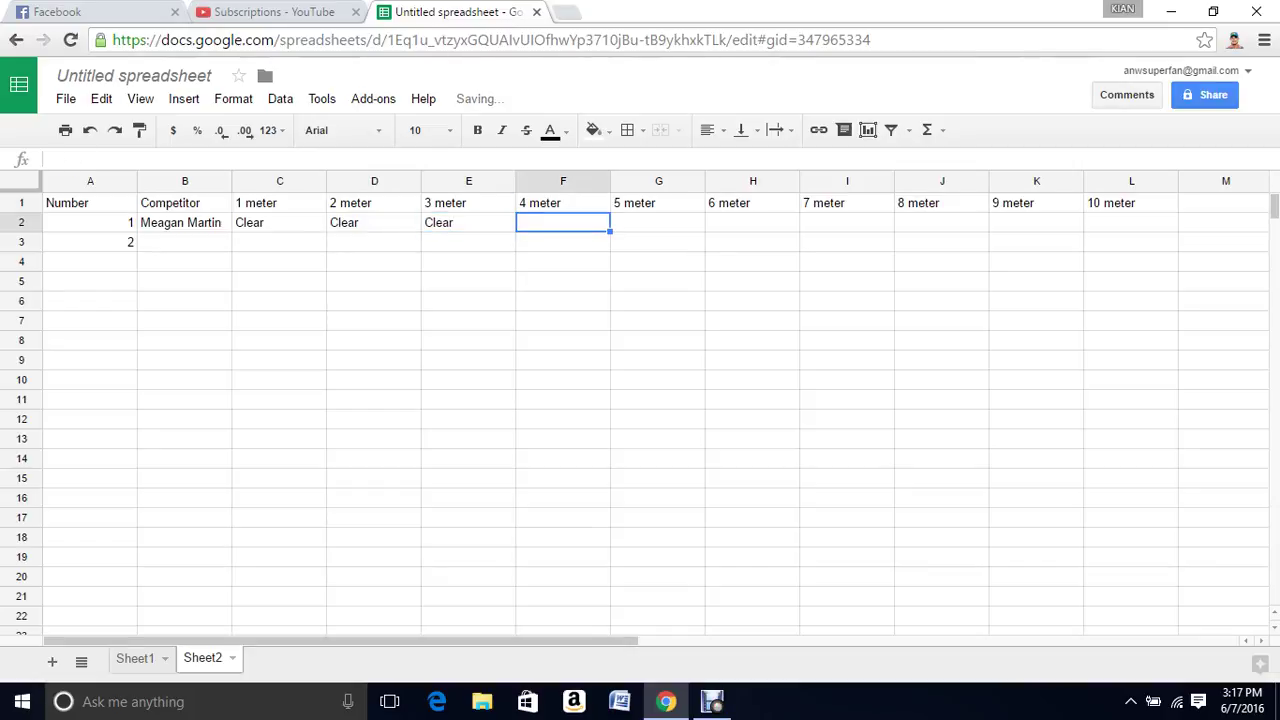
Step: Record Clear for 4 through 7 meter and Fail at 8 meter in row 2
{"action": "type", "text": "Clear"}
{"action": "key", "text": "Tab"}
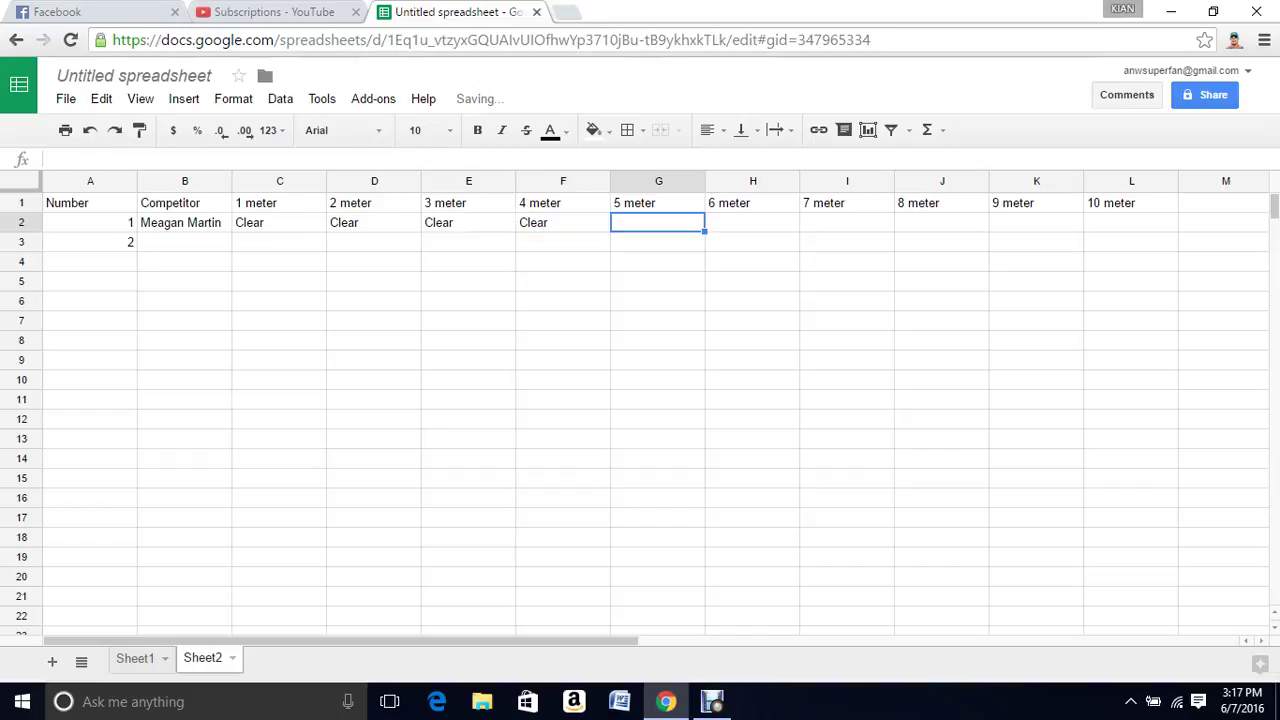
{"action": "type", "text": "Clear"}
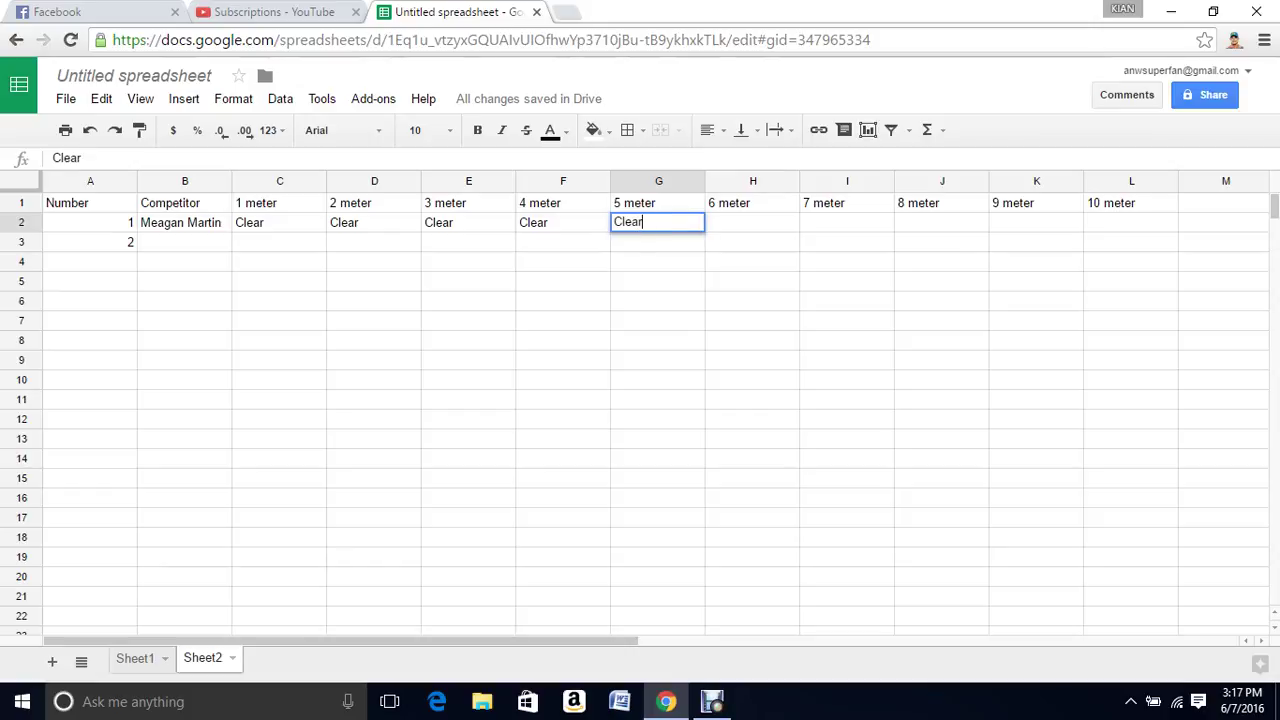
{"action": "key", "text": "Tab"}
{"action": "type", "text": "Cle"}
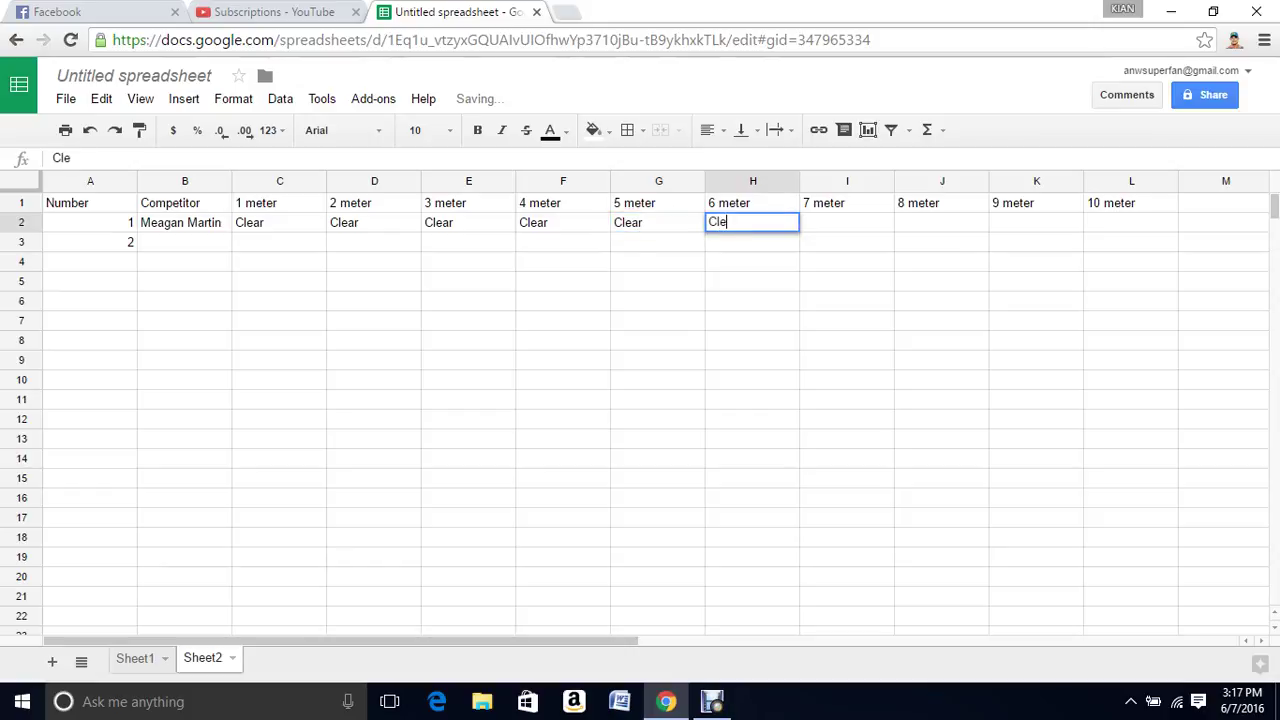
{"action": "type", "text": "ar"}
{"action": "key", "text": "Tab"}
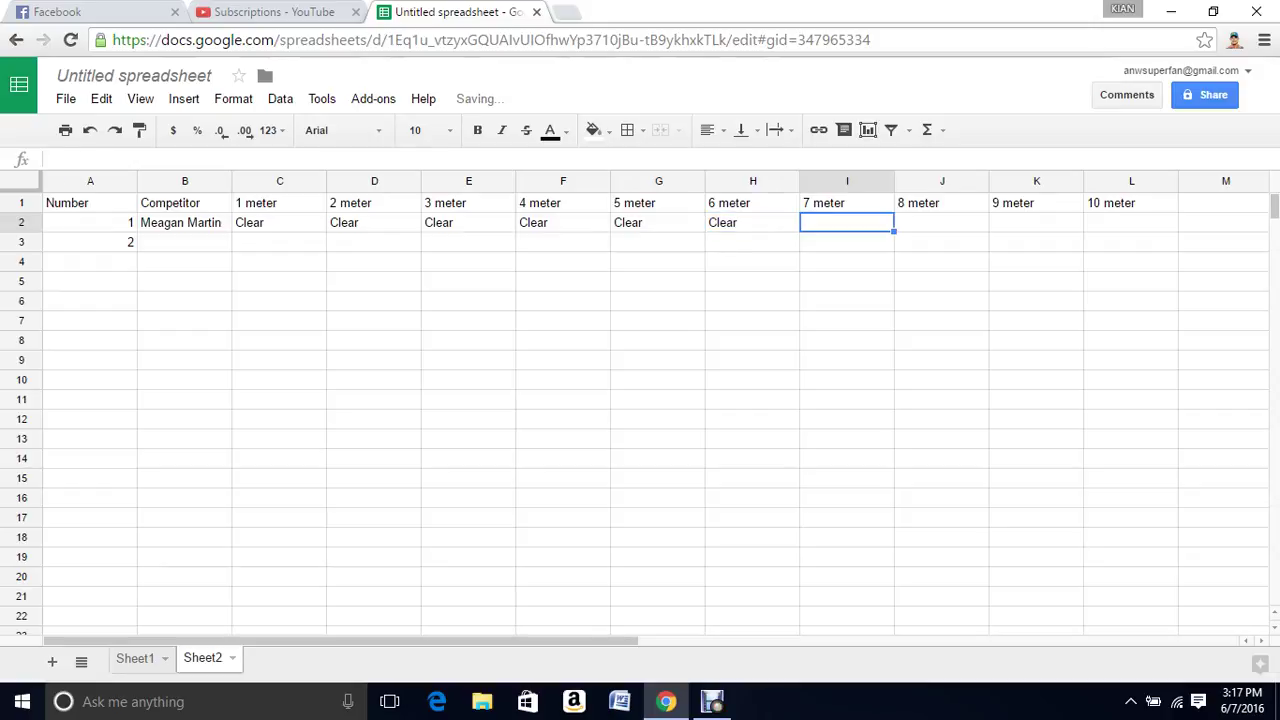
{"action": "type", "text": "Clea"}
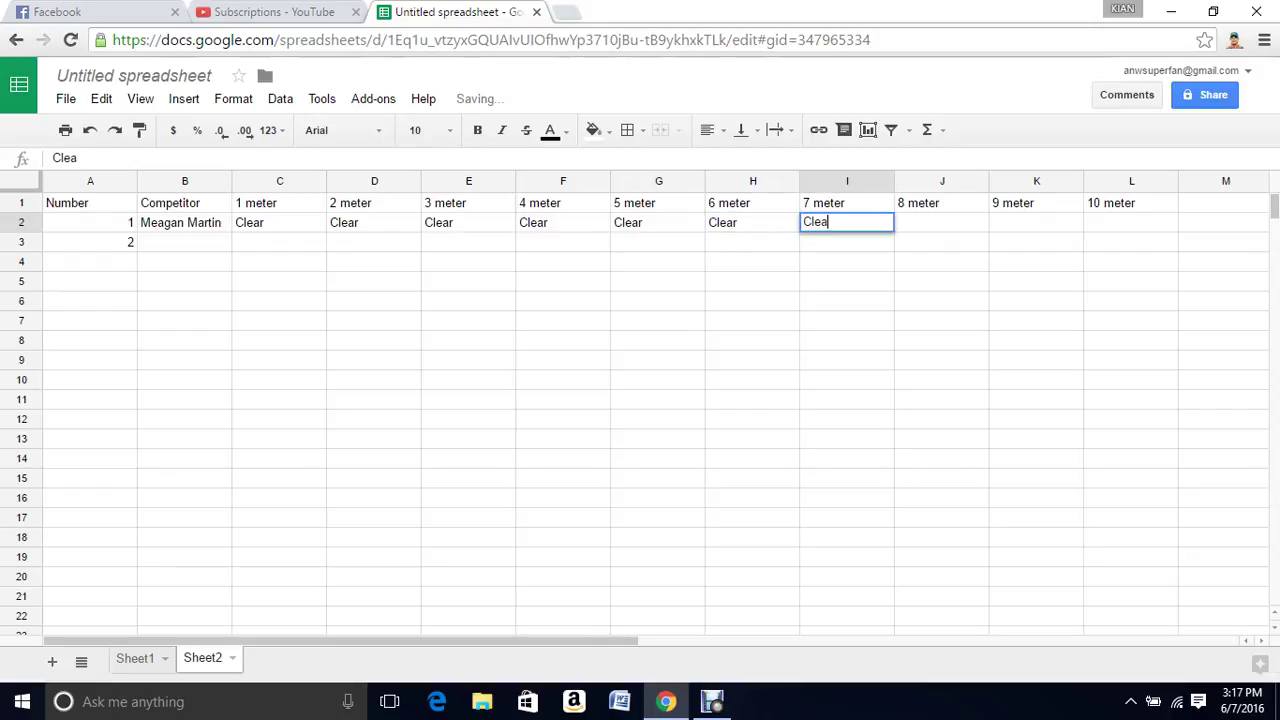
{"action": "type", "text": "r"}
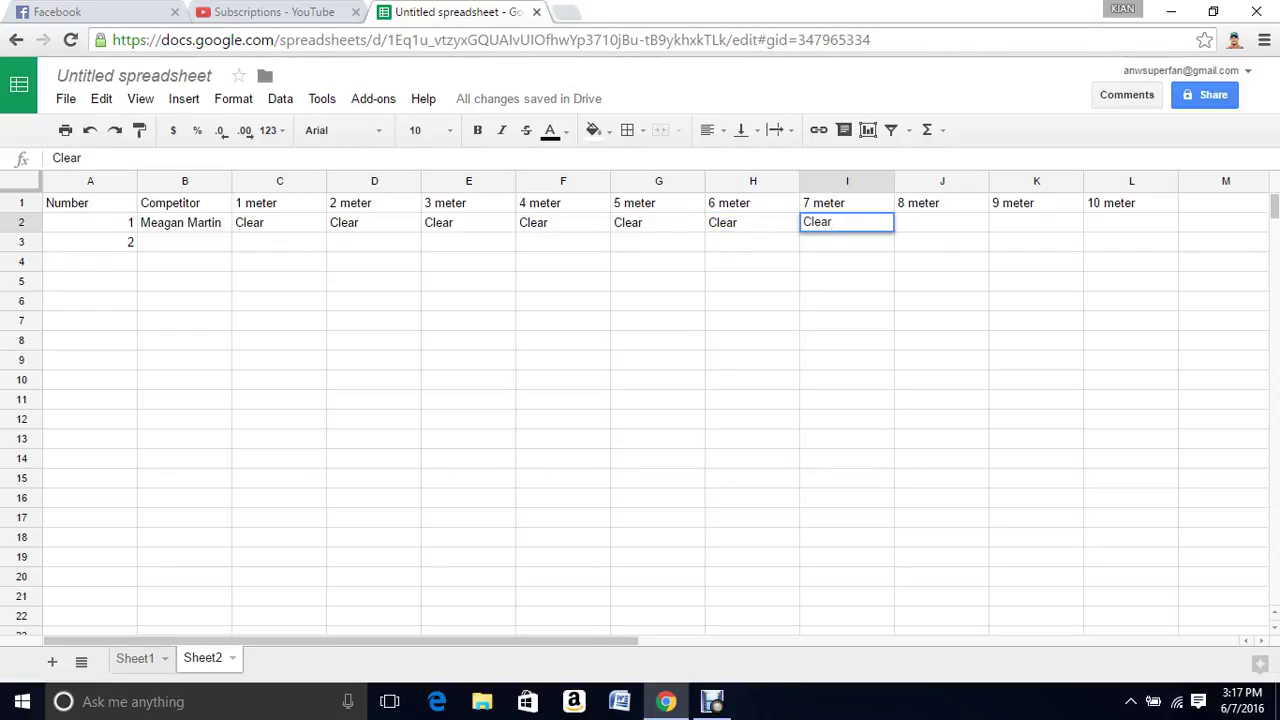
{"action": "key", "text": "Tab"}
{"action": "type", "text": "Fa"}
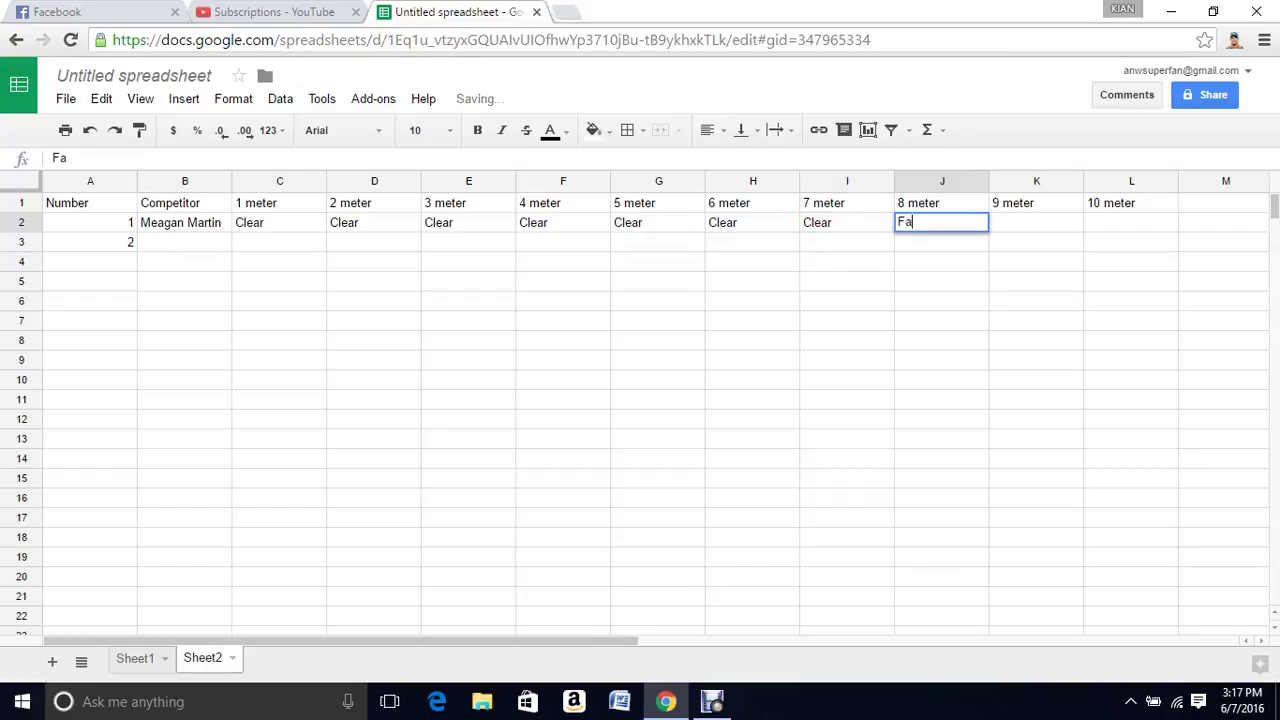
{"action": "type", "text": "il"}
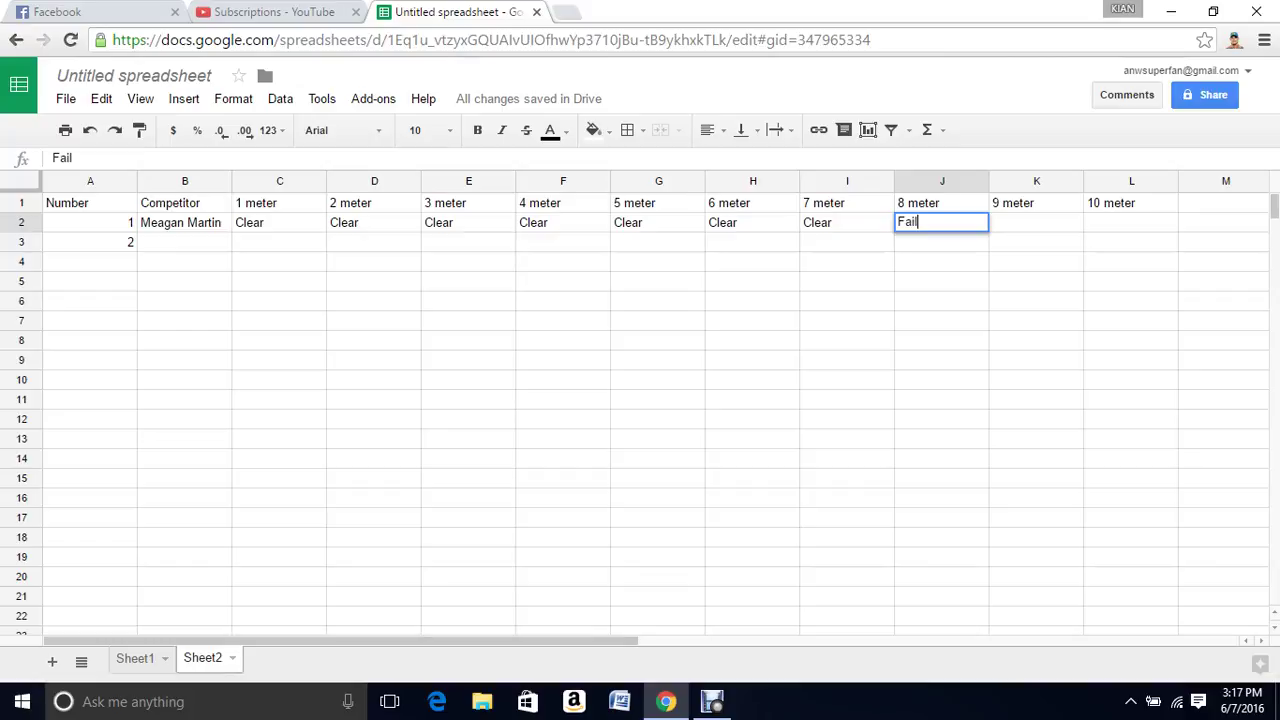
{"action": "key", "text": "Return"}
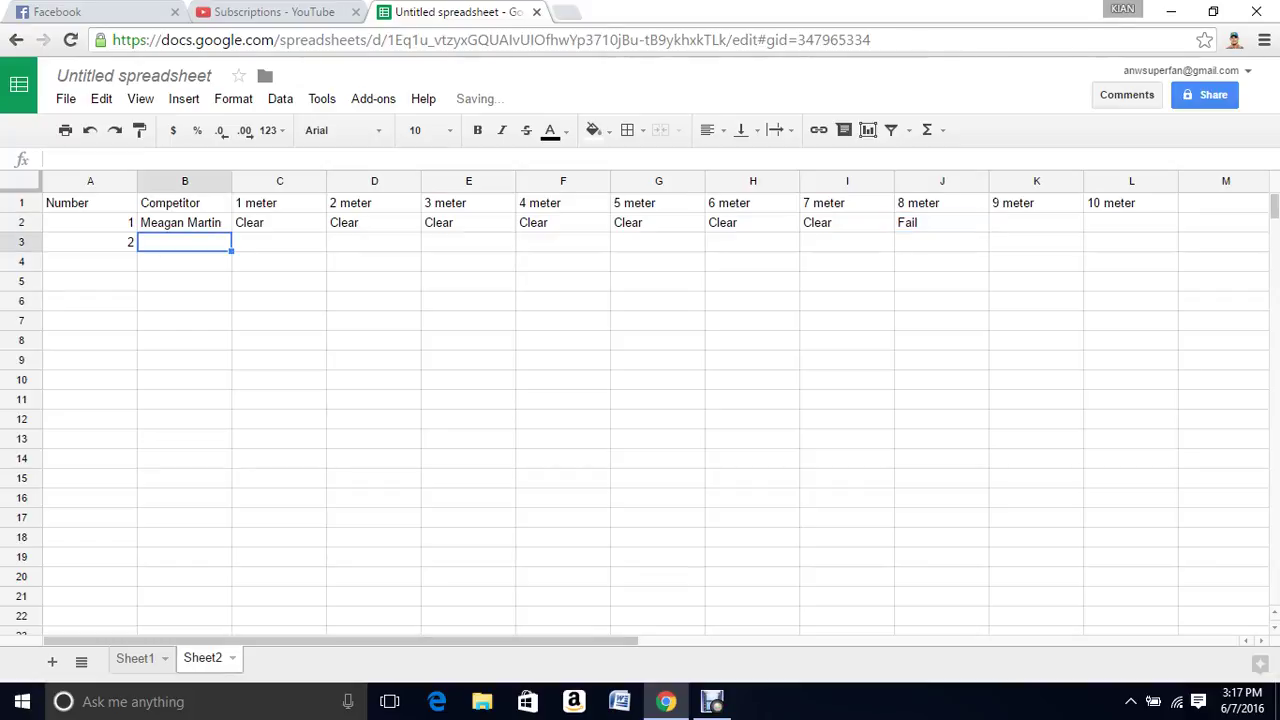
Step: Type the second competitor's full name into B3, beside number 2
{"action": "type", "text": "Tiana "}
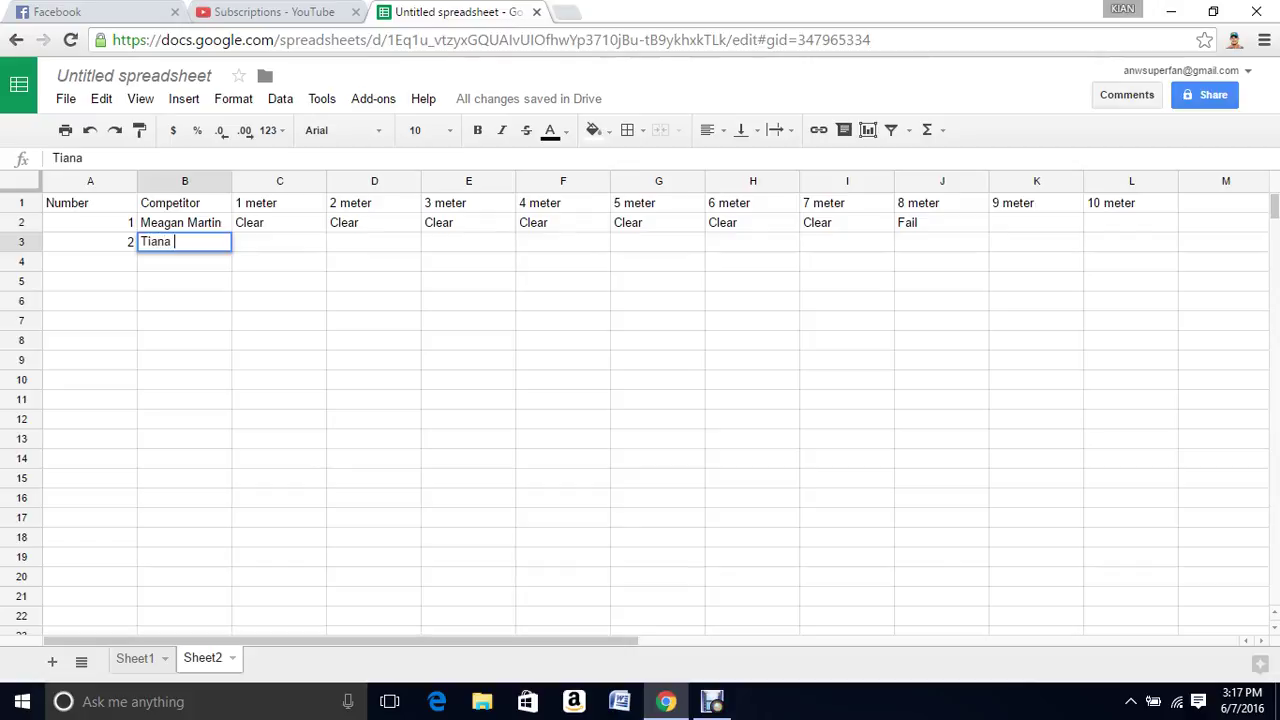
{"action": "type", "text": "Webber"}
{"action": "type", "text": "ley"}
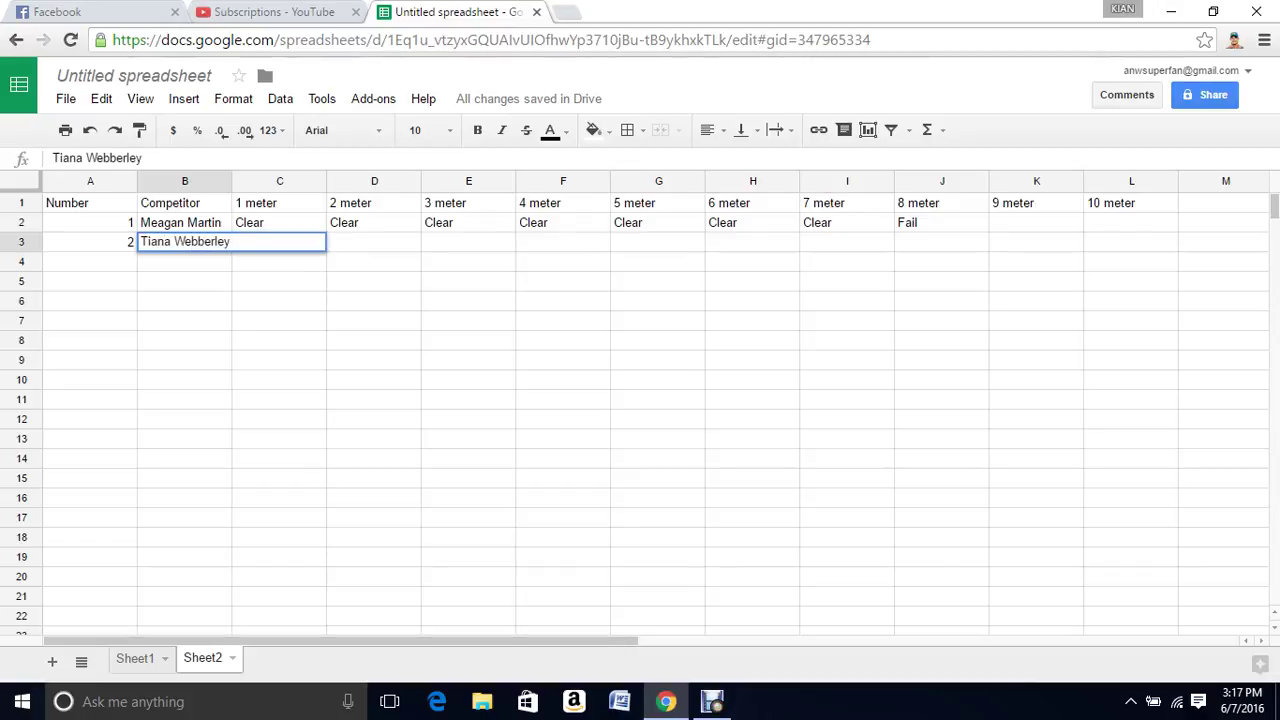
{"action": "left_click", "coordinate": [184, 180]}
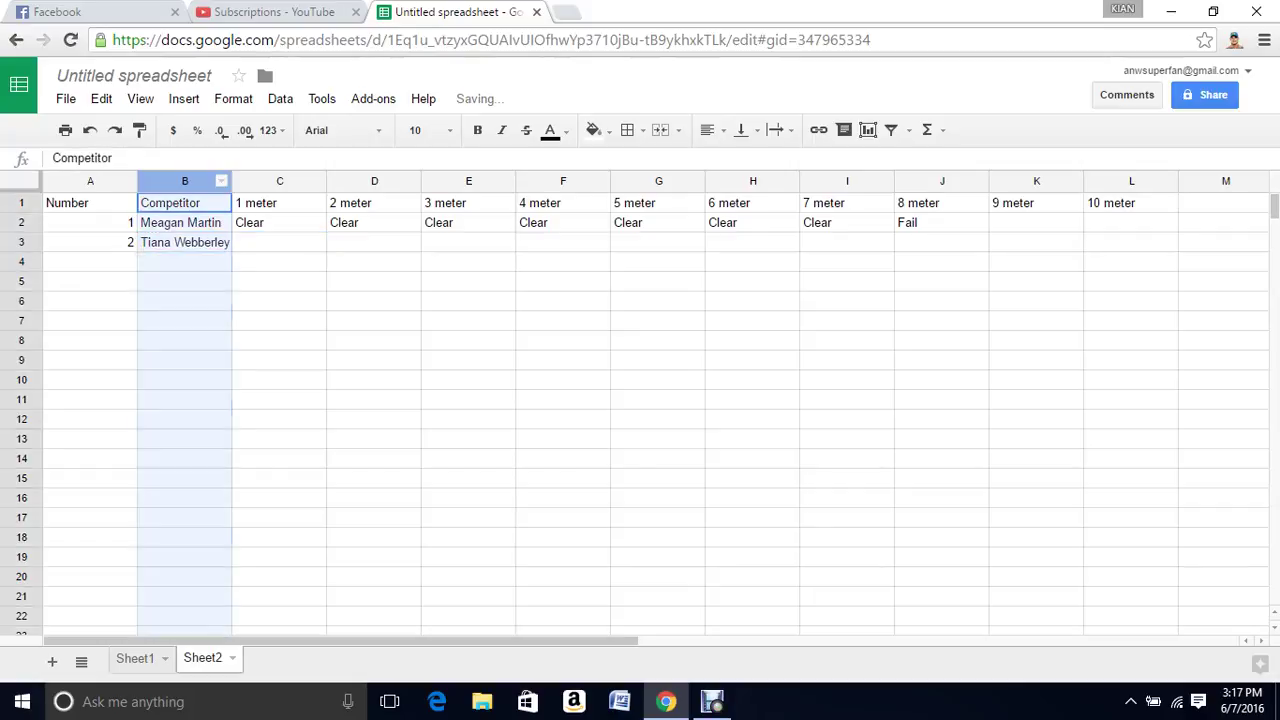
{"action": "left_click", "coordinate": [184, 261]}
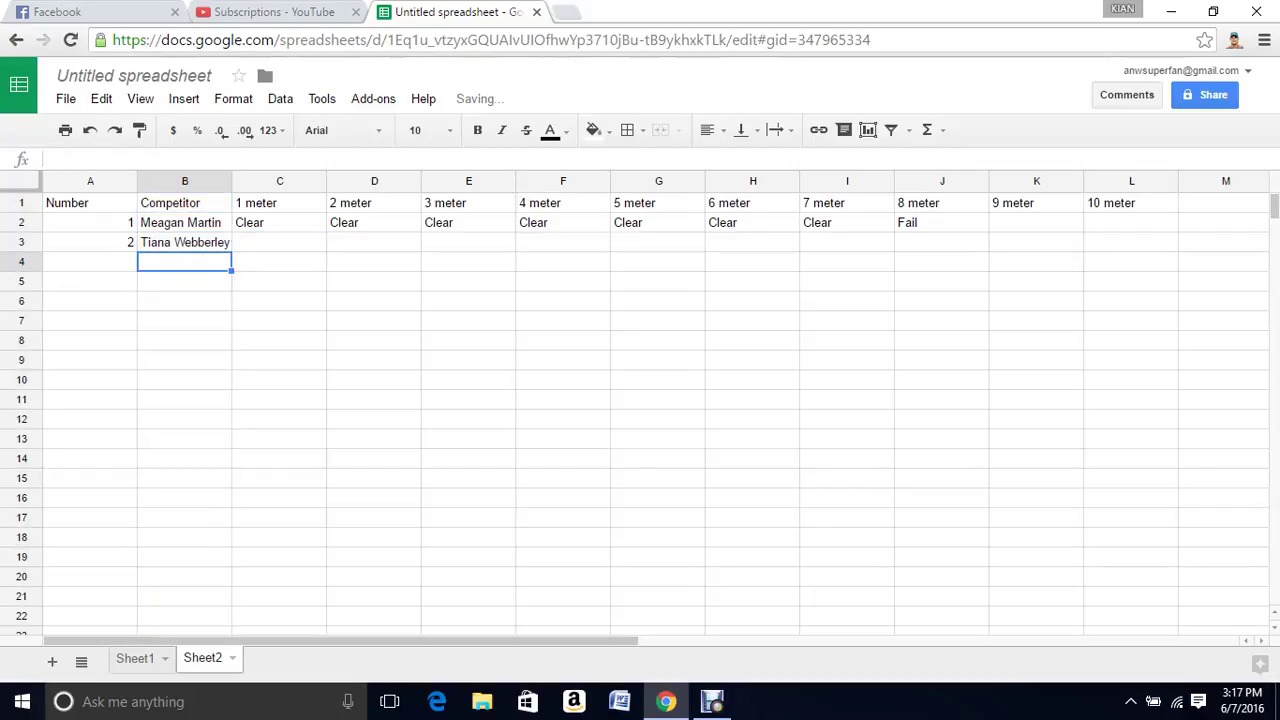
{"action": "left_click", "coordinate": [279, 242]}
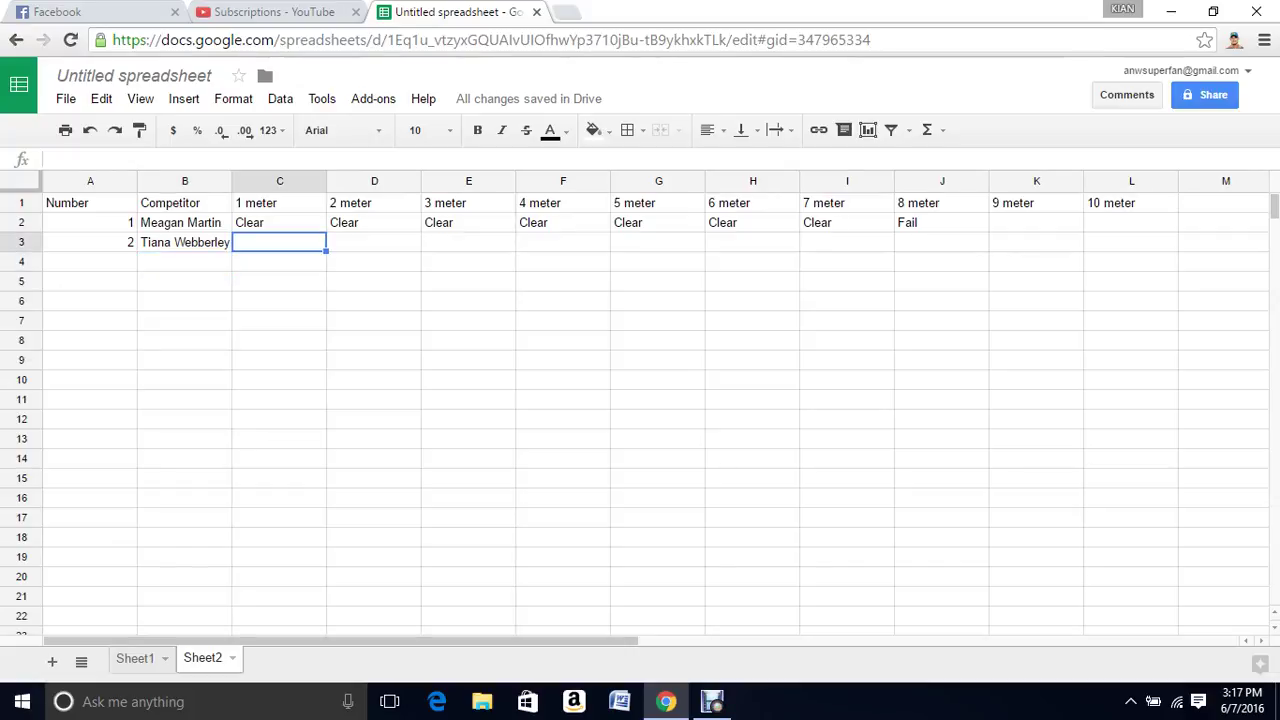
Step: Enter Clear in C3 through K3 for 1–9 meter, then begin Clear in L3
{"action": "type", "text": "Clea"}
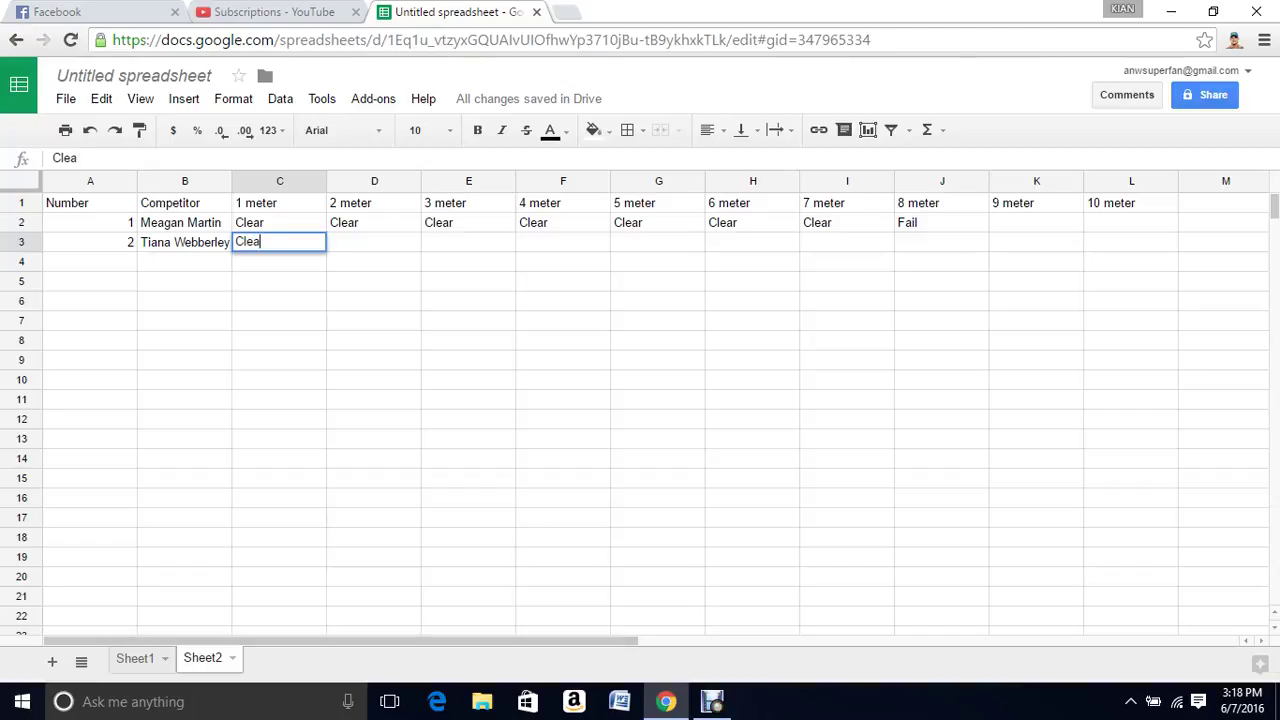
{"action": "type", "text": "r"}
{"action": "key", "text": "Tab"}
{"action": "type", "text": "C"}
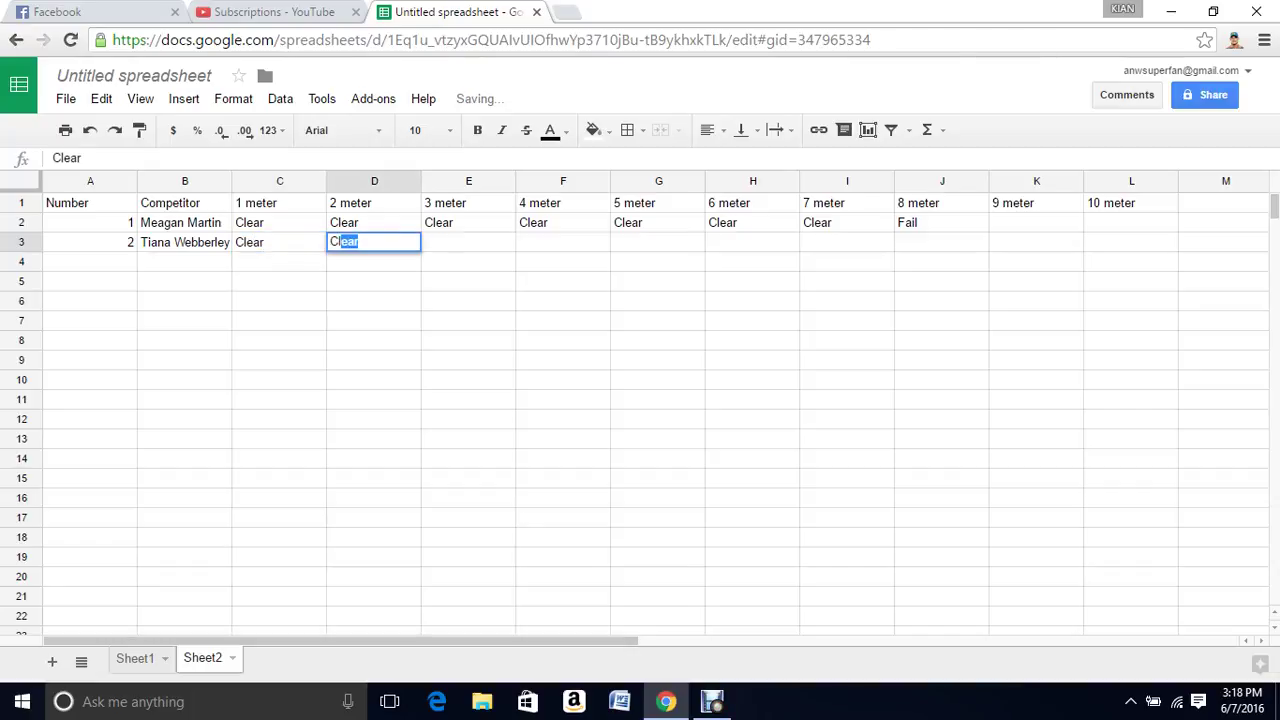
{"action": "type", "text": "lear"}
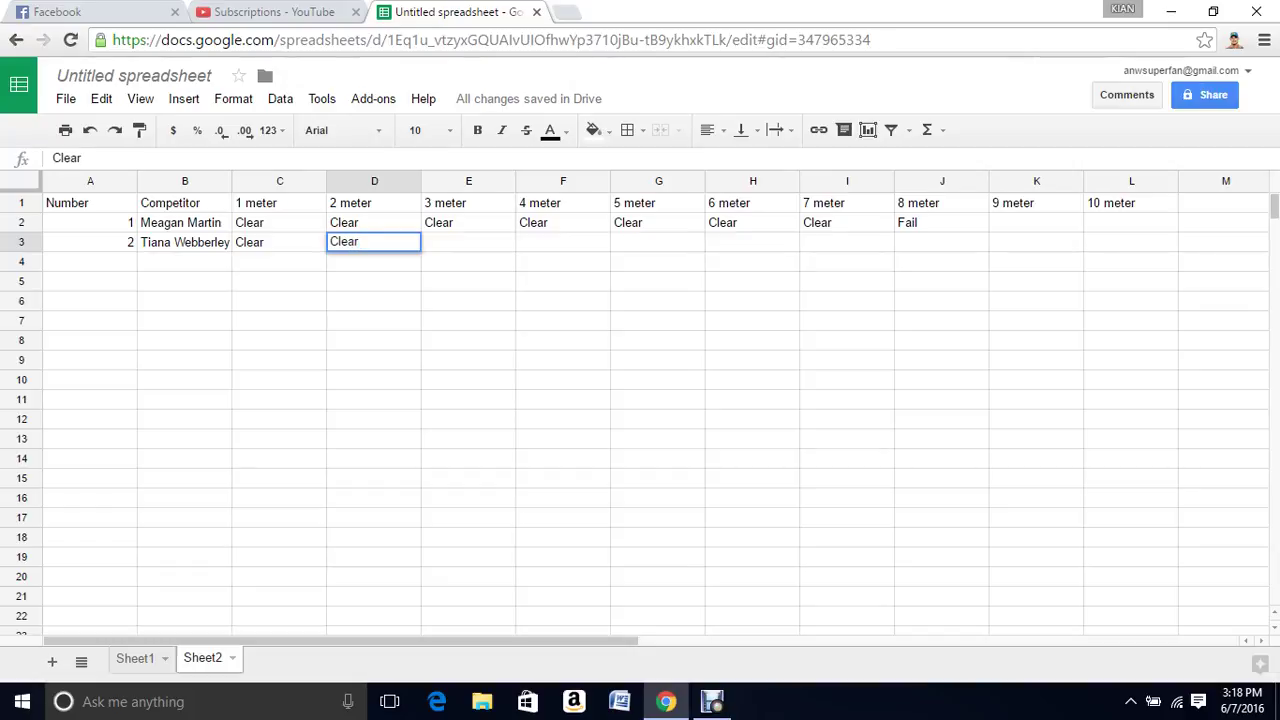
{"action": "key", "text": "Tab"}
{"action": "type", "text": "C"}
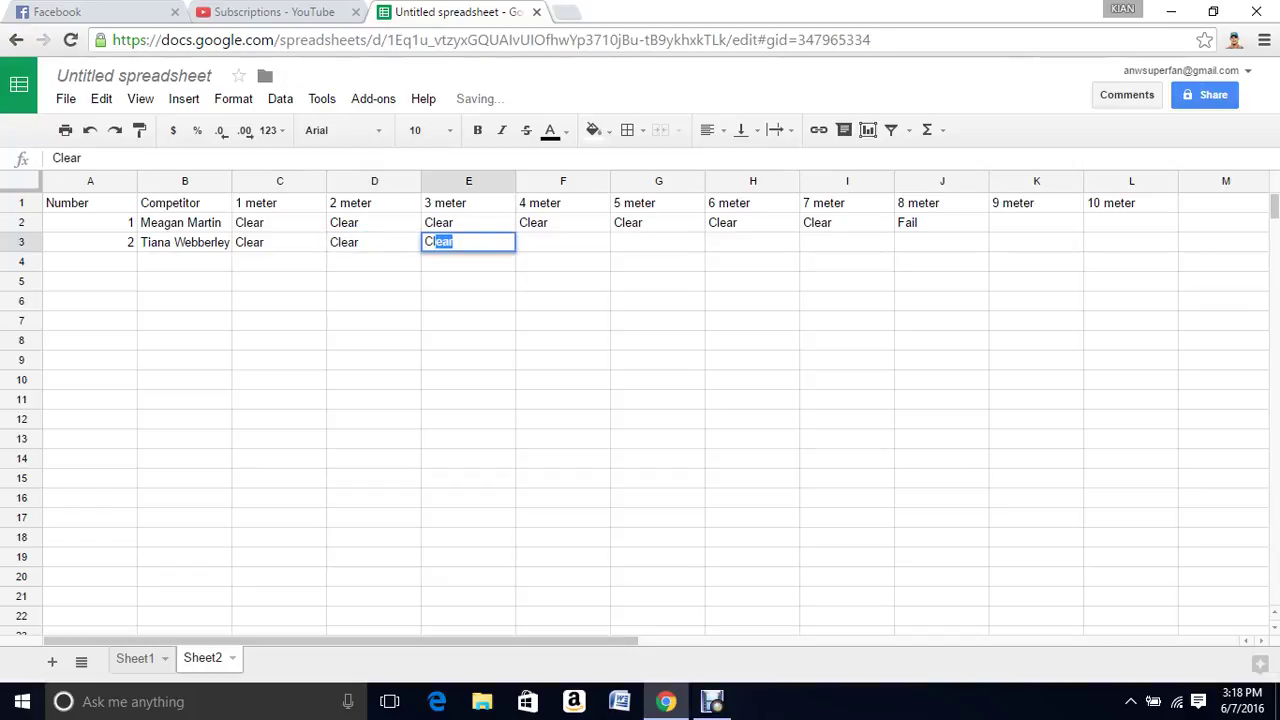
{"action": "type", "text": "lear"}
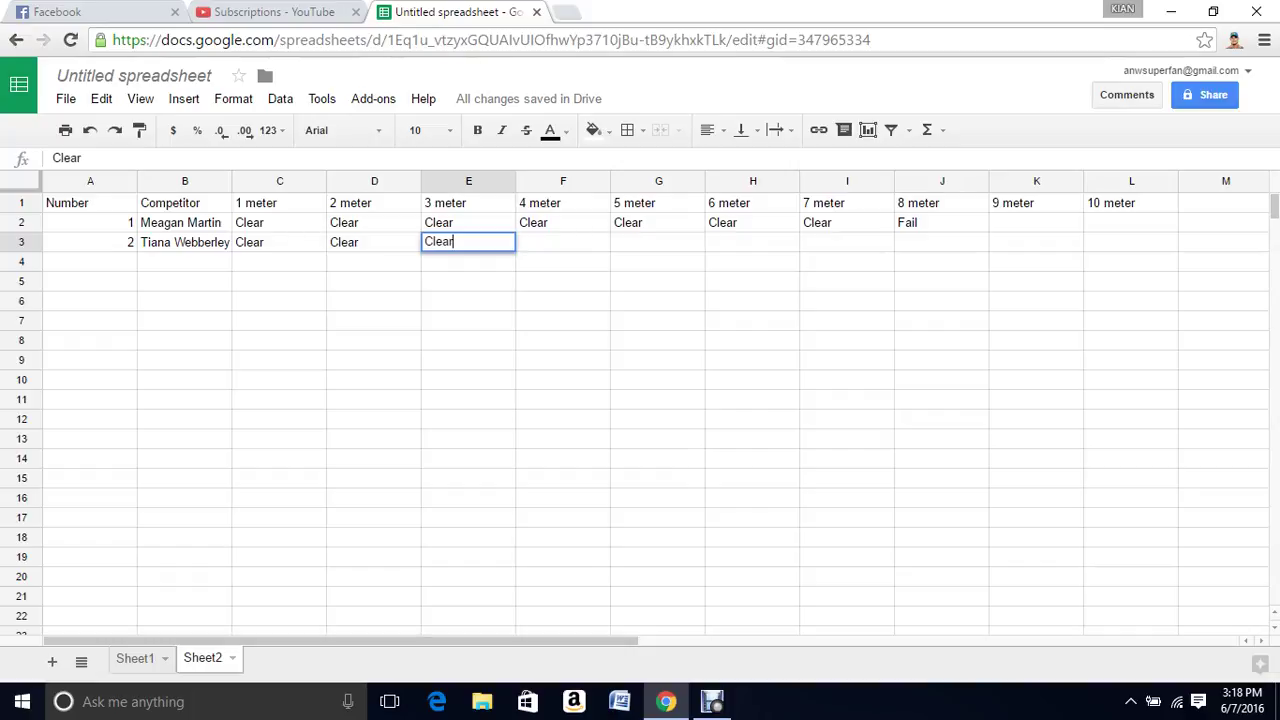
{"action": "key", "text": "Tab"}
{"action": "type", "text": "Clear"}
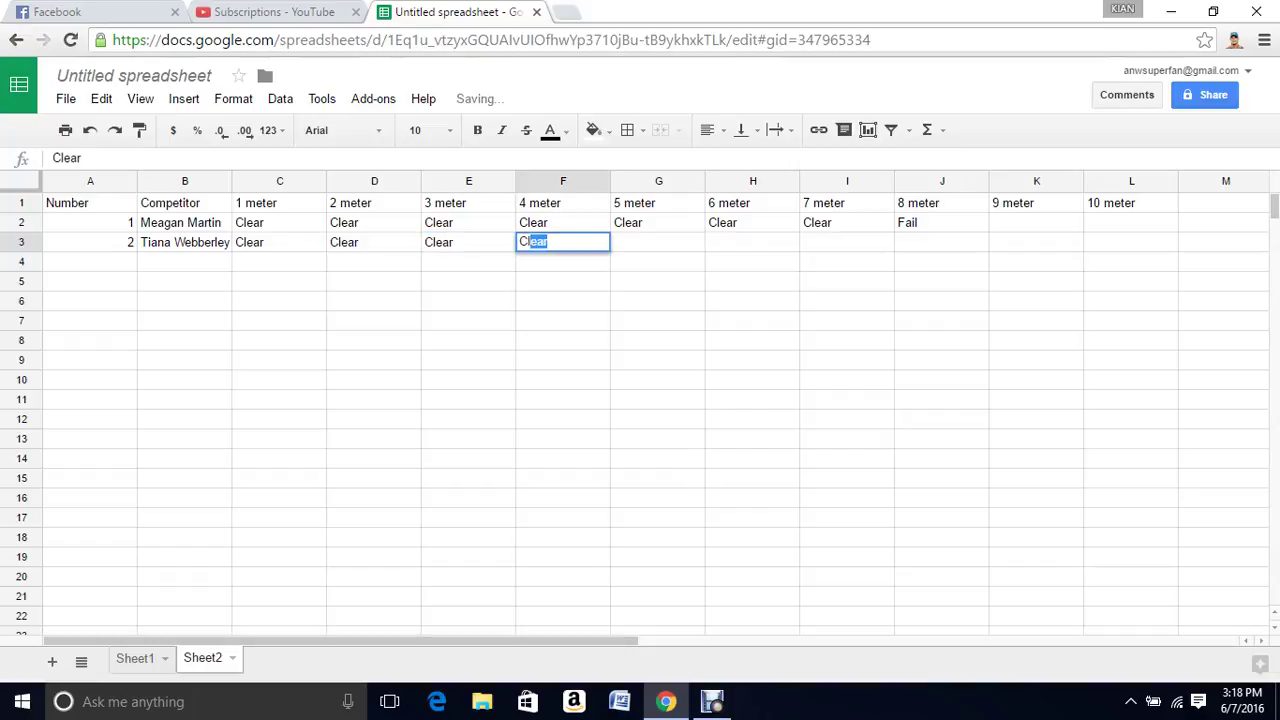
{"action": "key", "text": "Tab"}
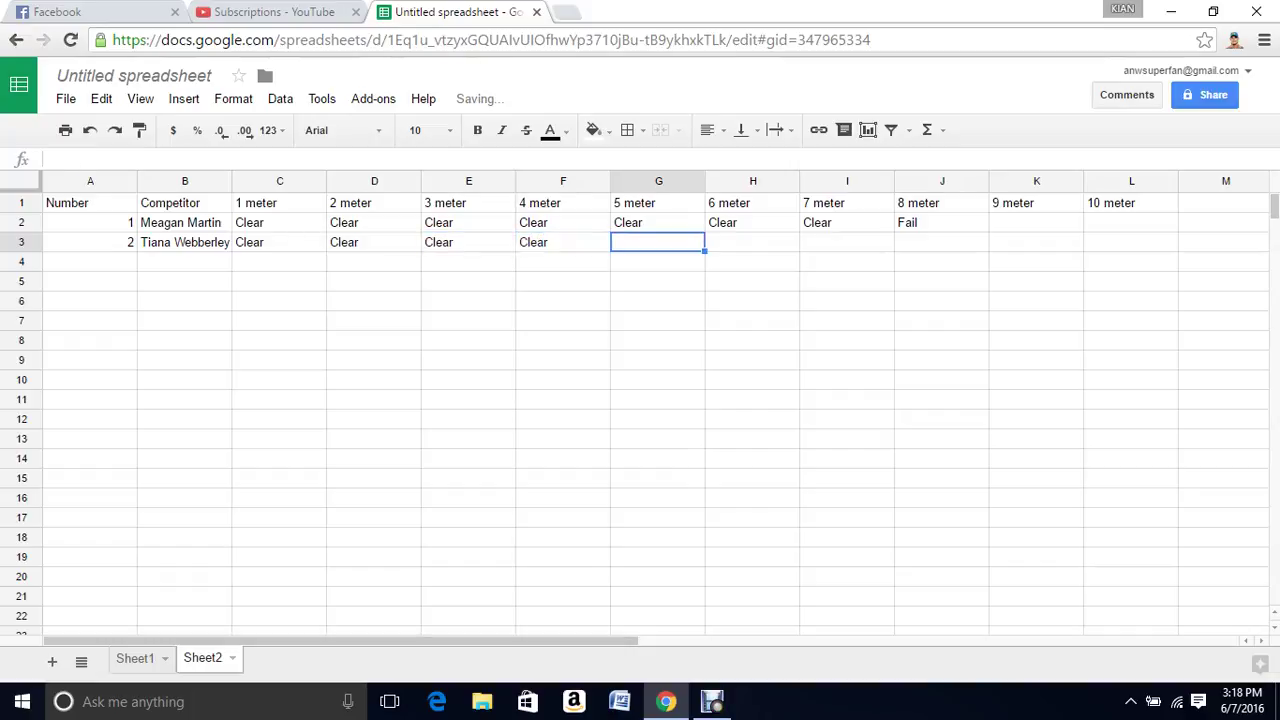
{"action": "type", "text": "Clea"}
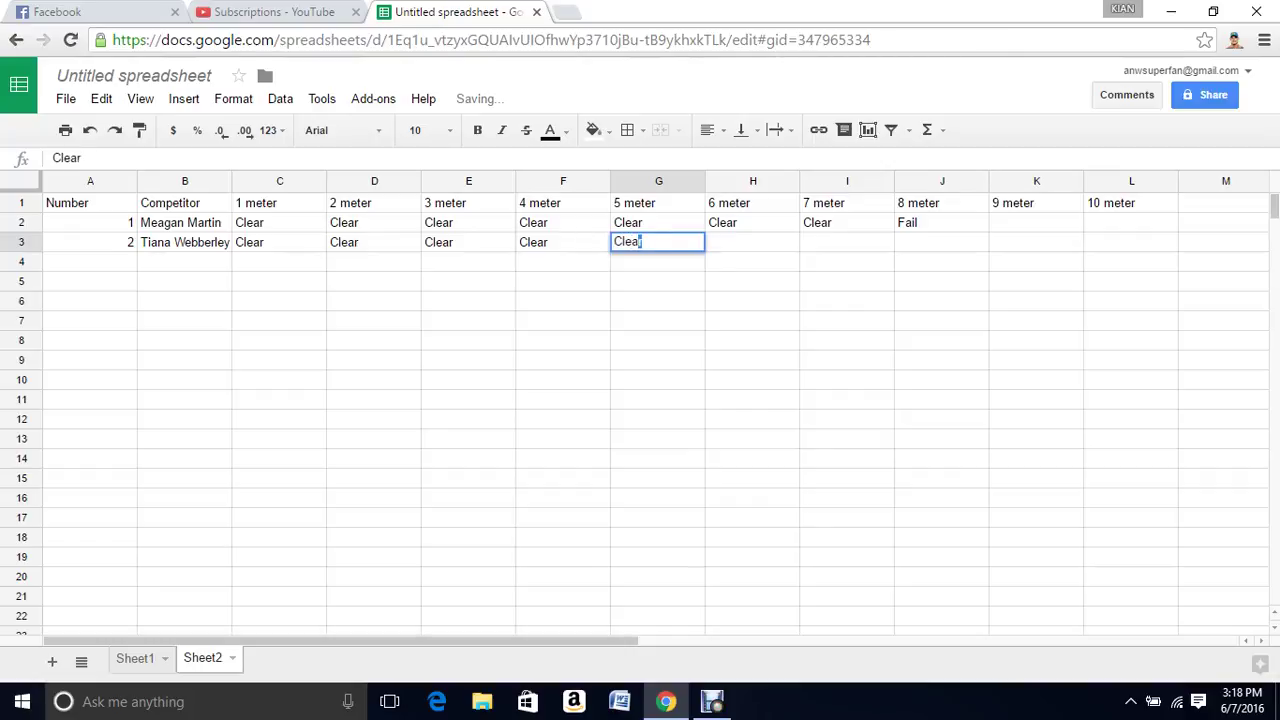
{"action": "type", "text": "r"}
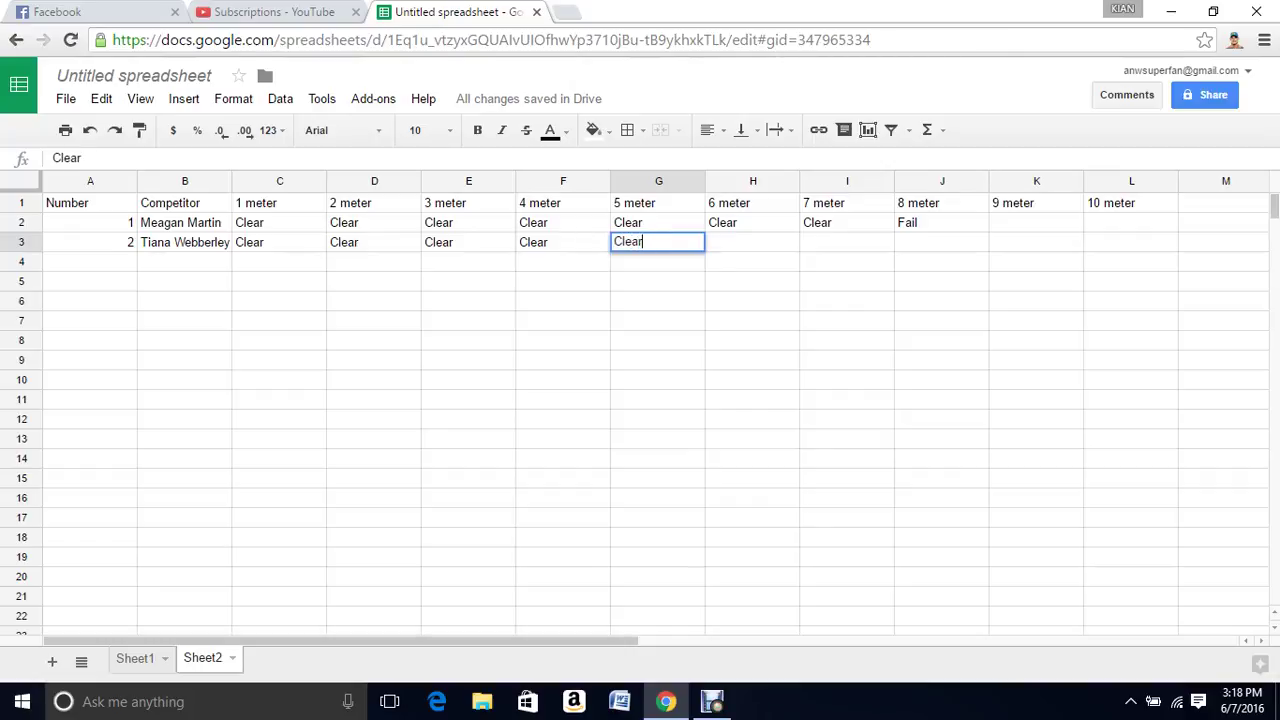
{"action": "key", "text": "Tab"}
{"action": "type", "text": "C"}
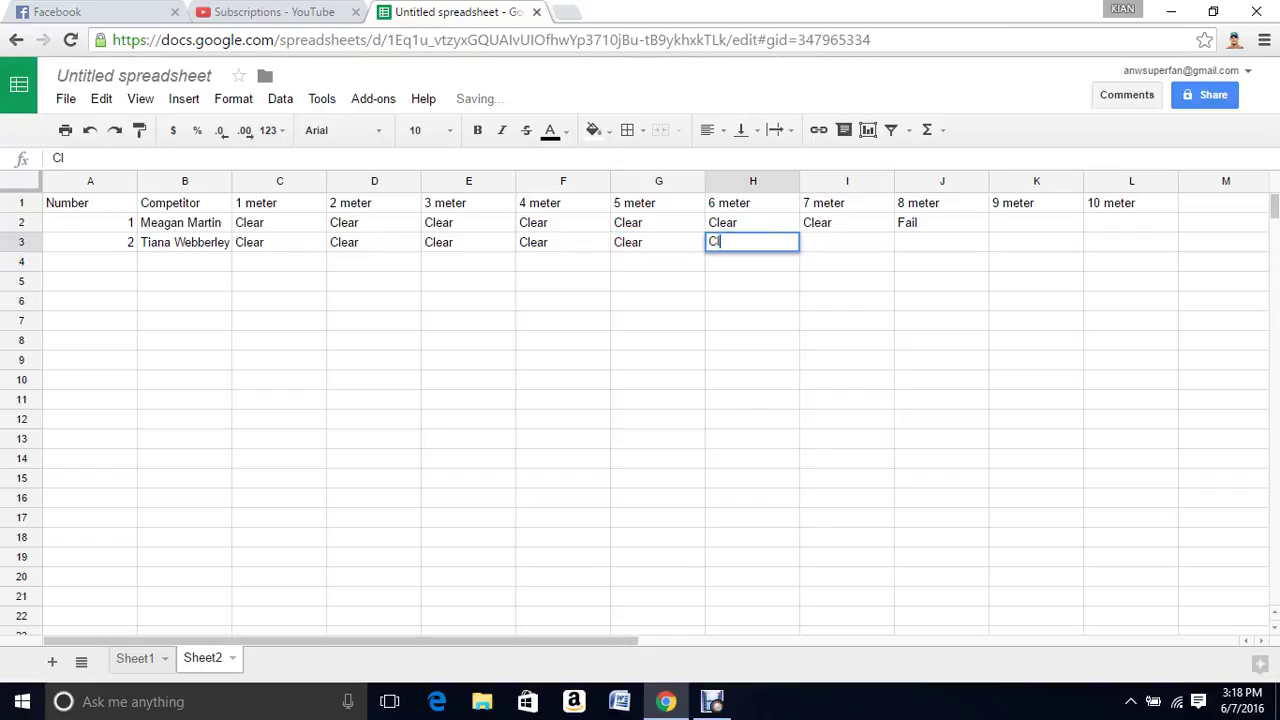
{"action": "type", "text": "lear"}
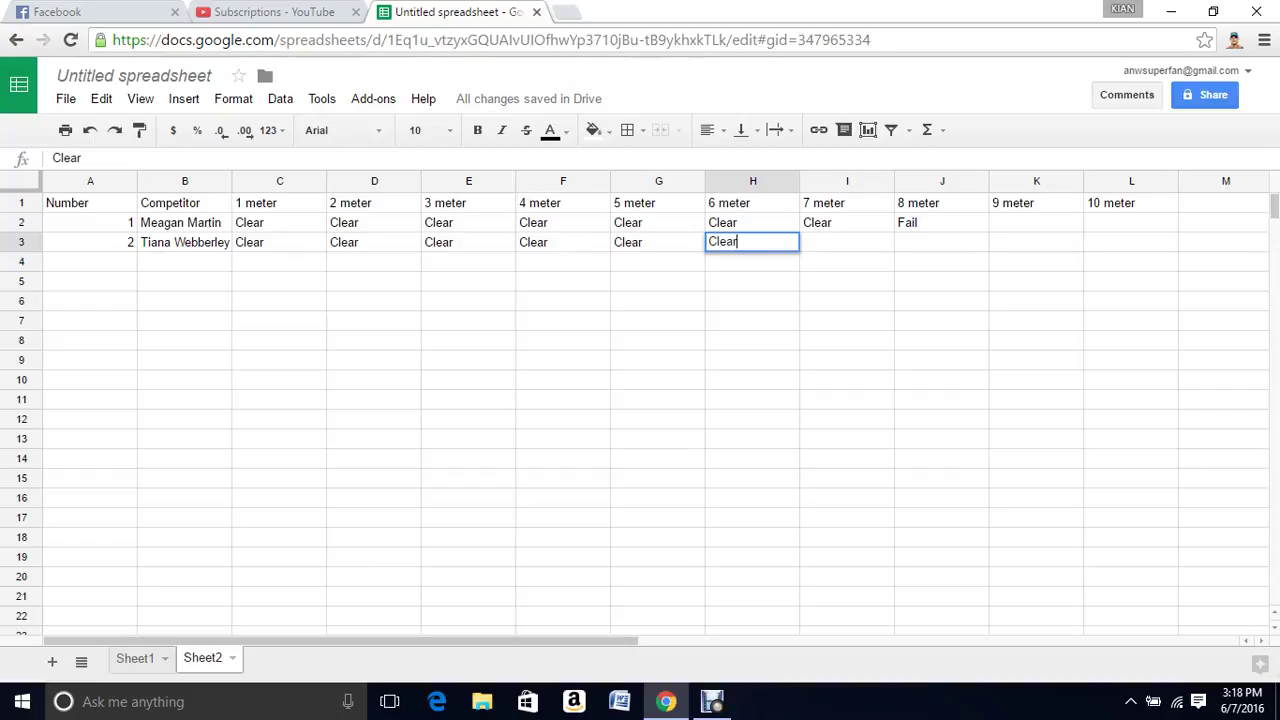
{"action": "key", "text": "Tab"}
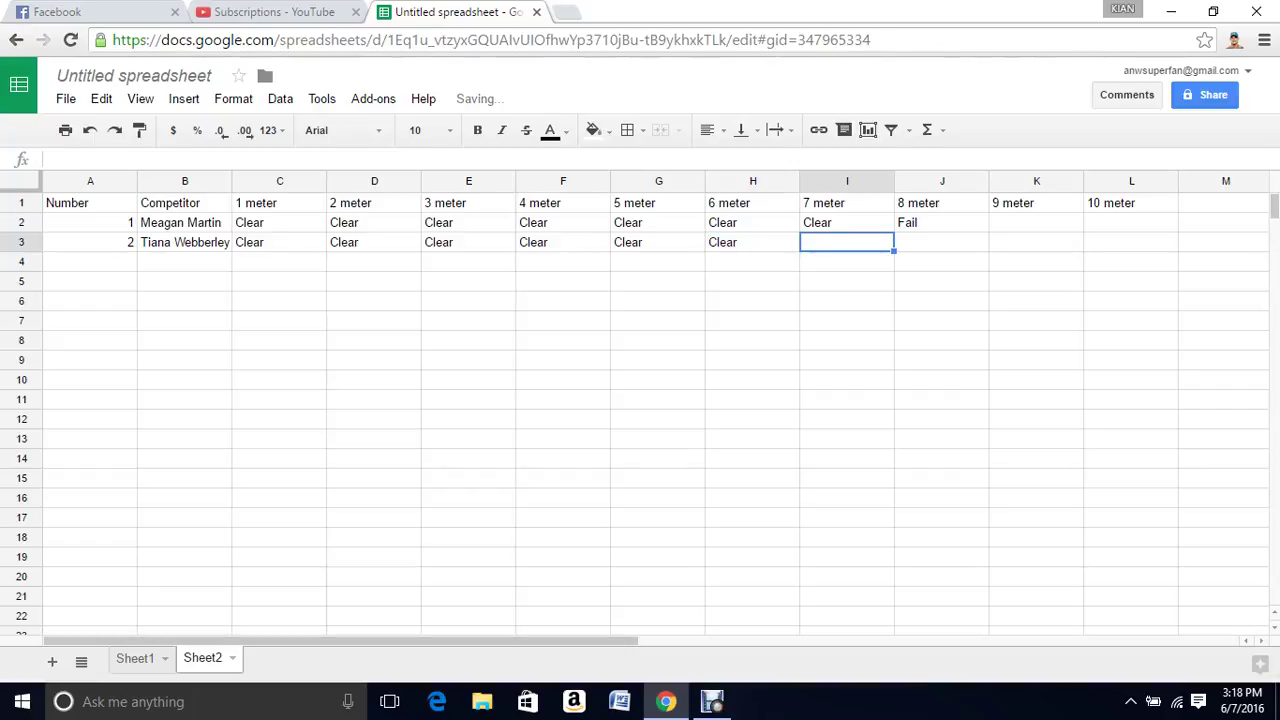
{"action": "type", "text": "Clear"}
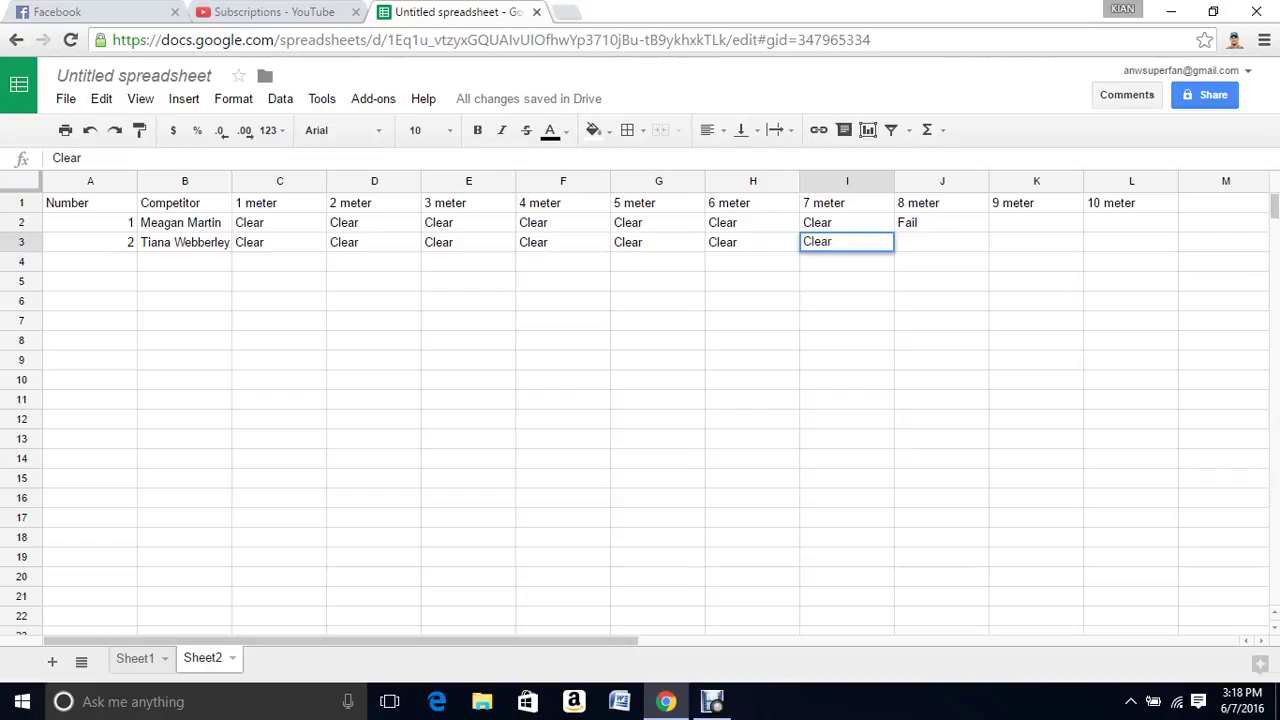
{"action": "key", "text": "Tab"}
{"action": "type", "text": "C"}
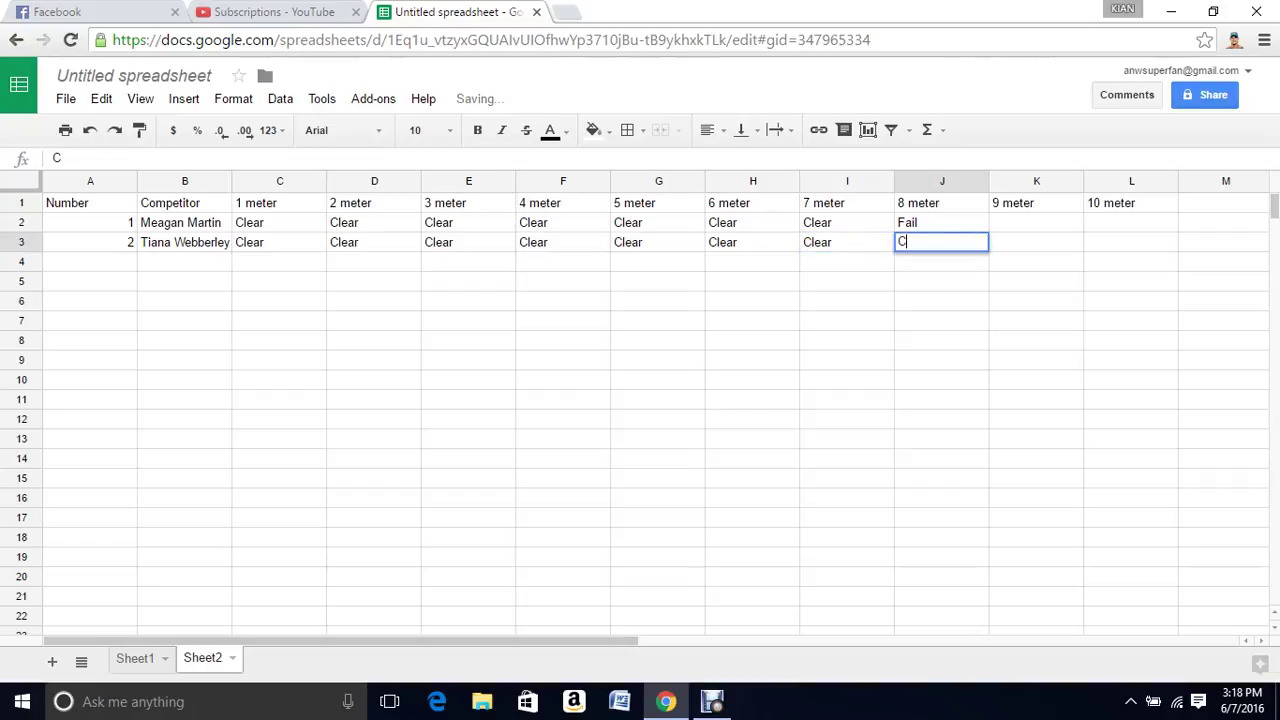
{"action": "type", "text": "lear"}
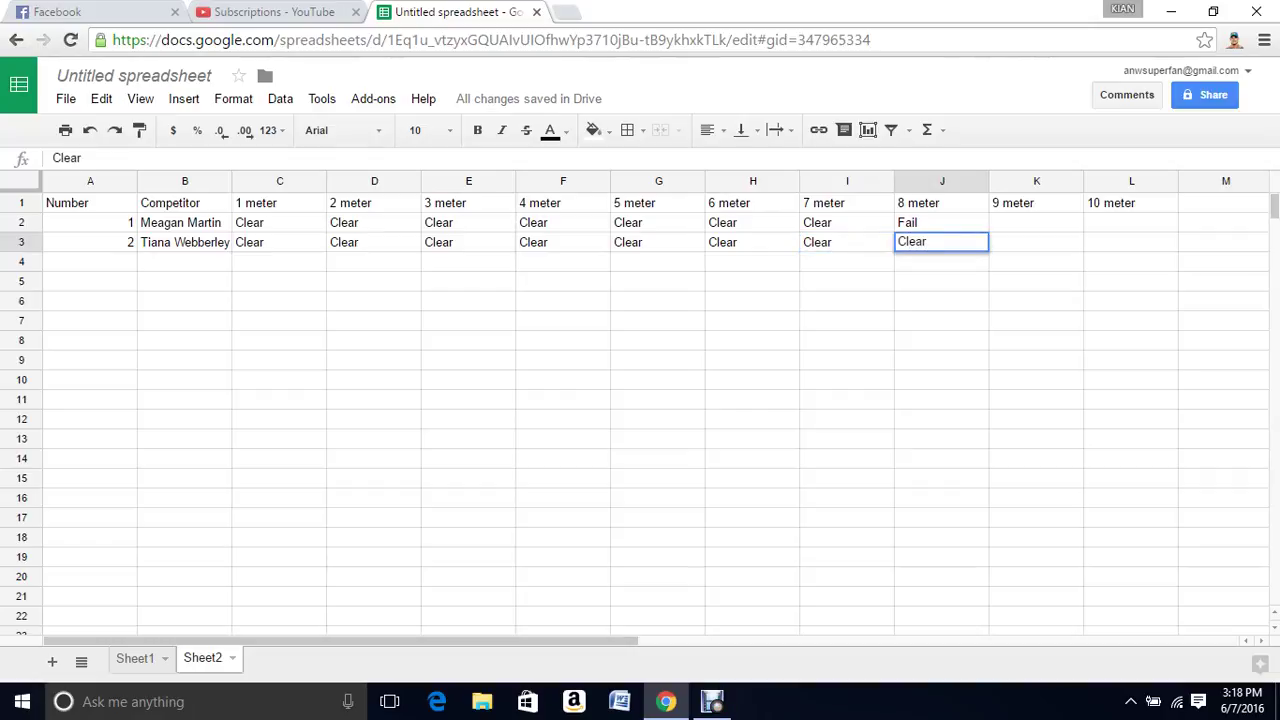
{"action": "key", "text": "Tab"}
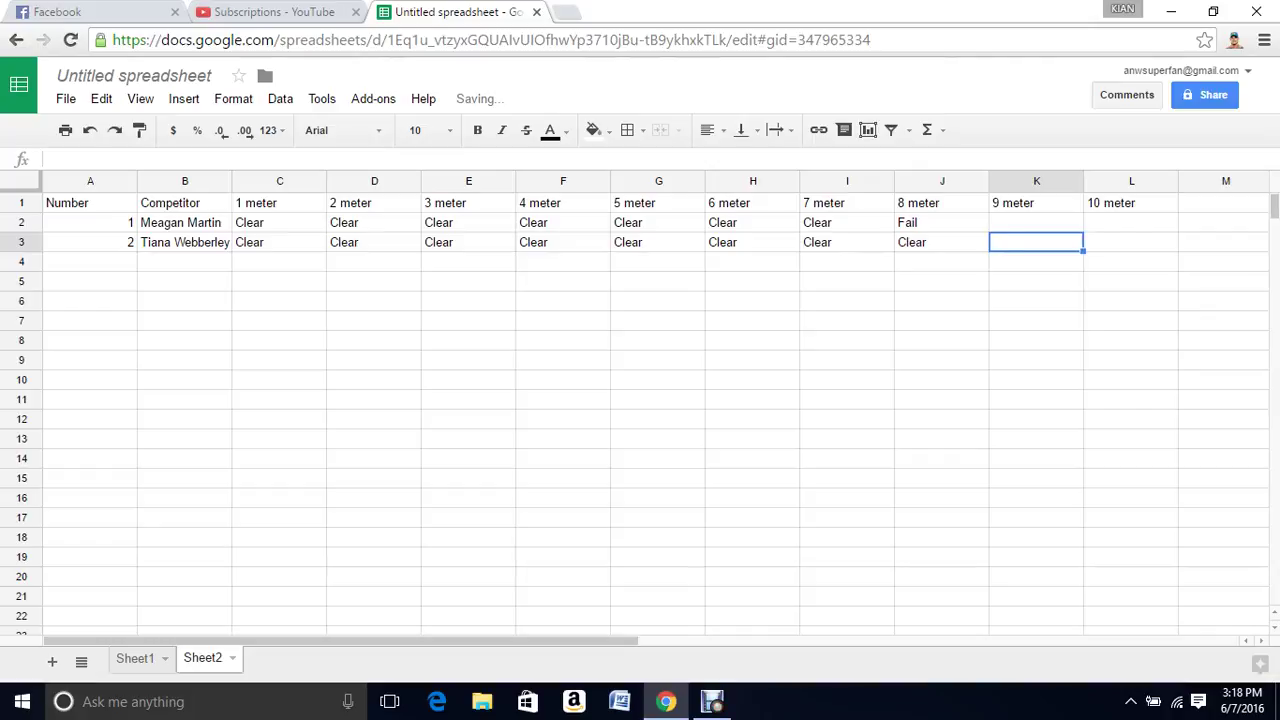
{"action": "type", "text": "Clear"}
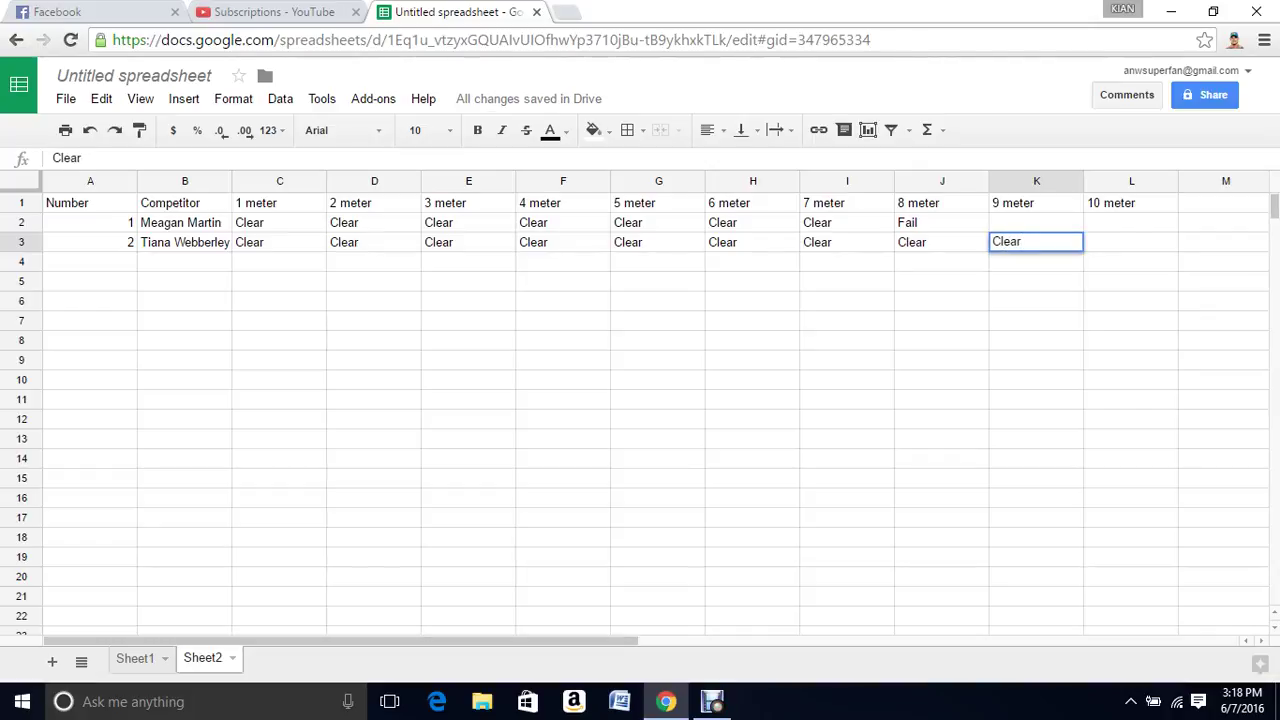
{"action": "key", "text": "Tab"}
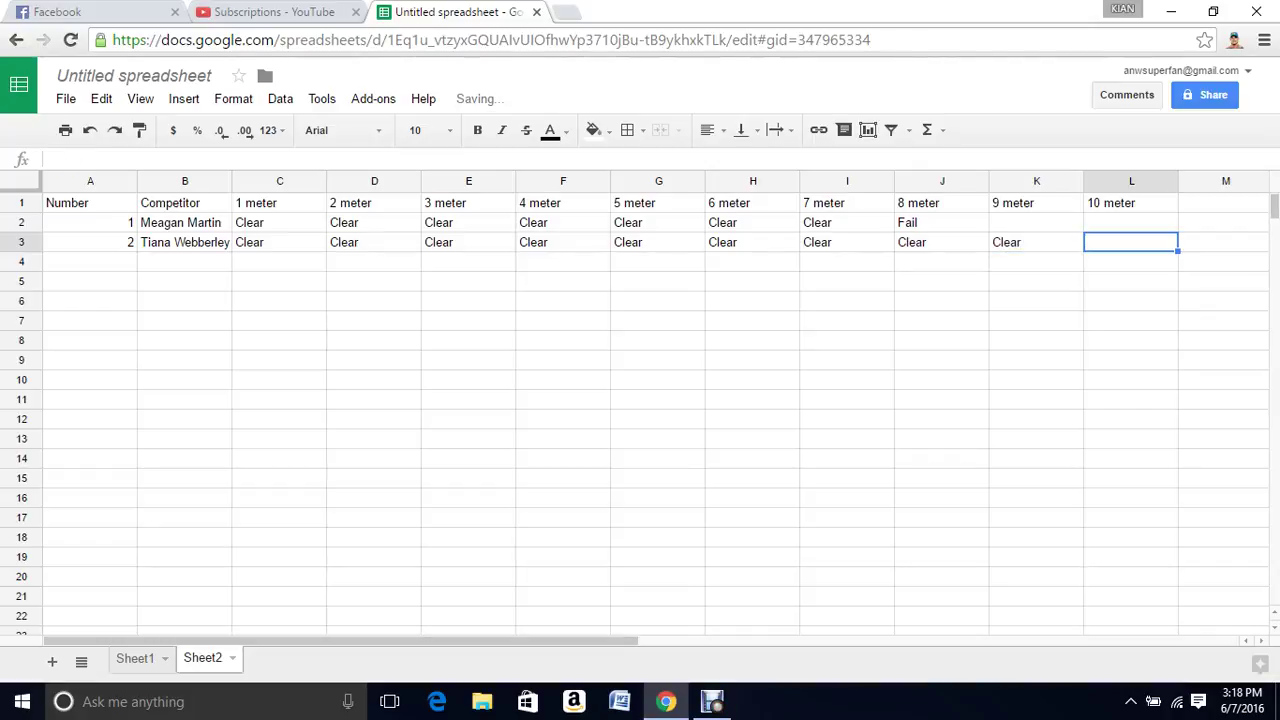
{"action": "type", "text": "Clea"}
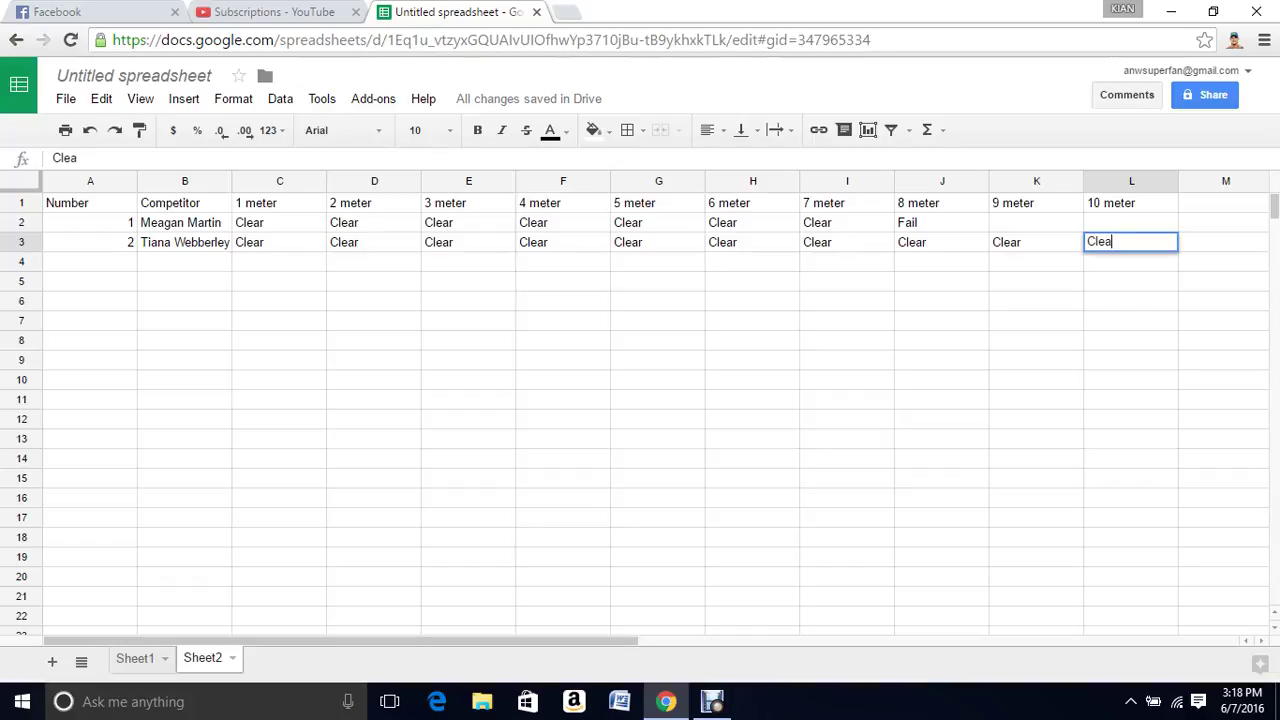
{"action": "type", "text": "r"}
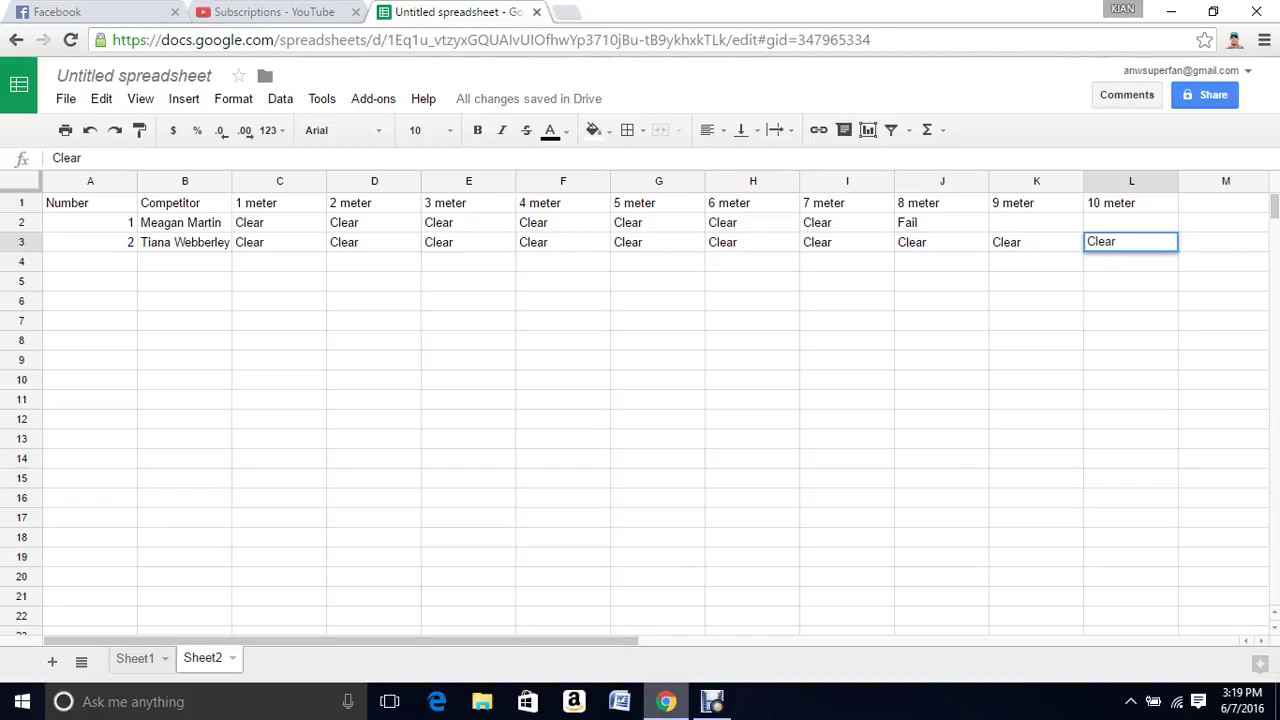
Step: Finish the 10 meter Clear in L3 and bring the Debut recorder window forward
{"action": "mouse_move", "coordinate": [712, 701]}
{"action": "left_click", "coordinate": [712, 620]}
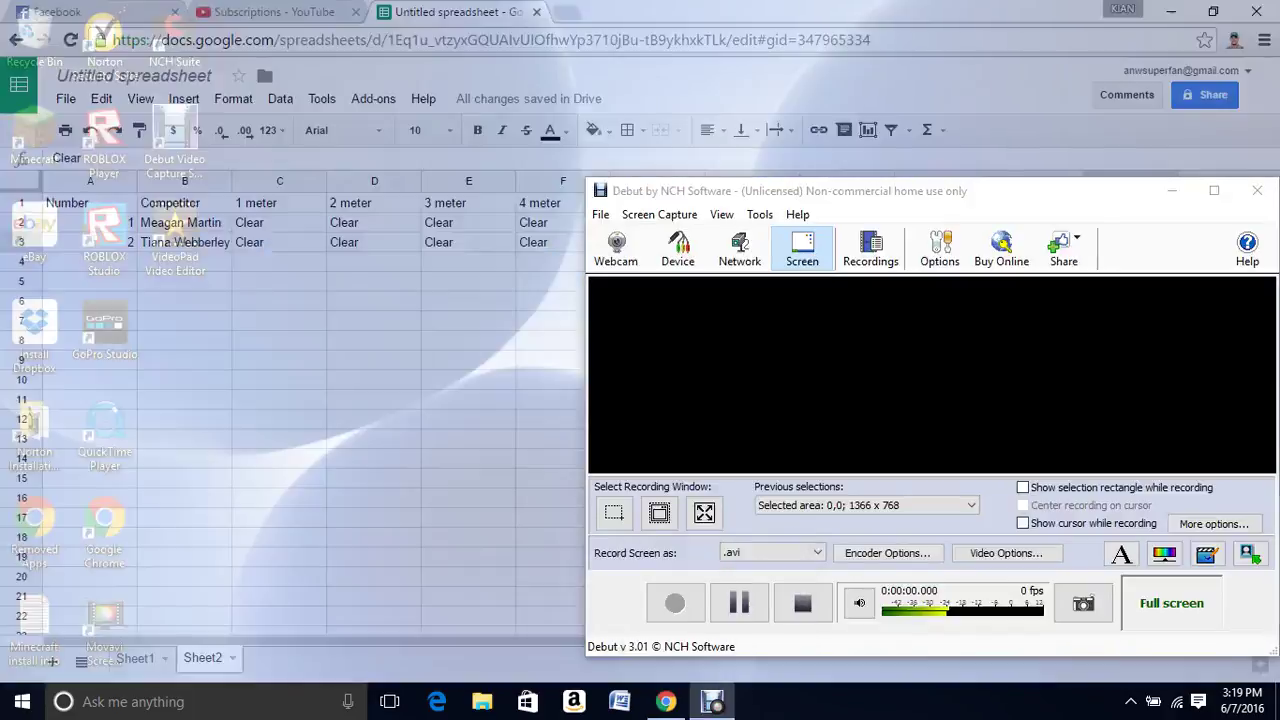